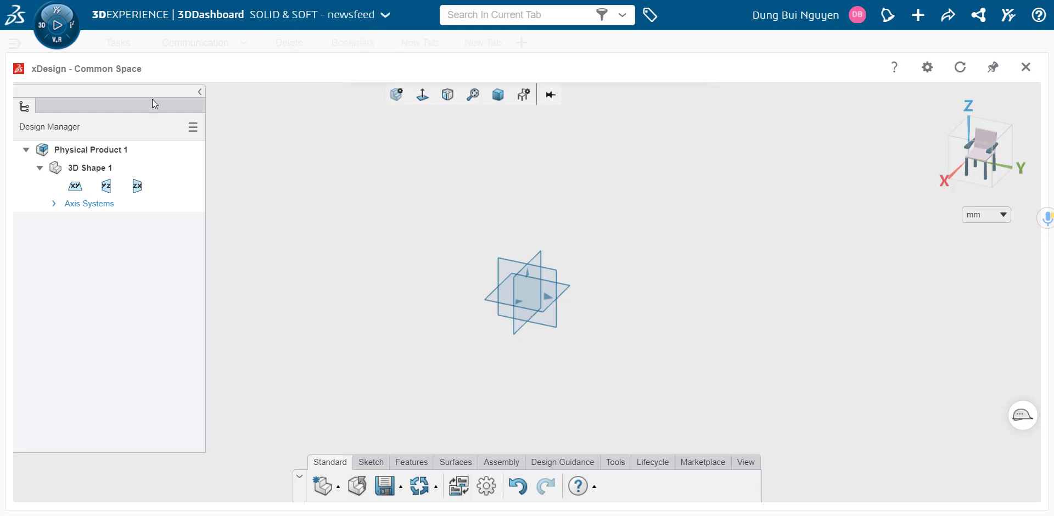
# Step: Select the XY plane under 3D Shape 1 in the Design Manager tree
pyautogui.click(72, 190)
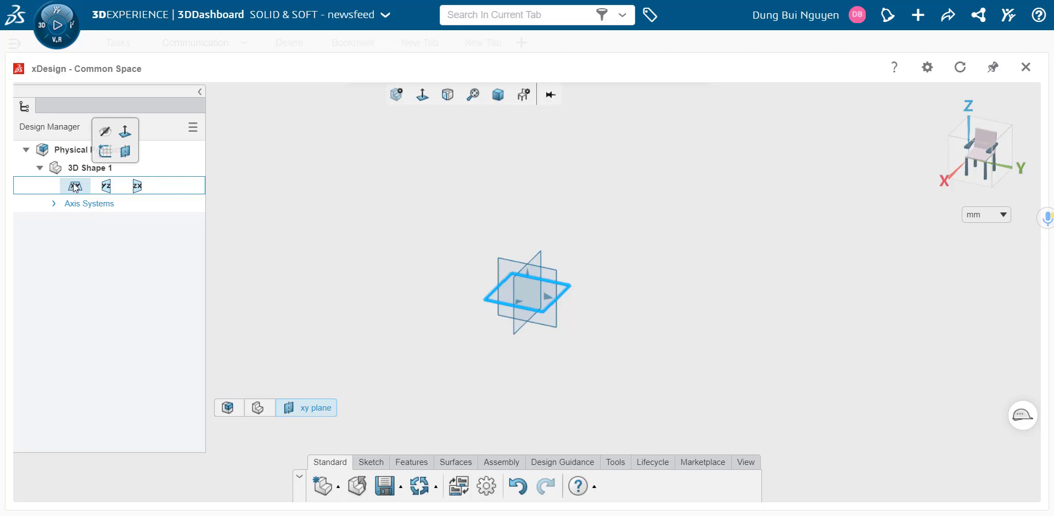
# Step: Create Sketch.20 on the XY plane, toggling Snapping on and back off
pyautogui.click(106, 153)
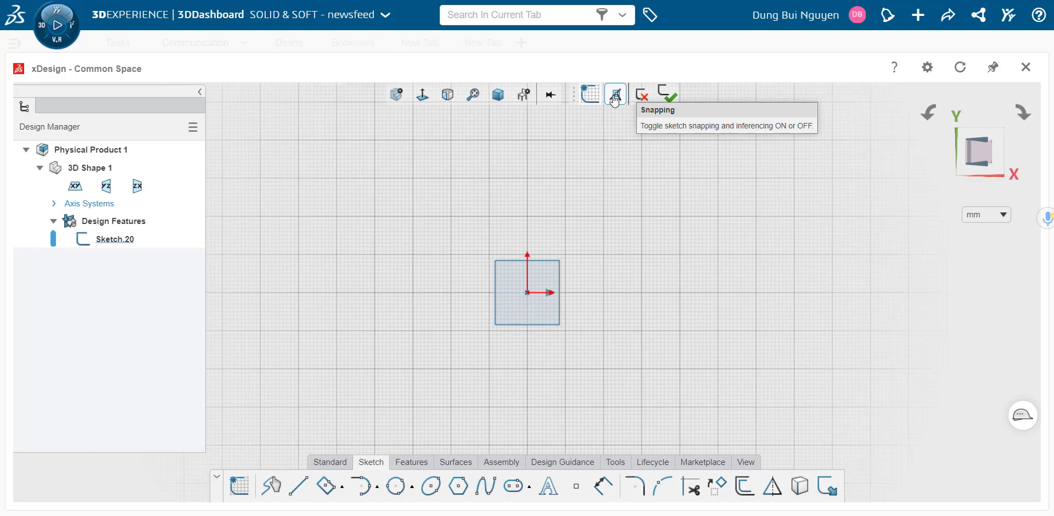
pyautogui.click(614, 97)
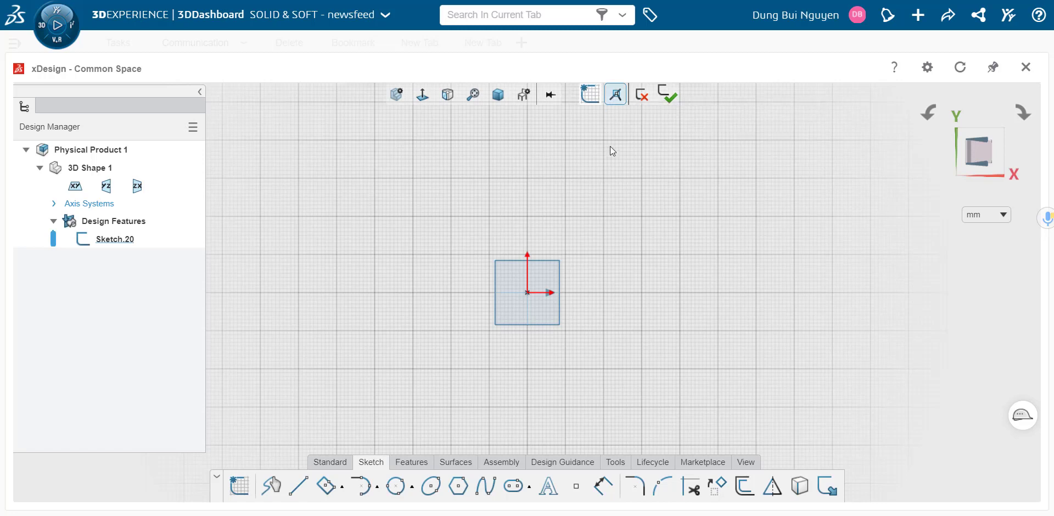
pyautogui.click(616, 99)
# Step: Enable snapping and show the Standard and Sketch tool sets together in the action bar
pyautogui.click(616, 99)
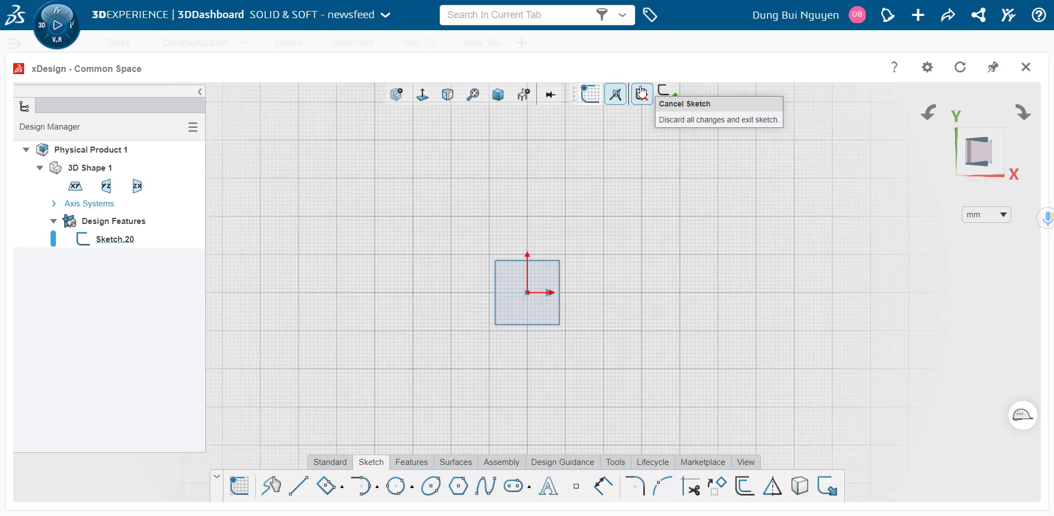
pyautogui.click(314, 464)
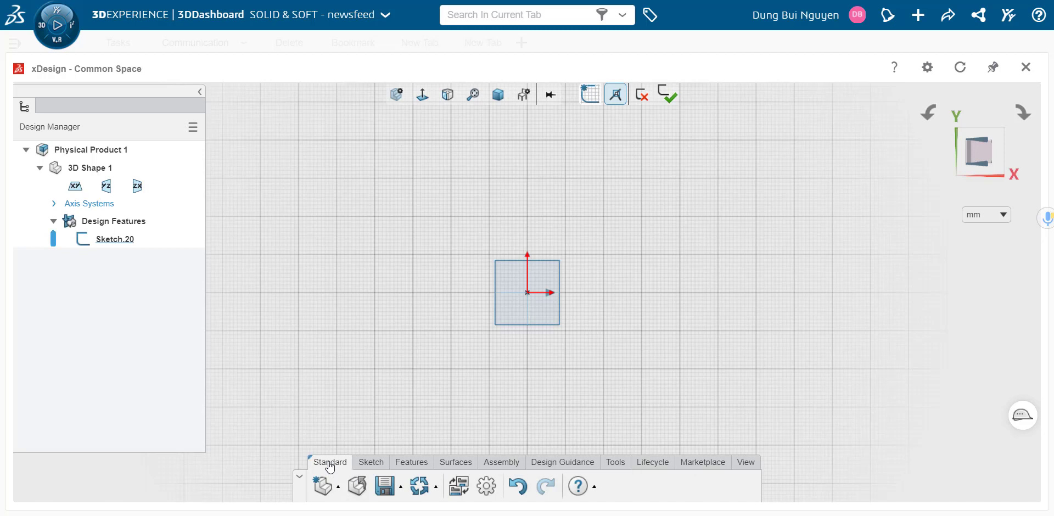
pyautogui.click(371, 463)
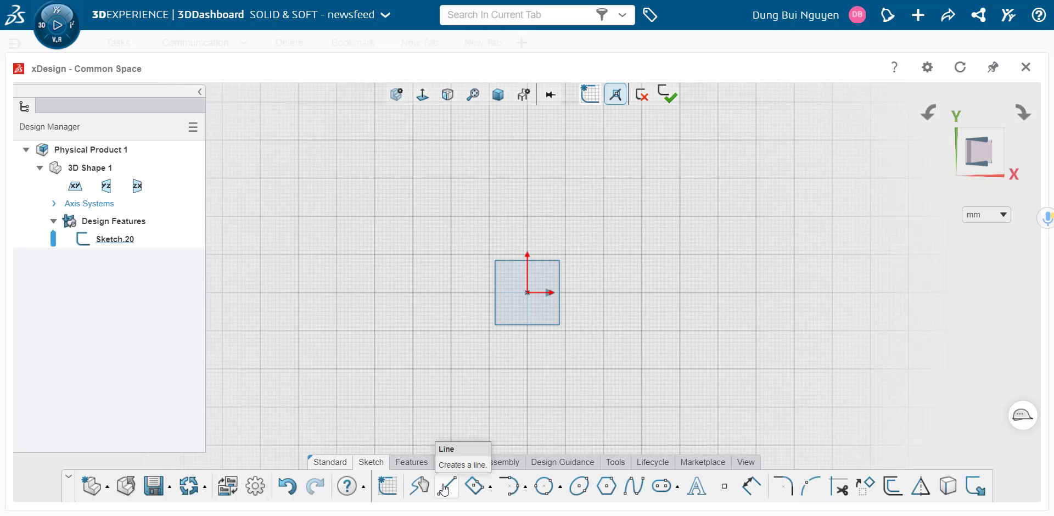
# Step: Draw one horizontal line above the origin with the Line tool
pyautogui.click(446, 486)
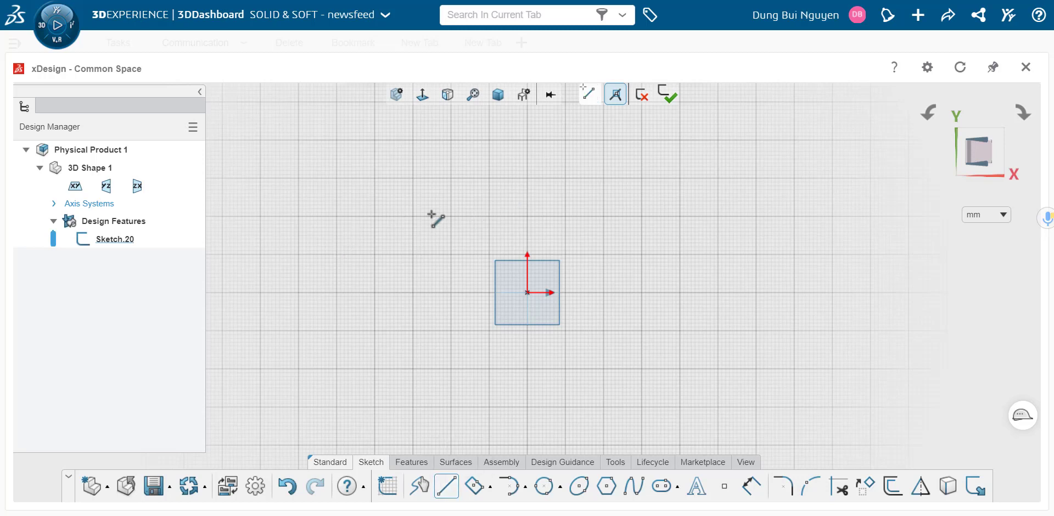
pyautogui.click(639, 184)
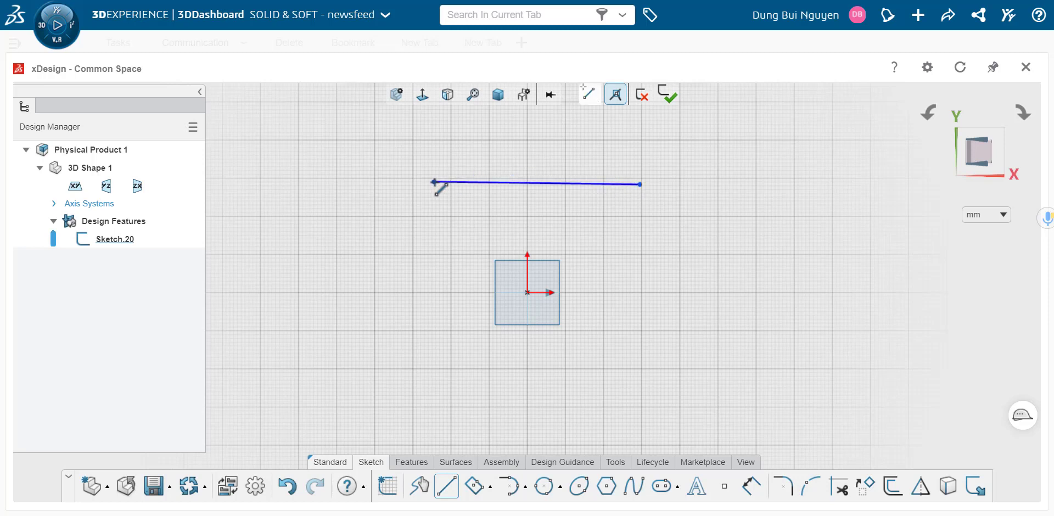
pyautogui.click(434, 182)
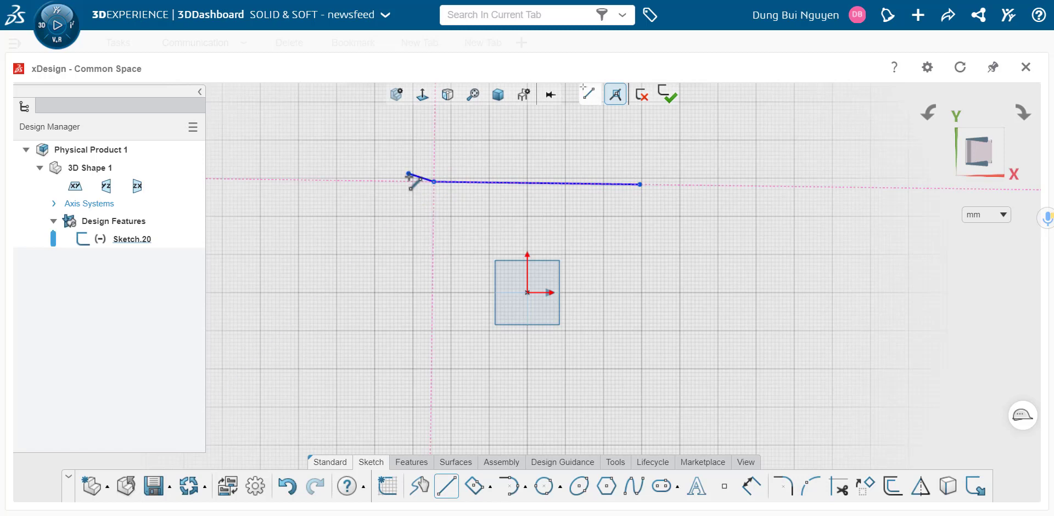
pyautogui.doubleClick(415, 232)
pyautogui.press('Escape')
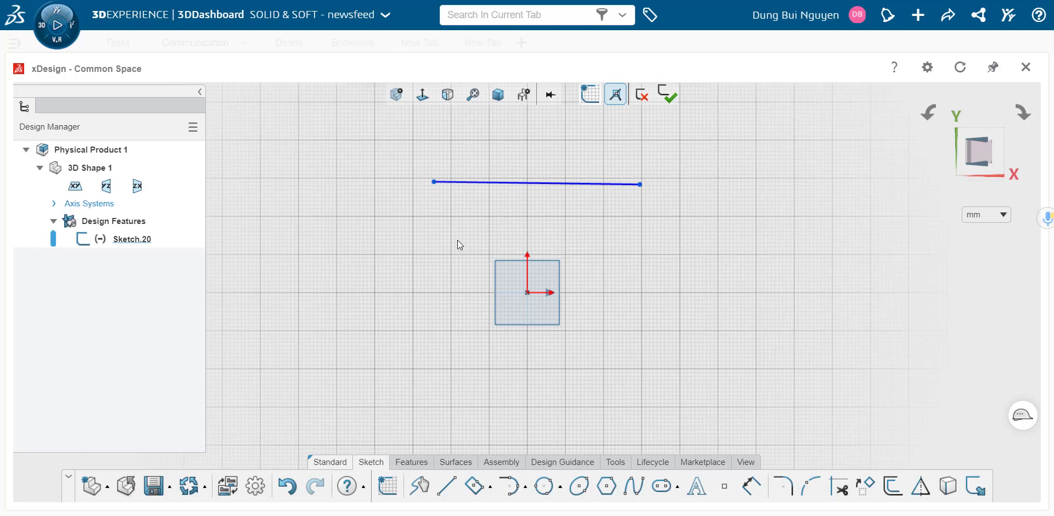
# Step: Draw a vertical line down from the left endpoint and a bottom horizontal line to the right
pyautogui.click(447, 488)
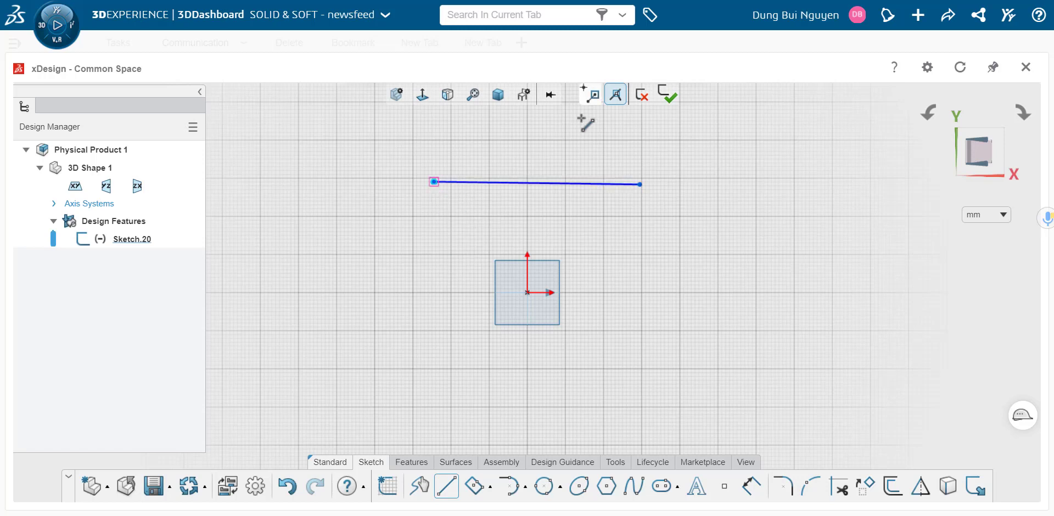
pyautogui.click(615, 94)
pyautogui.click(607, 103)
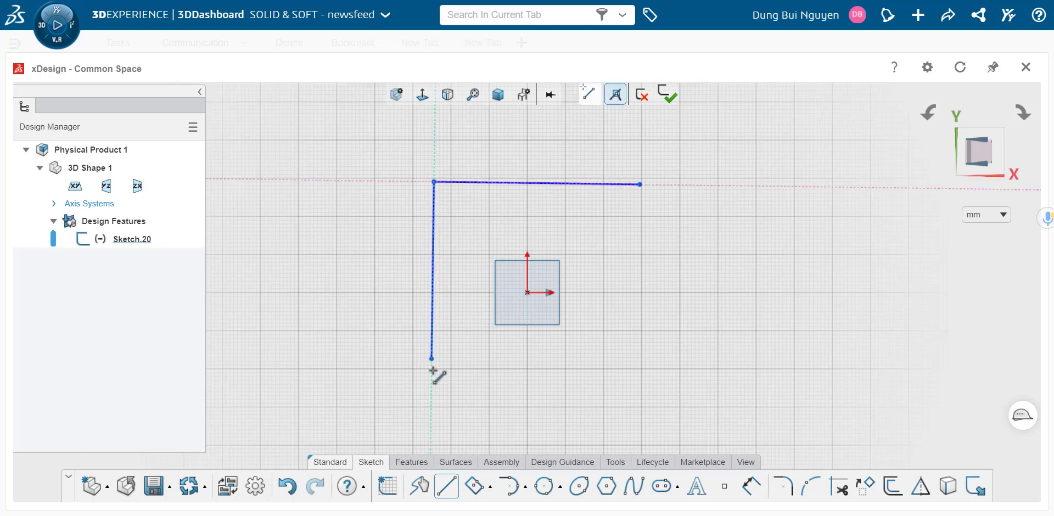
pyautogui.click(434, 409)
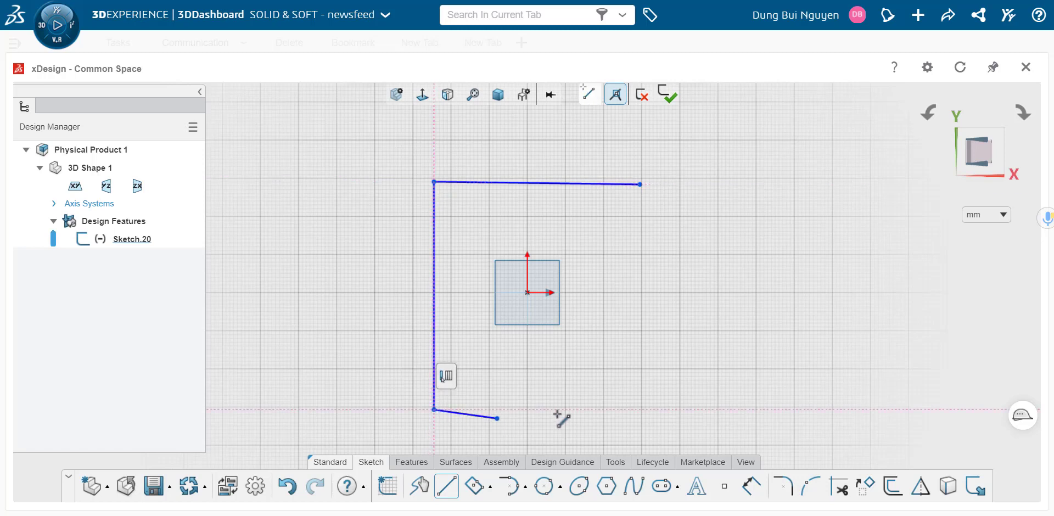
pyautogui.click(651, 410)
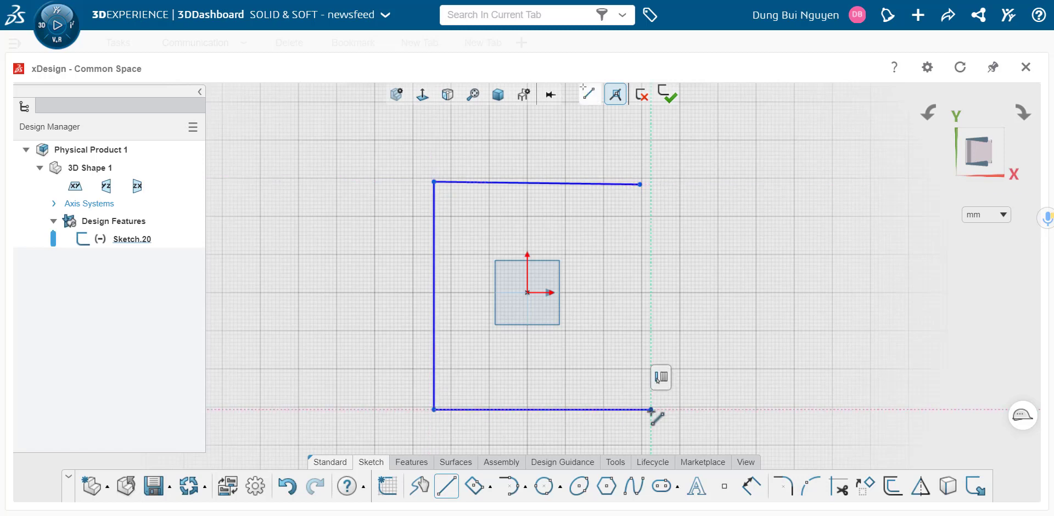
pyautogui.press('Escape')
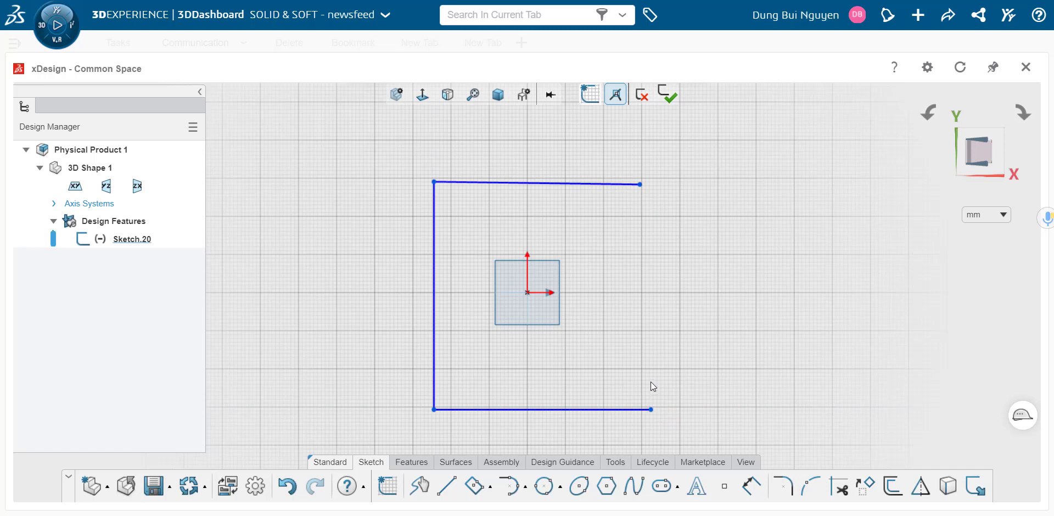
pyautogui.click(538, 410)
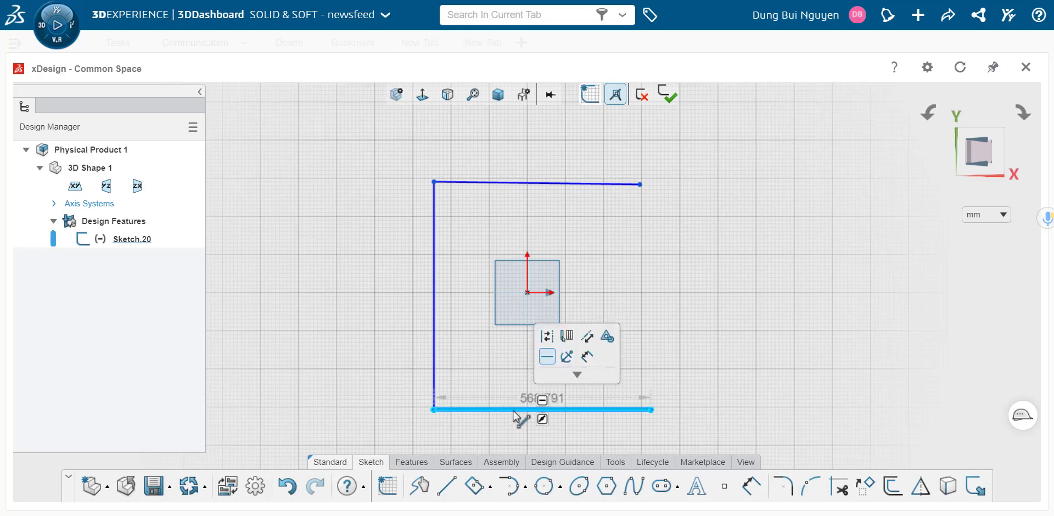
pyautogui.moveTo(542, 400)
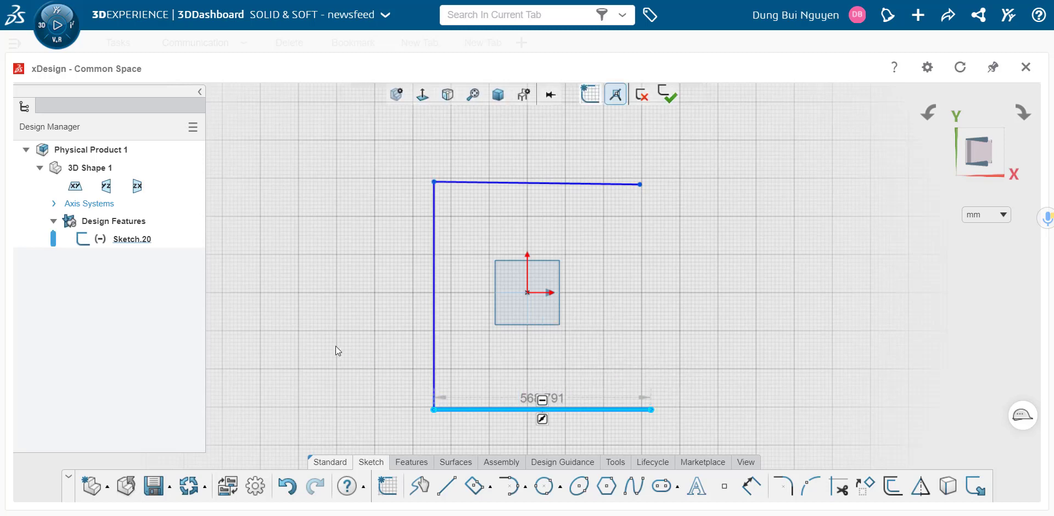
# Step: Apply a Horizontal relation to the top line and a Vertical relation to the left line
pyautogui.click(433, 300)
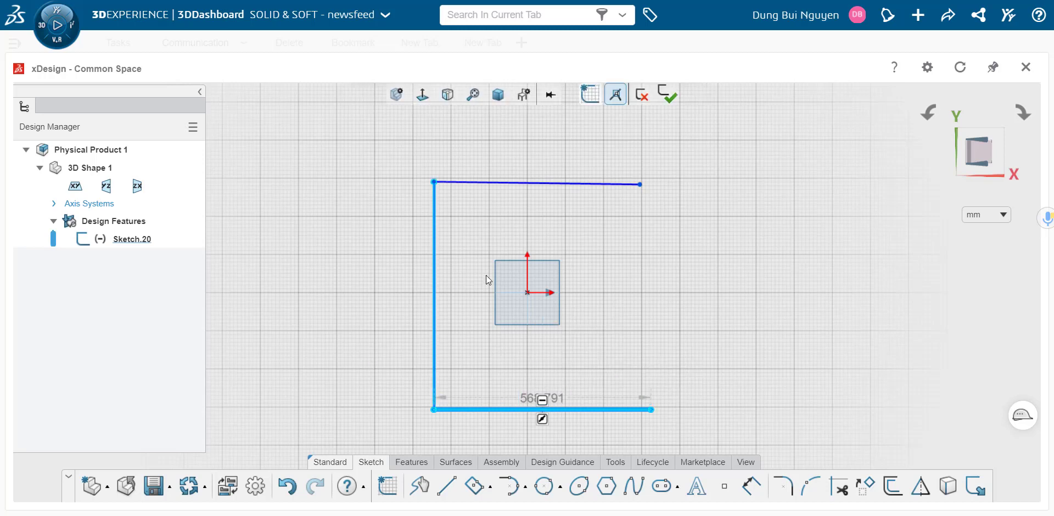
pyautogui.click(540, 186)
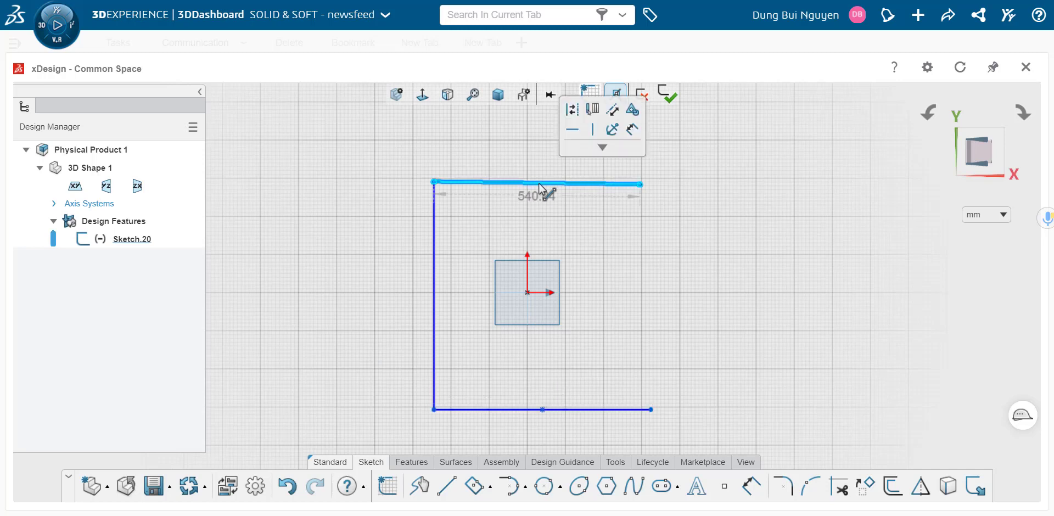
pyautogui.click(573, 130)
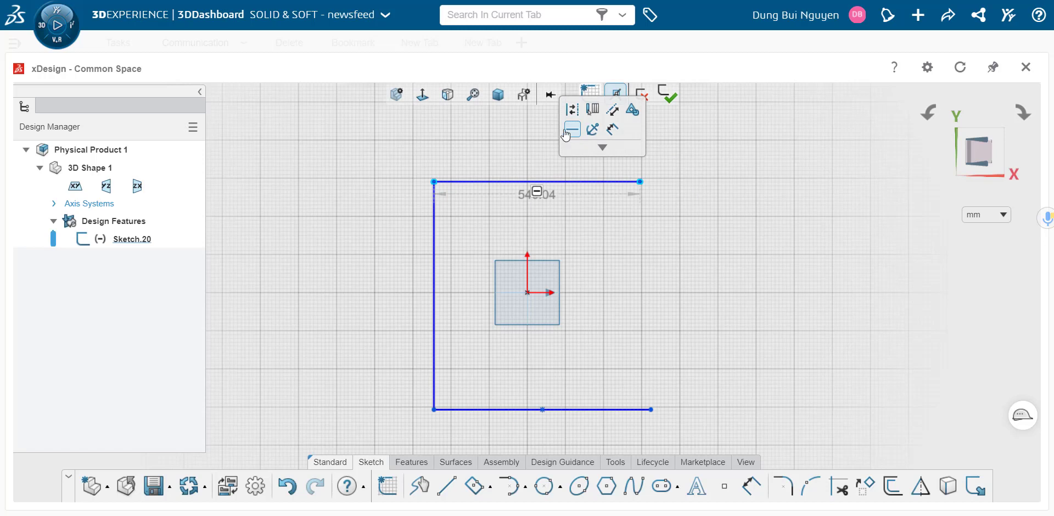
pyautogui.click(434, 244)
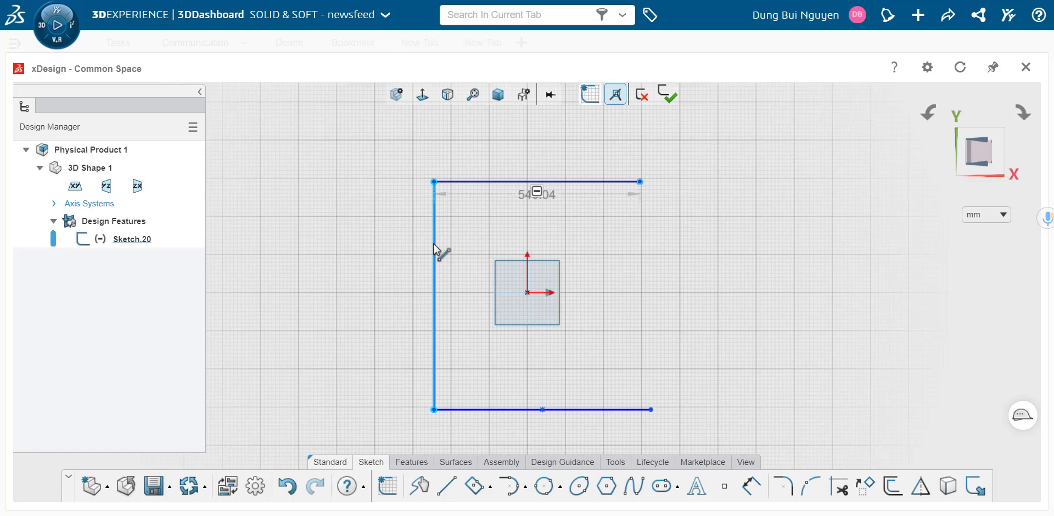
pyautogui.click(433, 250)
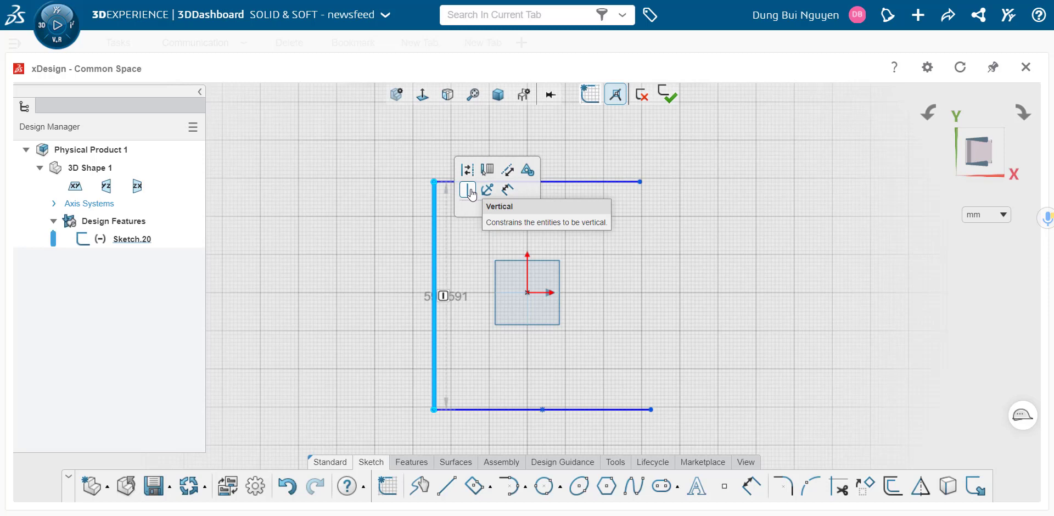
pyautogui.click(470, 191)
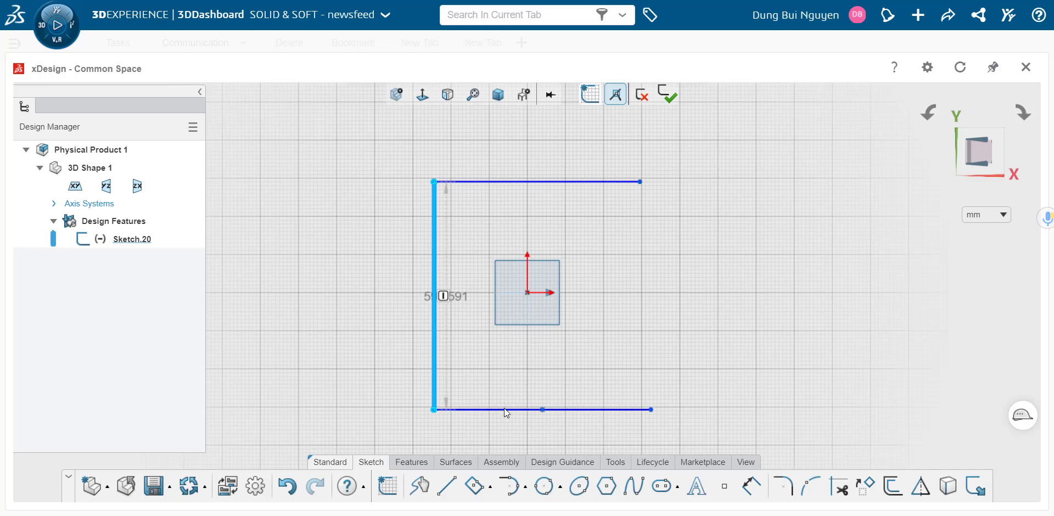
pyautogui.click(553, 183)
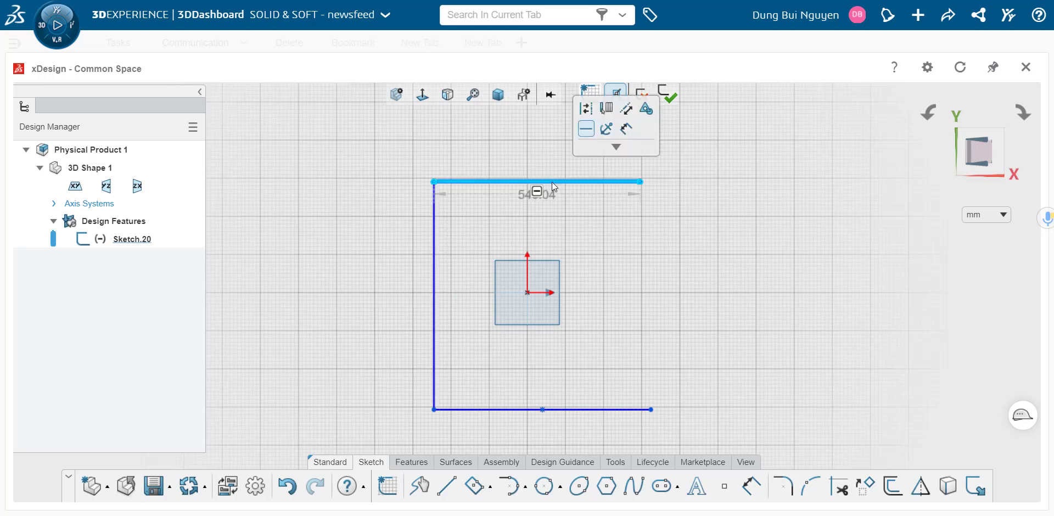
# Step: Add Parallel and Equal relations between the top and bottom lines
pyautogui.click(465, 410)
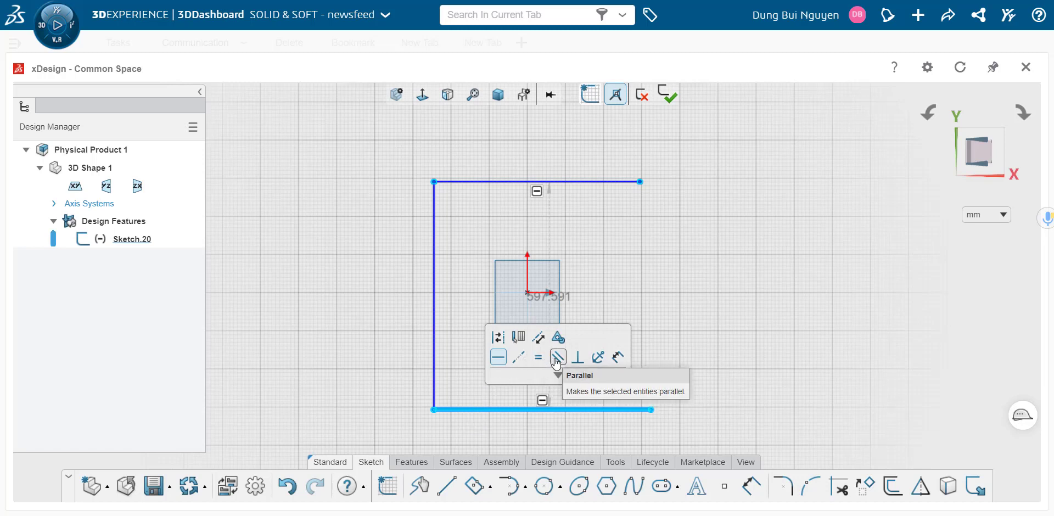
pyautogui.click(556, 360)
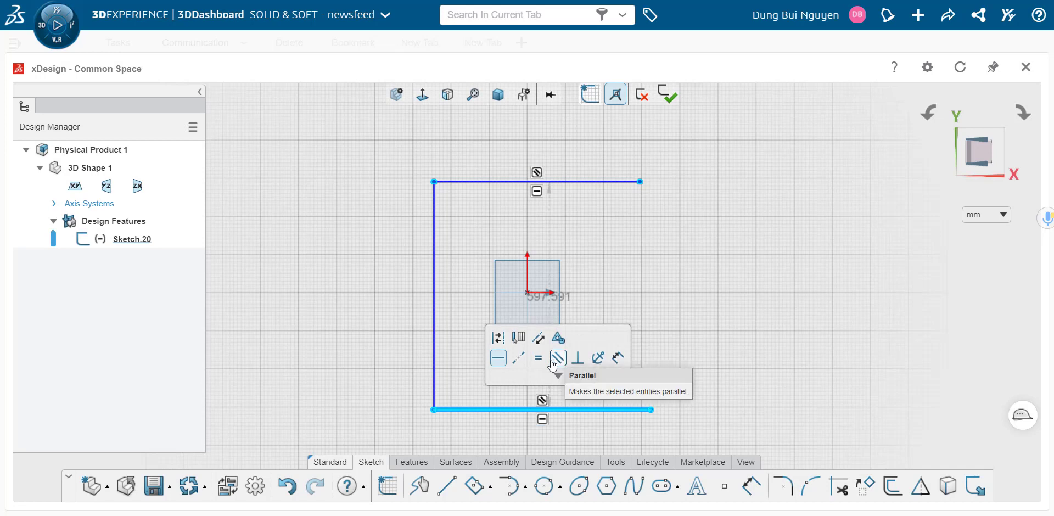
pyautogui.click(539, 362)
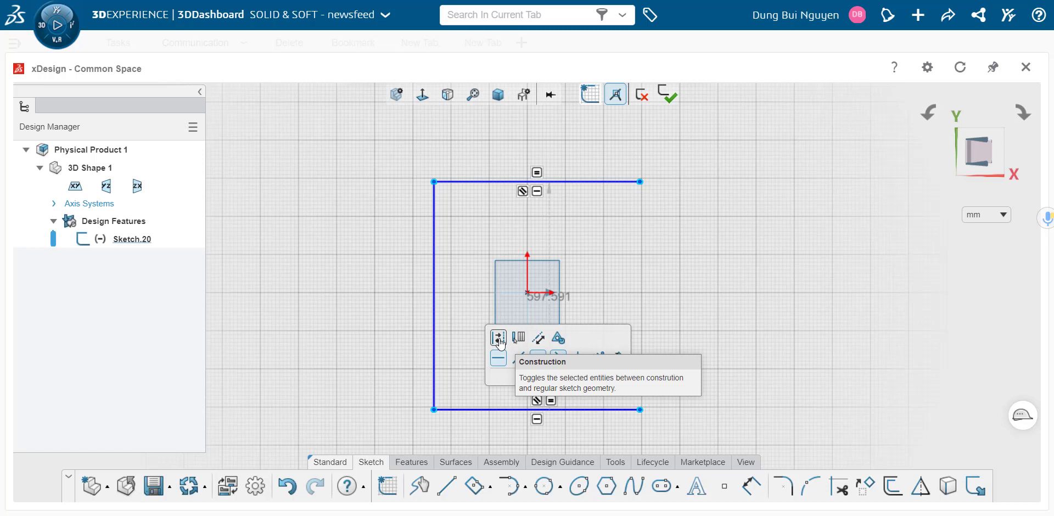
# Step: Convert the top and bottom lines to dashed construction geometry and clear the selection
pyautogui.click(499, 340)
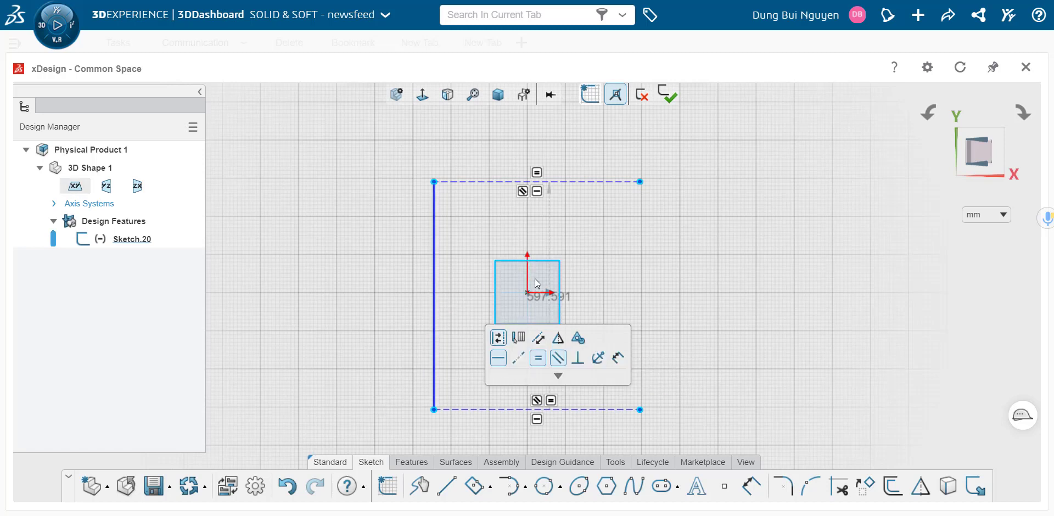
pyautogui.press('Escape')
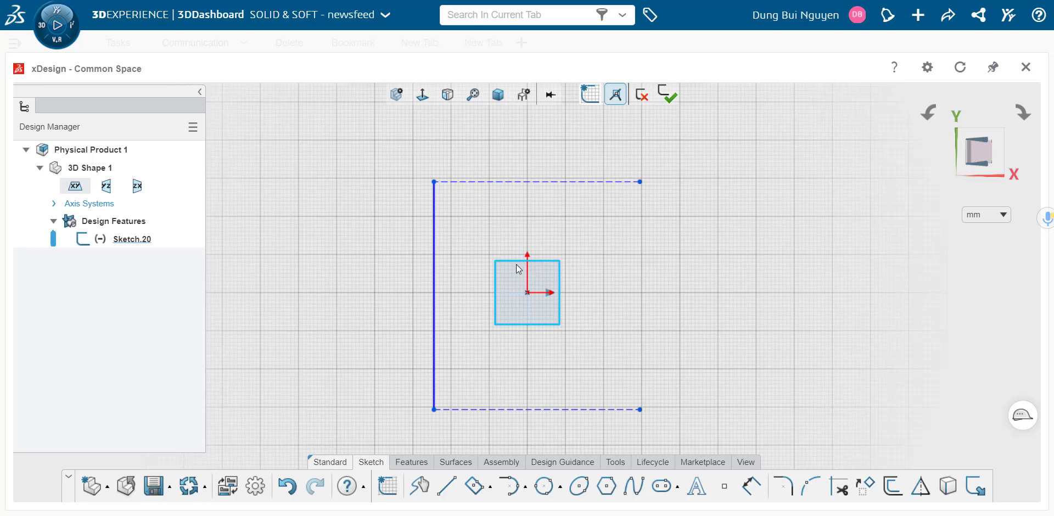
pyautogui.click(435, 252)
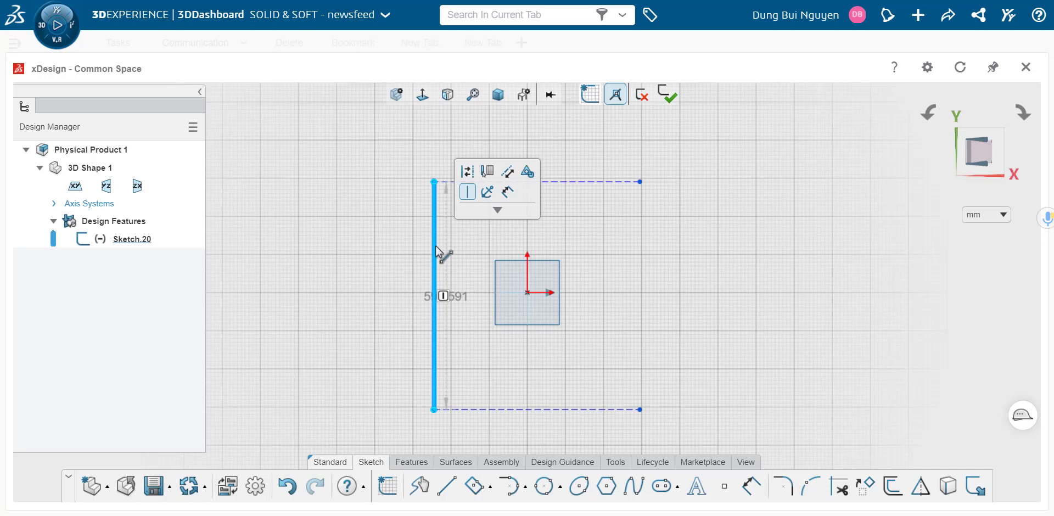
# Step: Convert the left vertical line into an arc bulging left, depth 232.869
pyautogui.click(499, 211)
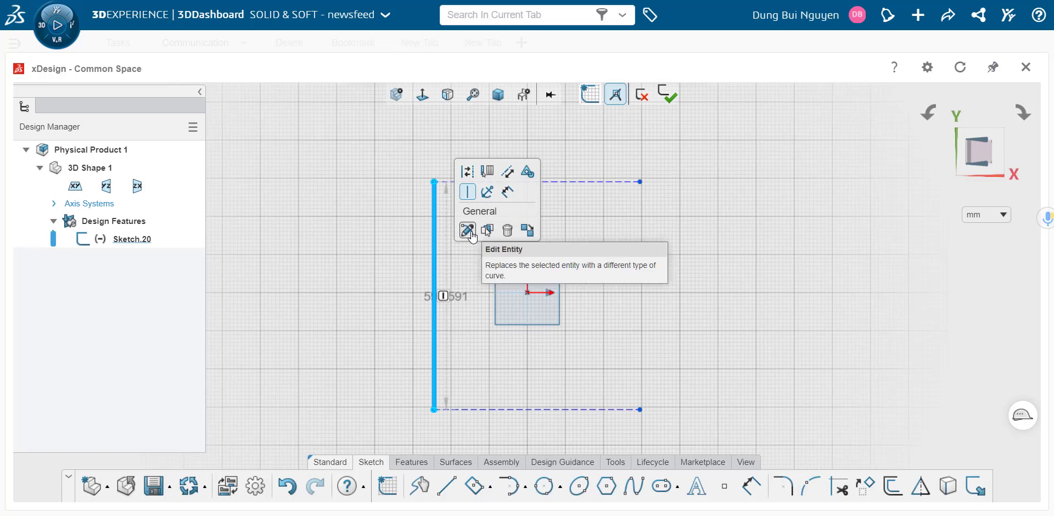
pyautogui.click(468, 231)
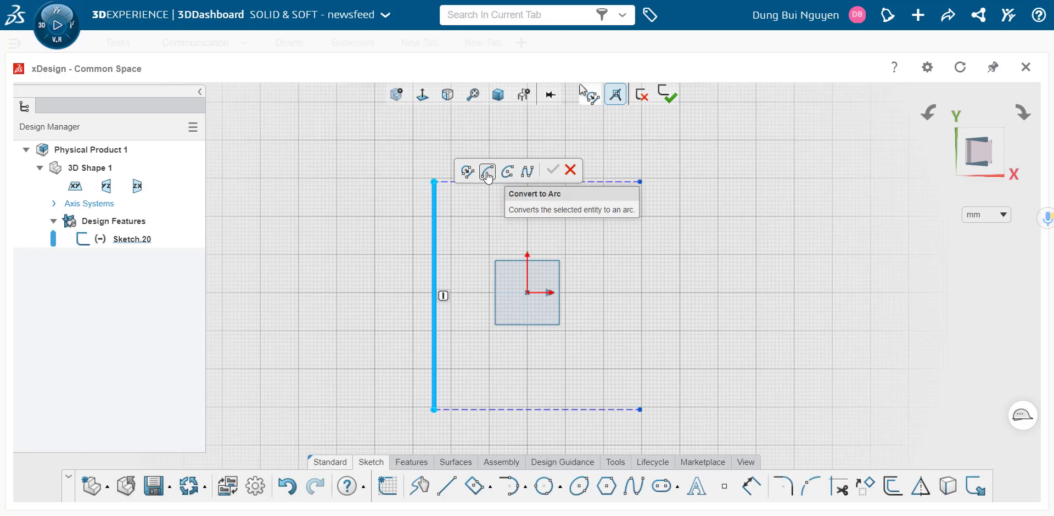
pyautogui.click(487, 174)
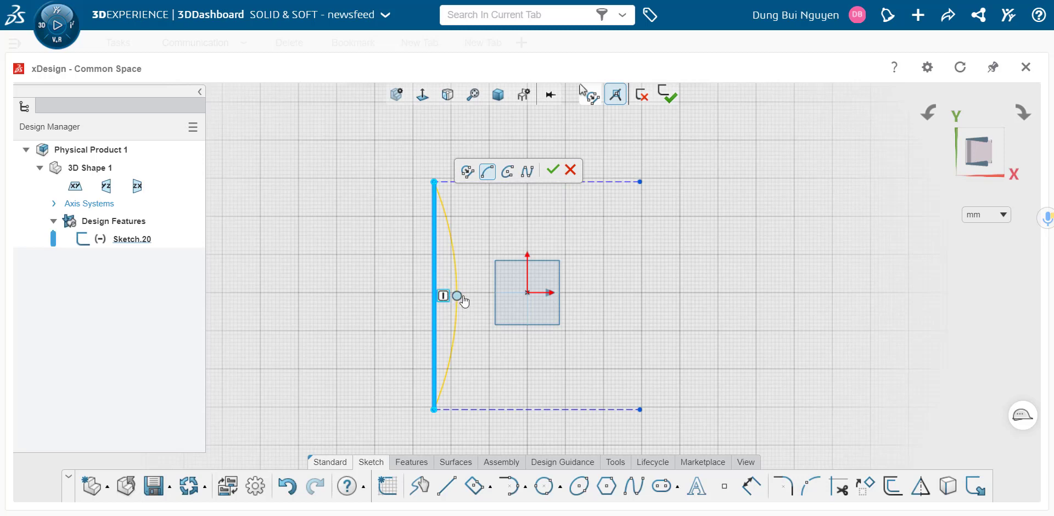
pyautogui.moveTo(460, 297)
pyautogui.mouseDown()
pyautogui.moveTo(362, 298)
pyautogui.moveTo(370, 307)
pyautogui.mouseUp()
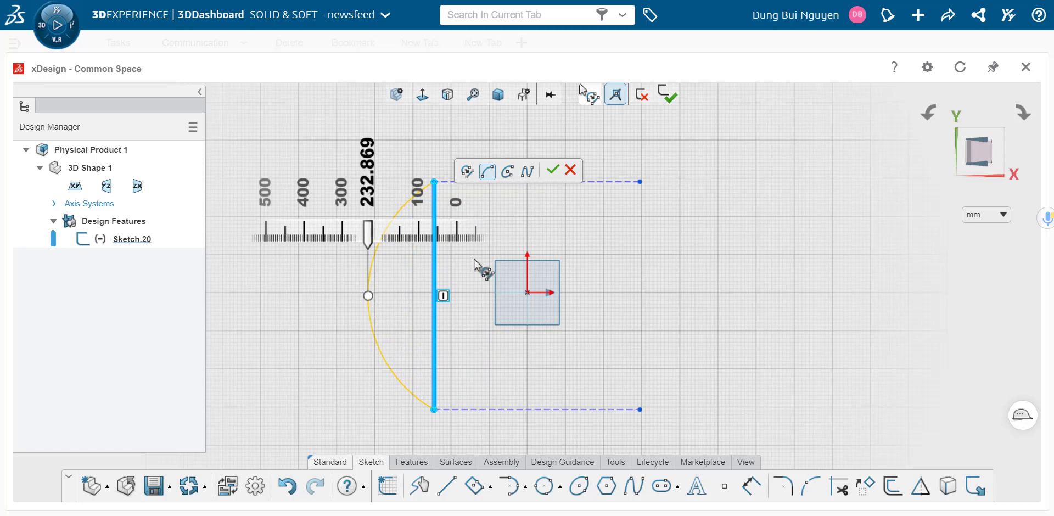
# Step: Confirm the R 344.422 arc and apply Make Object to it
pyautogui.click(554, 170)
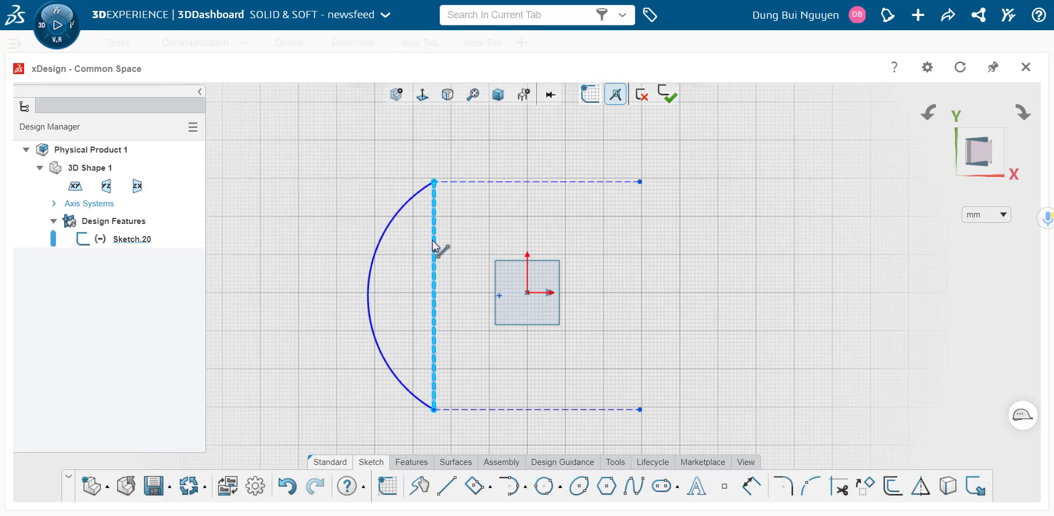
pyautogui.click(403, 209)
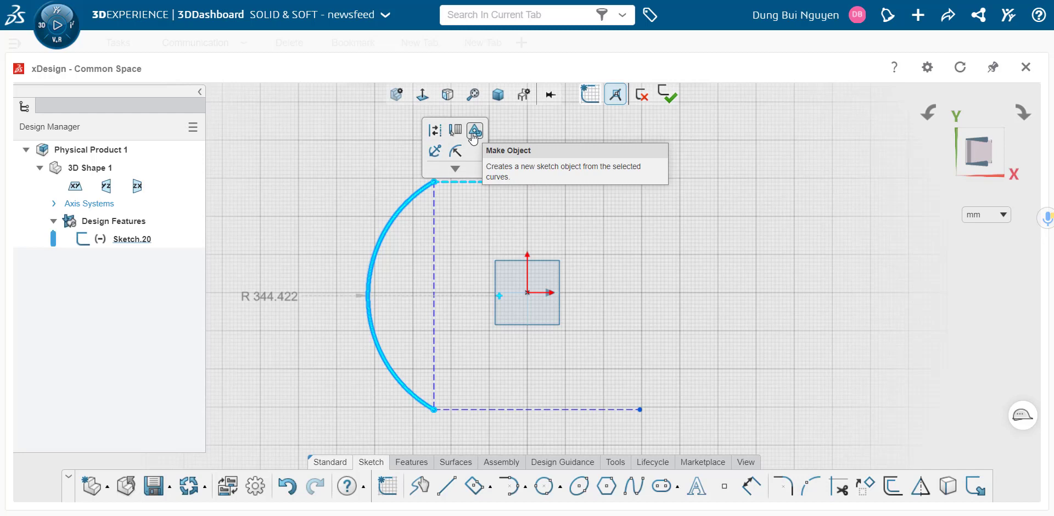
pyautogui.click(473, 132)
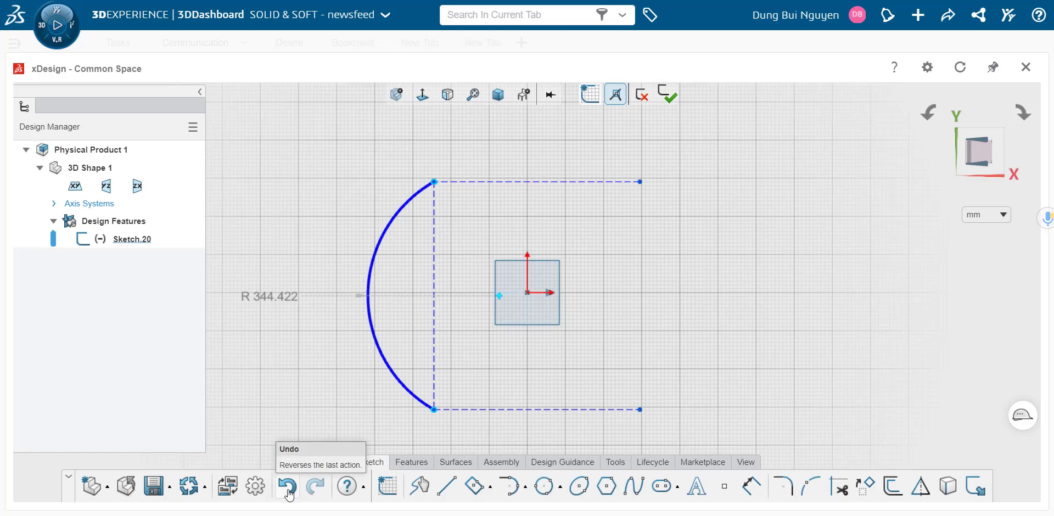
# Step: Undo the arc conversion and the remaining sketch lines, leaving Sketch.20 empty
pyautogui.click(287, 486)
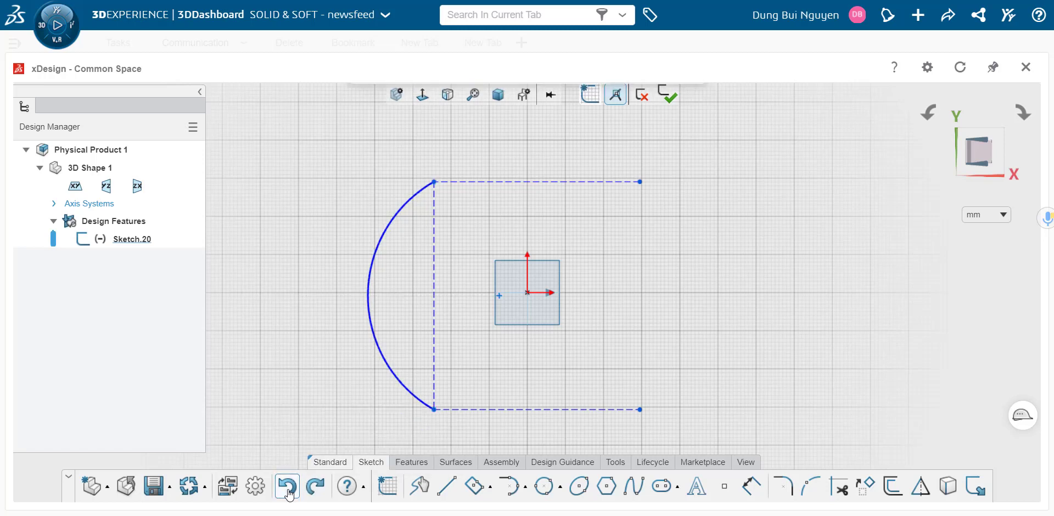
pyautogui.click(287, 485)
pyautogui.click(287, 486)
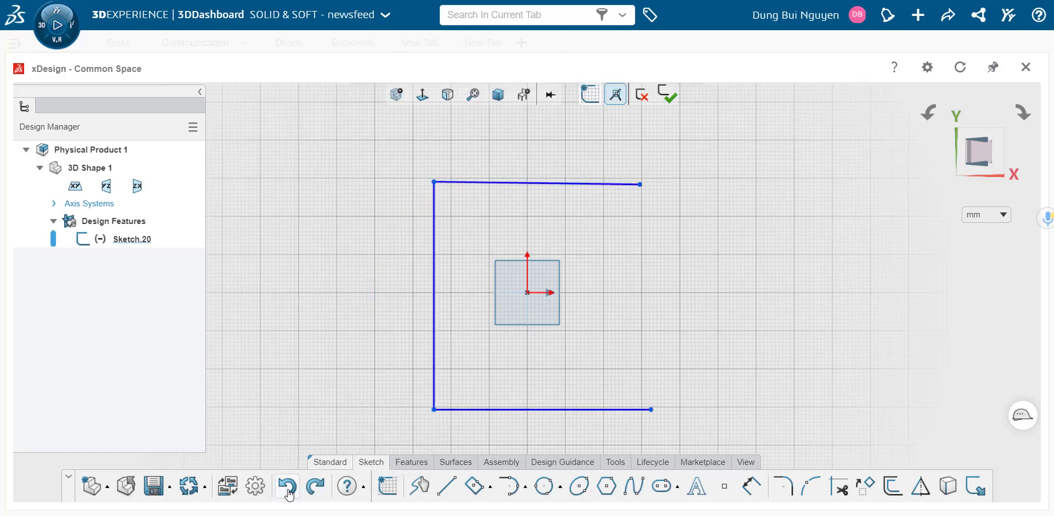
pyautogui.click(287, 486)
pyautogui.click(287, 485)
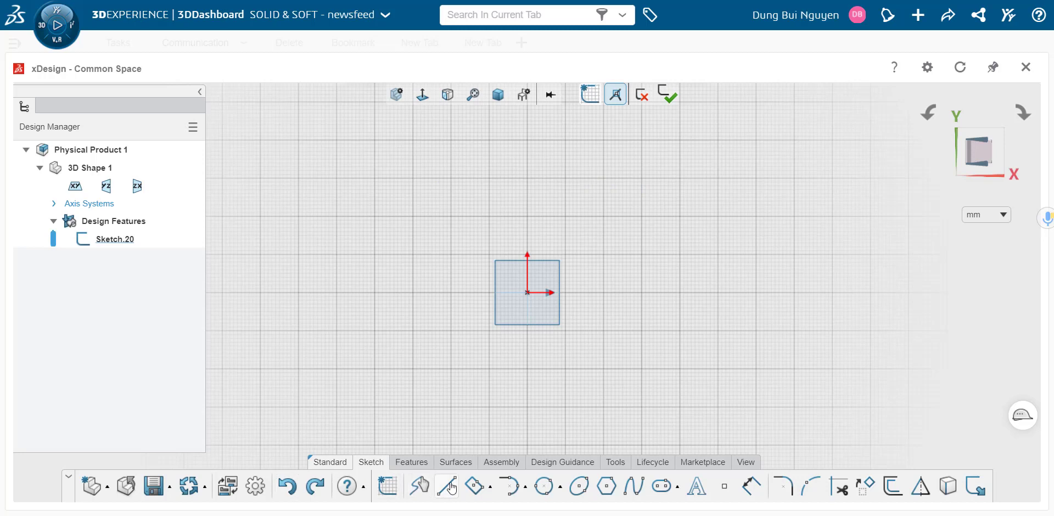
pyautogui.click(490, 487)
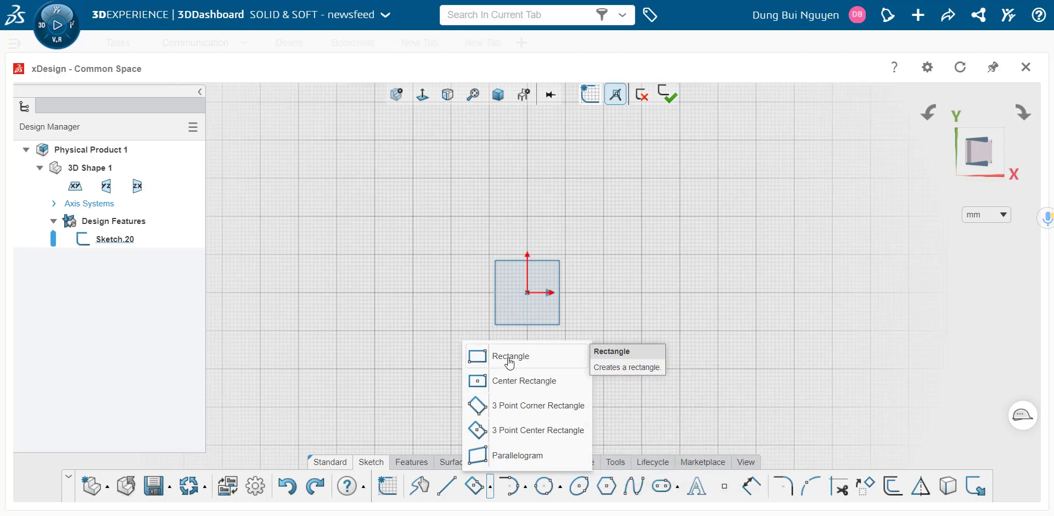
# Step: Draw a corner rectangle from the sketch origin to a point at the lower right
pyautogui.click(513, 357)
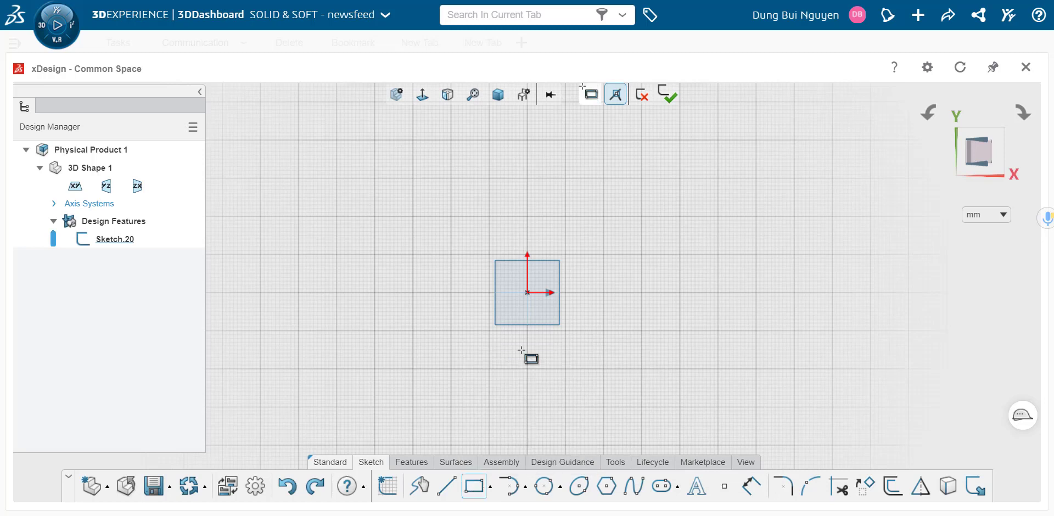
pyautogui.click(527, 292)
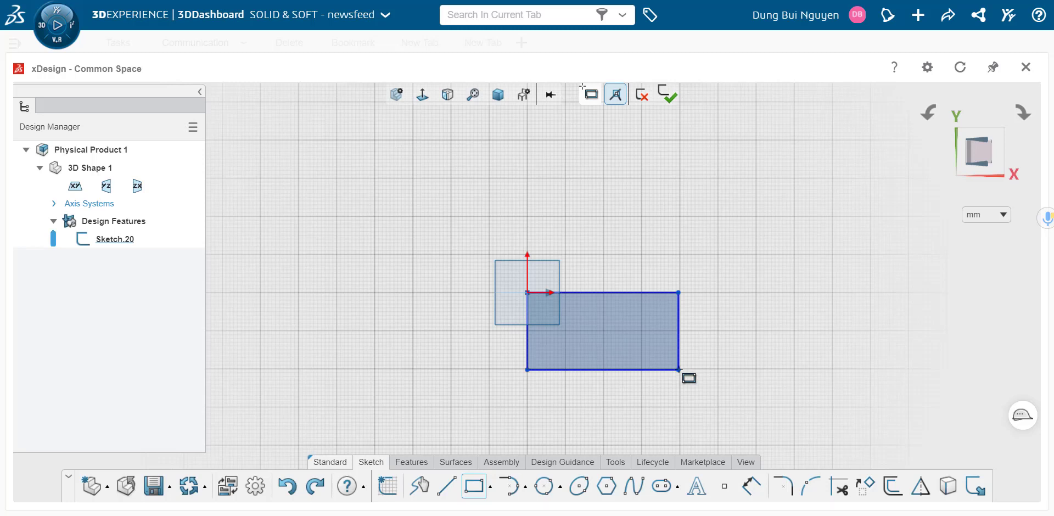
pyautogui.click(678, 370)
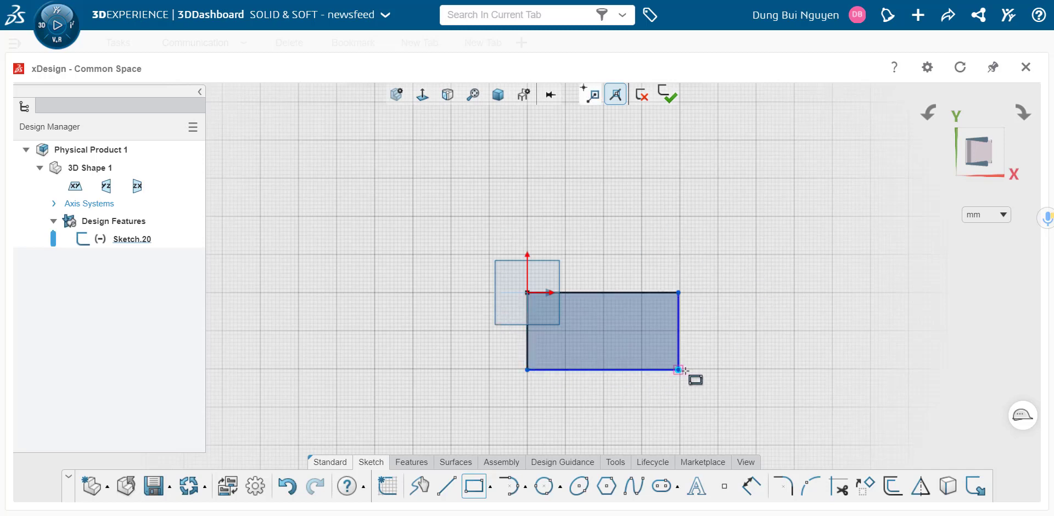
pyautogui.click(490, 486)
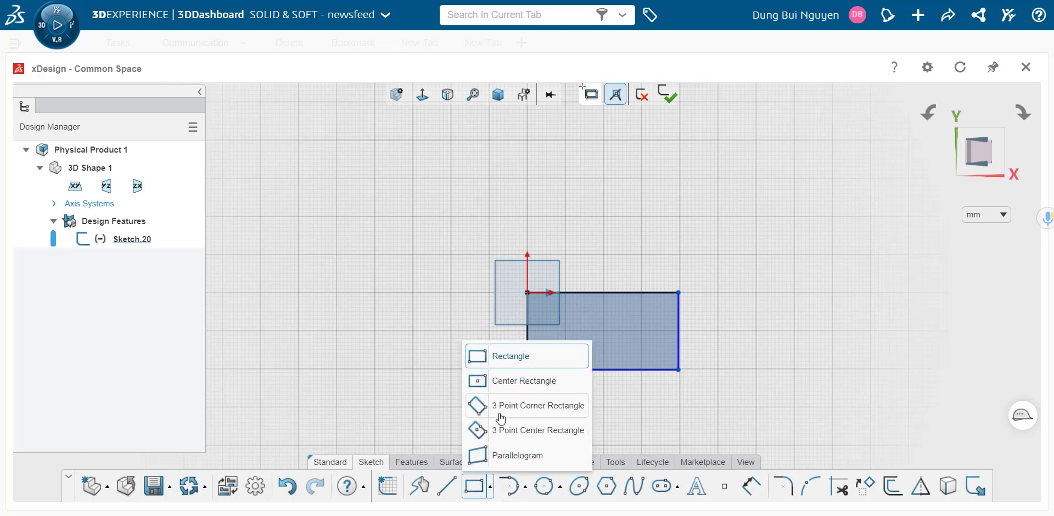
pyautogui.moveTo(524, 381)
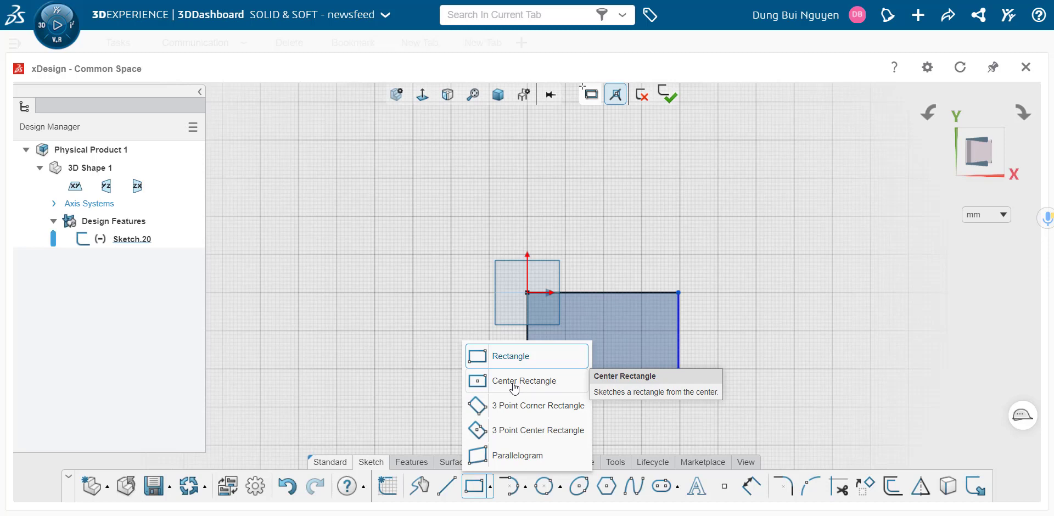
# Step: Add a Center Rectangle centred left of the origin, with construction centerlines
pyautogui.click(513, 382)
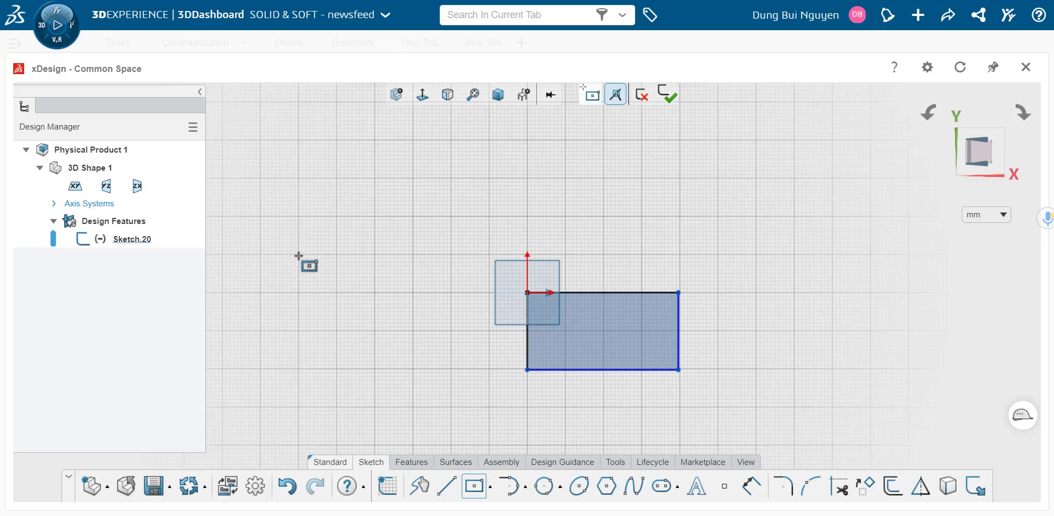
pyautogui.click(298, 254)
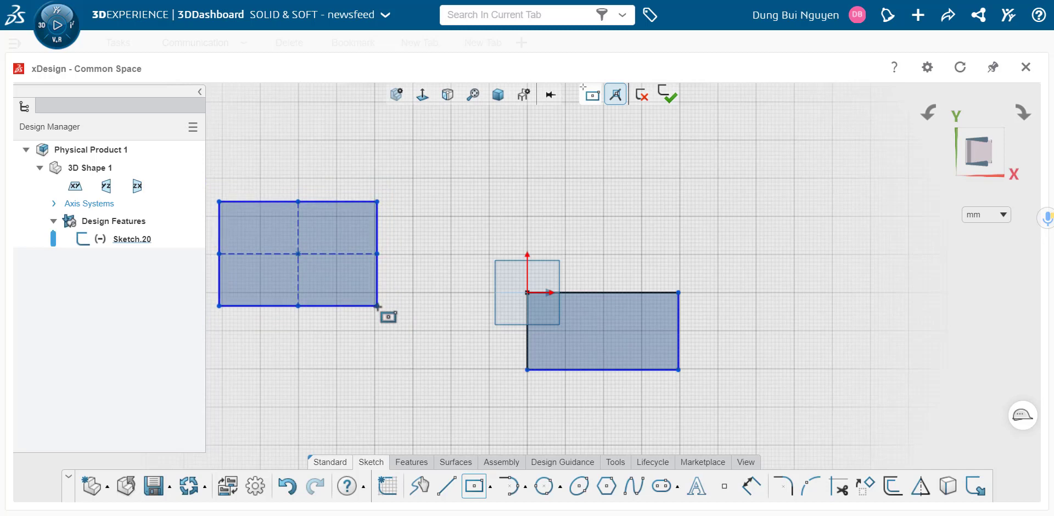
pyautogui.click(377, 306)
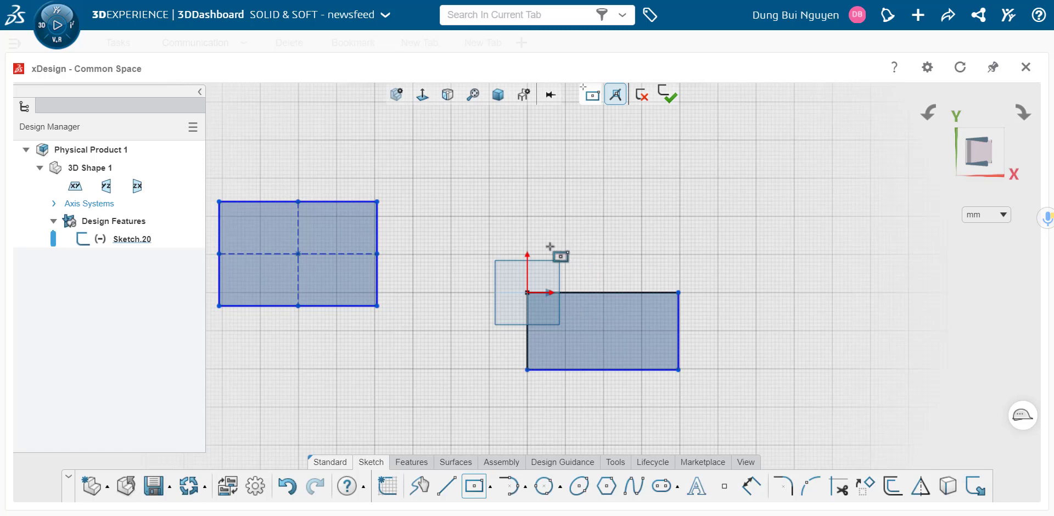
pyautogui.scroll(1, 530, 277)
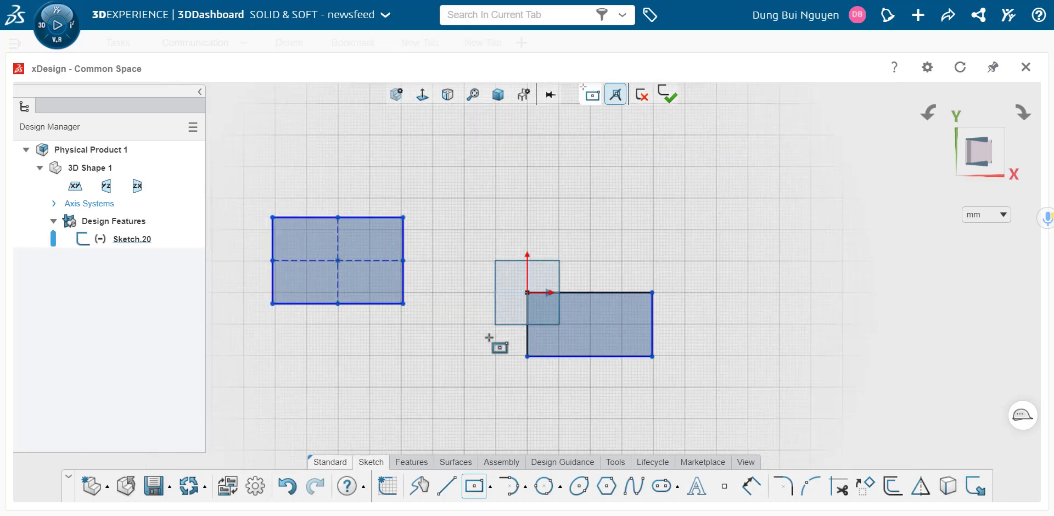
pyautogui.click(489, 493)
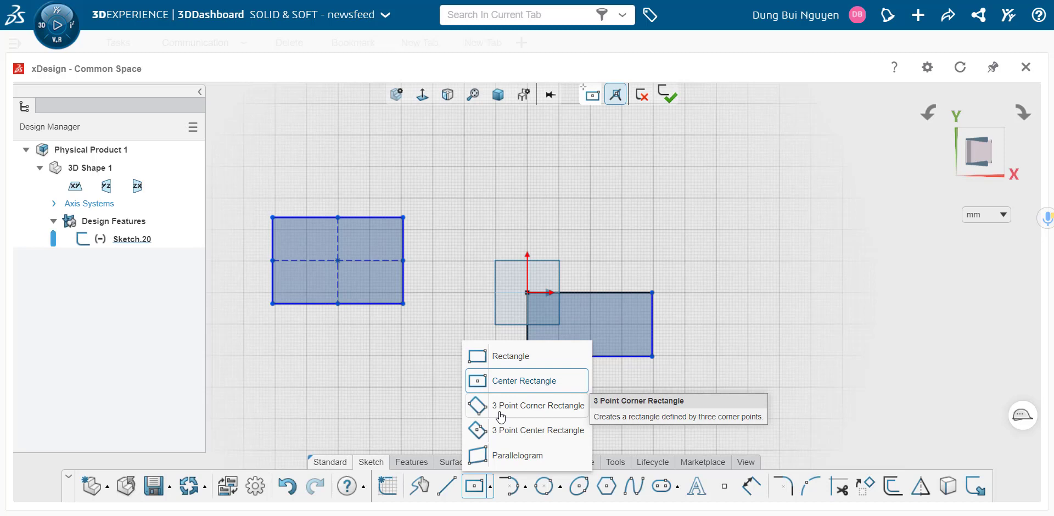
# Step: Draw a tilted 3 Point Corner Rectangle above and right of the origin
pyautogui.click(500, 407)
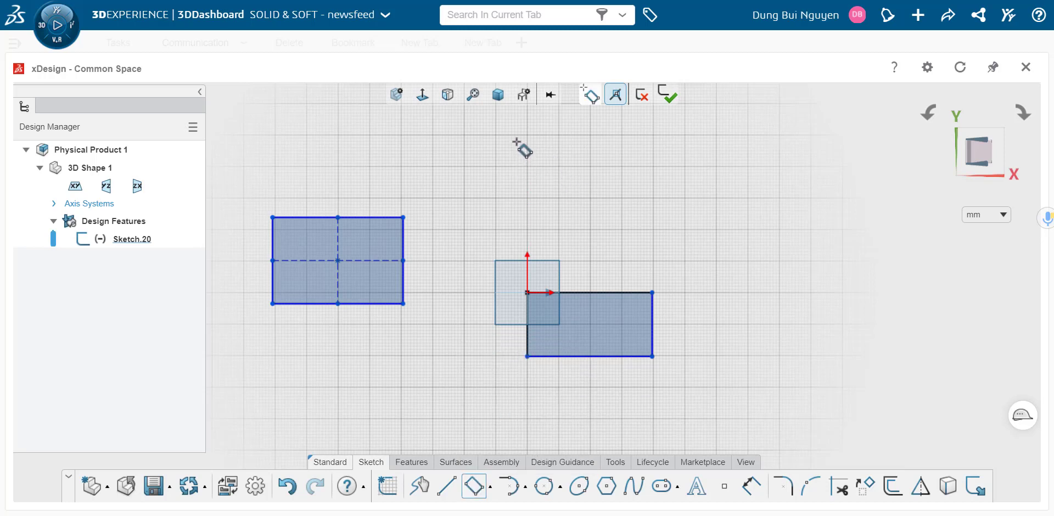
pyautogui.click(516, 141)
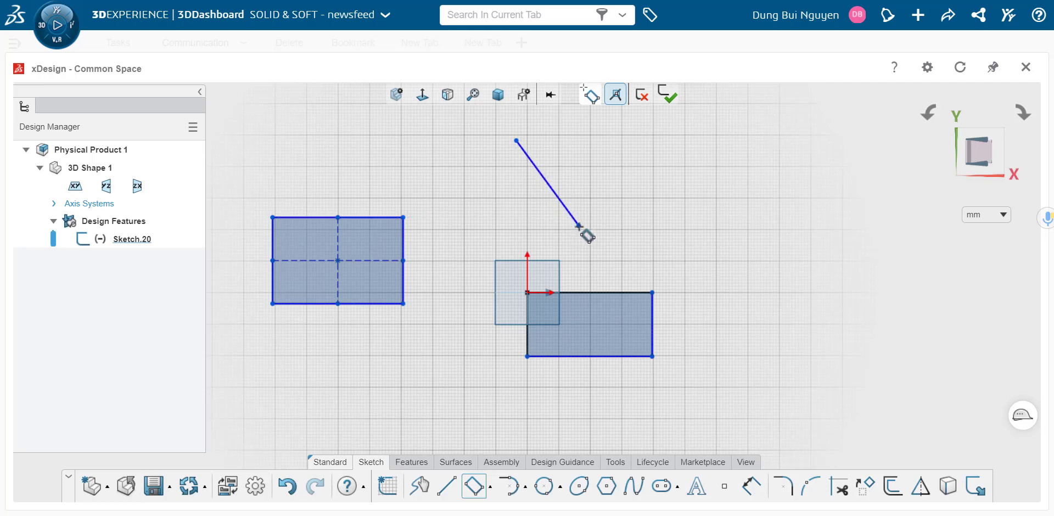
pyautogui.click(578, 225)
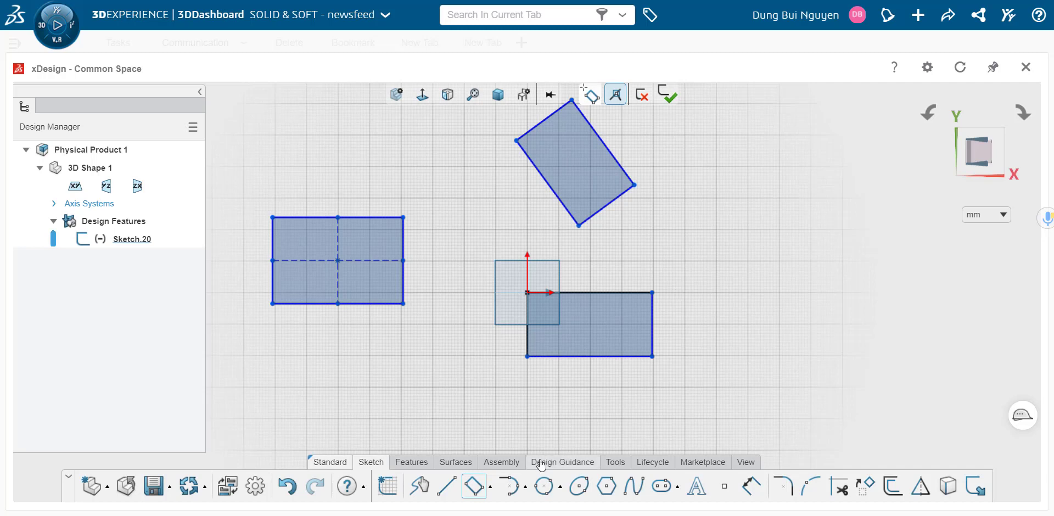
pyautogui.click(491, 490)
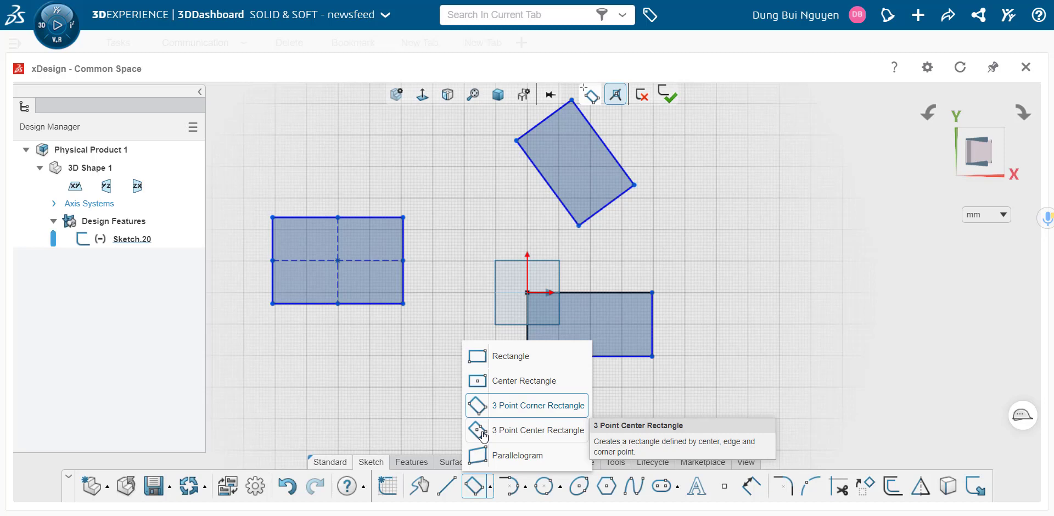
# Step: Draw a tilted 3 Point Center Rectangle at the lower left
pyautogui.click(483, 433)
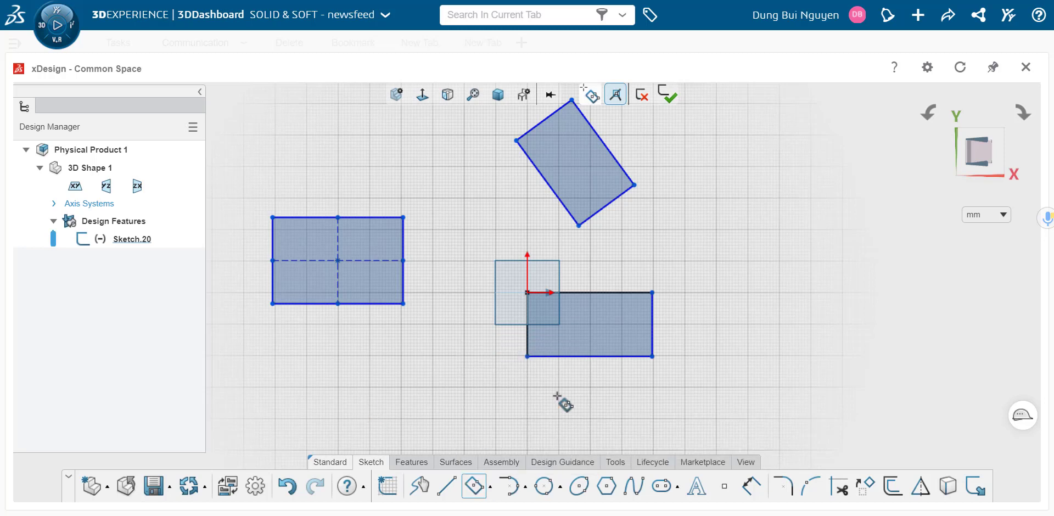
pyautogui.click(364, 387)
pyautogui.click(393, 431)
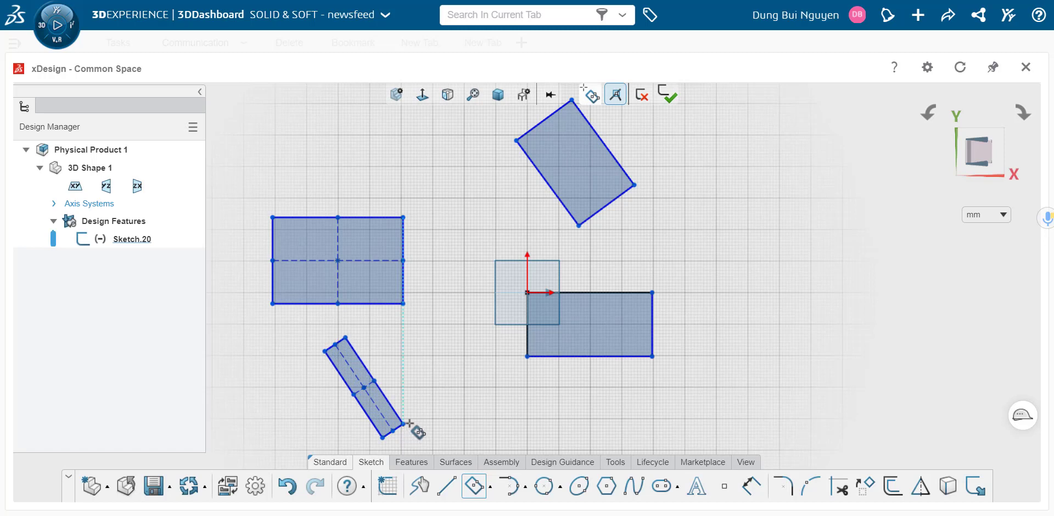
pyautogui.click(434, 404)
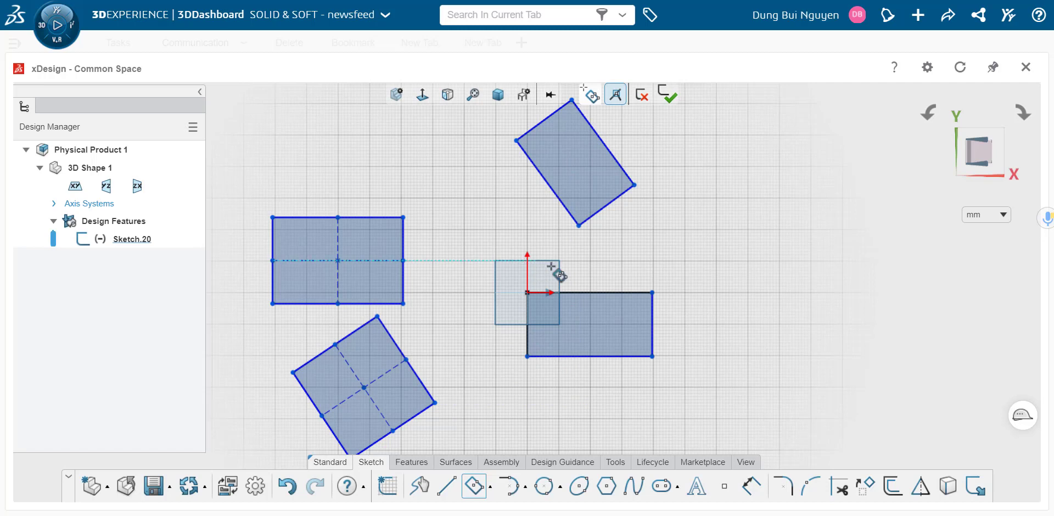
# Step: Undo all the rectangles so the sketch is blank again
pyautogui.click(294, 486)
pyautogui.click(294, 486)
pyautogui.click(294, 486)
pyautogui.click(294, 485)
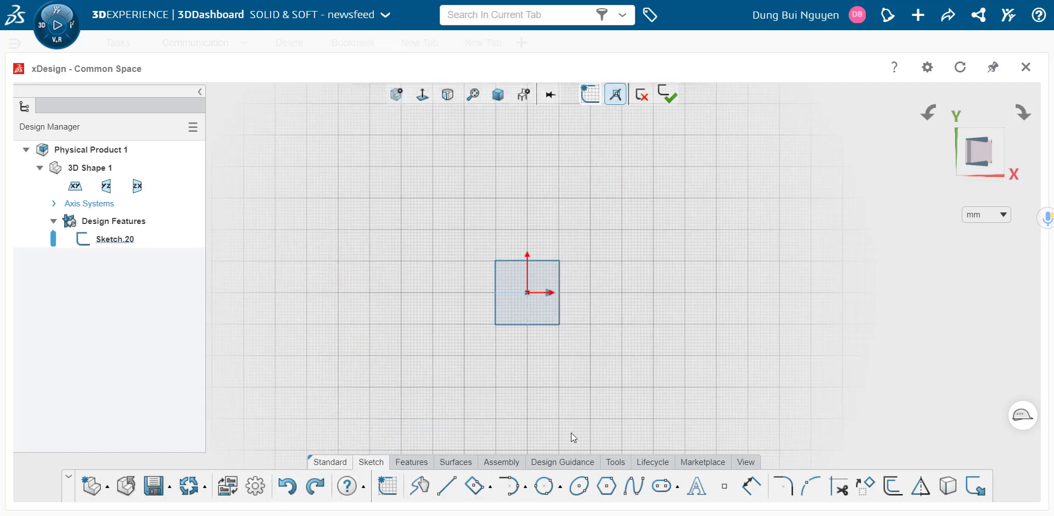
pyautogui.click(492, 485)
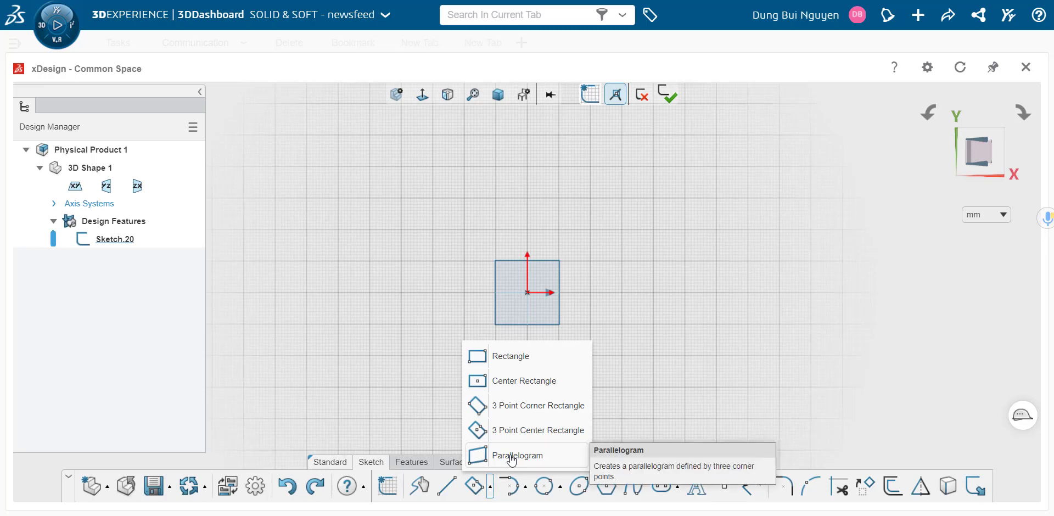
# Step: Draw a parallelogram starting at the sketch origin
pyautogui.click(511, 456)
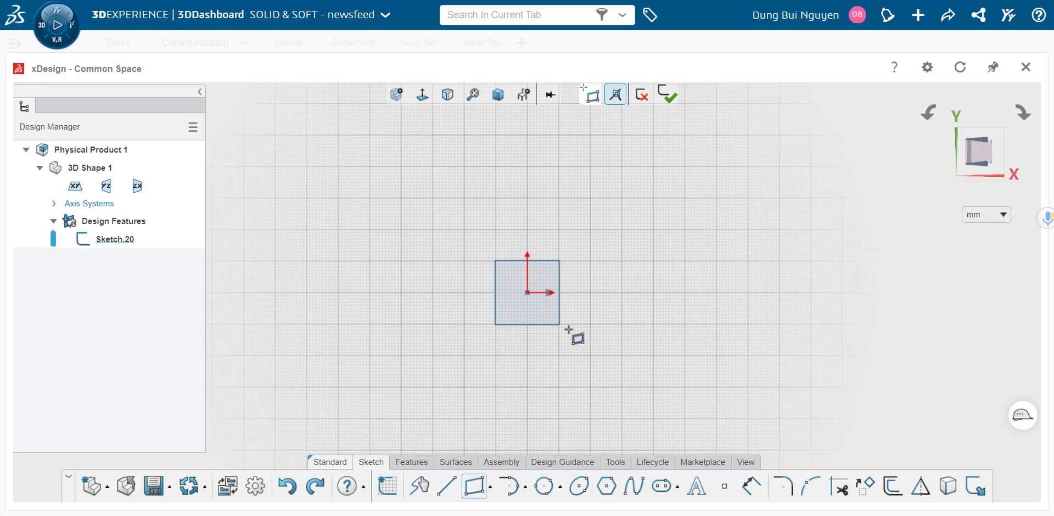
pyautogui.click(527, 292)
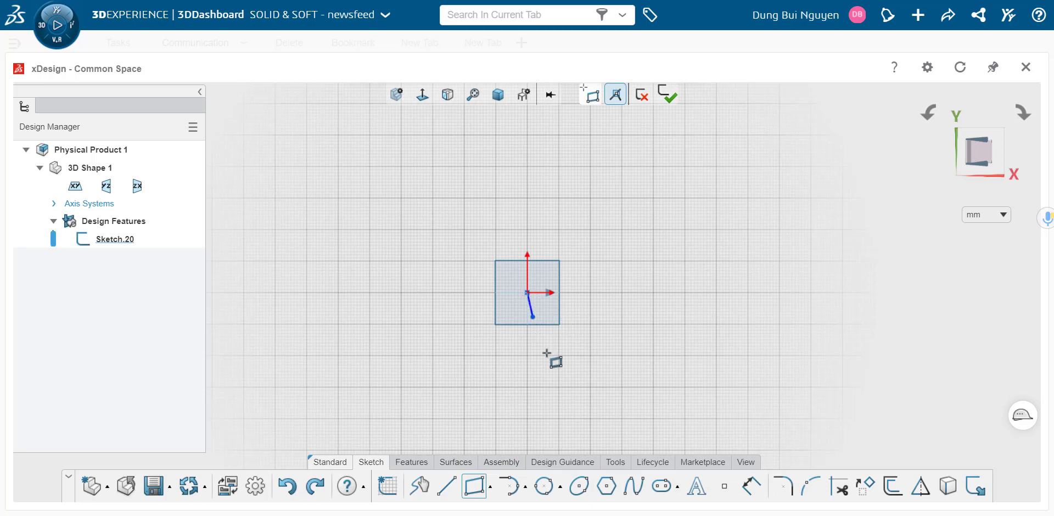
pyautogui.click(606, 336)
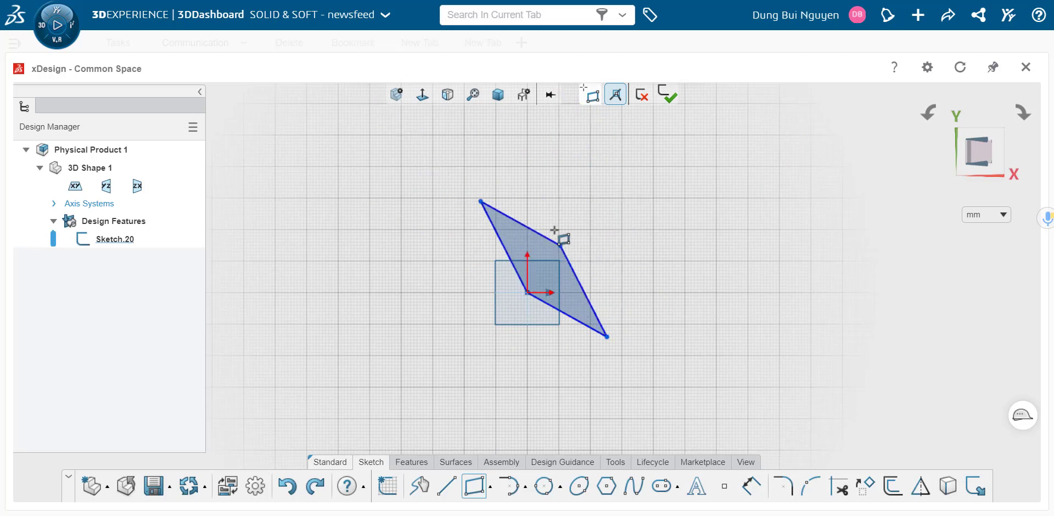
pyautogui.click(642, 232)
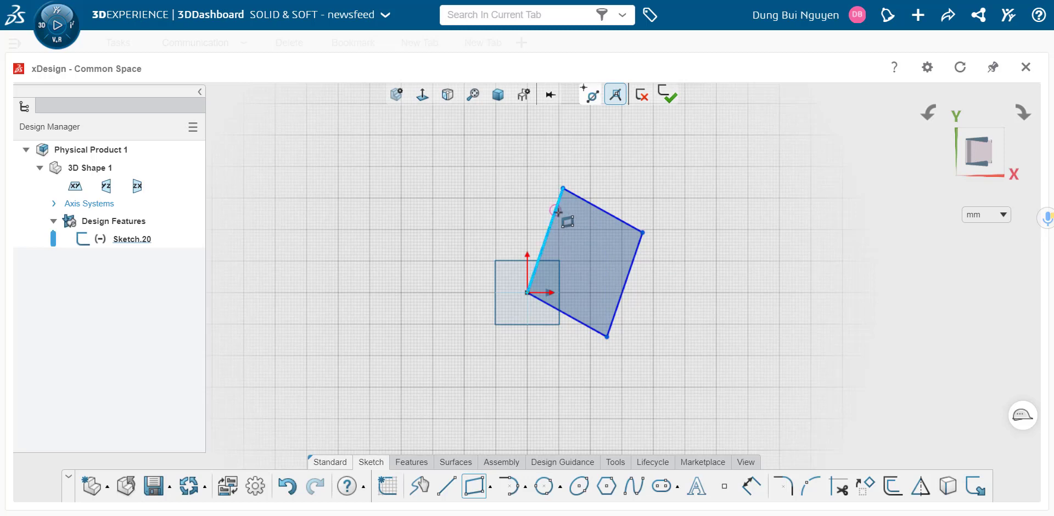
# Step: Constrain the parallelogram's left and top edges Equal, then undo the parallelogram
pyautogui.press('Escape')
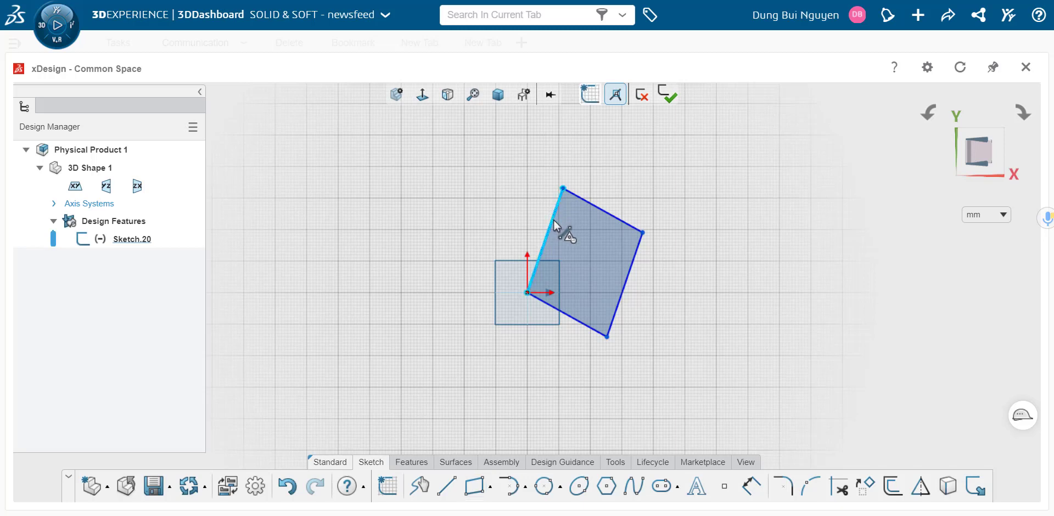
pyautogui.click(554, 225)
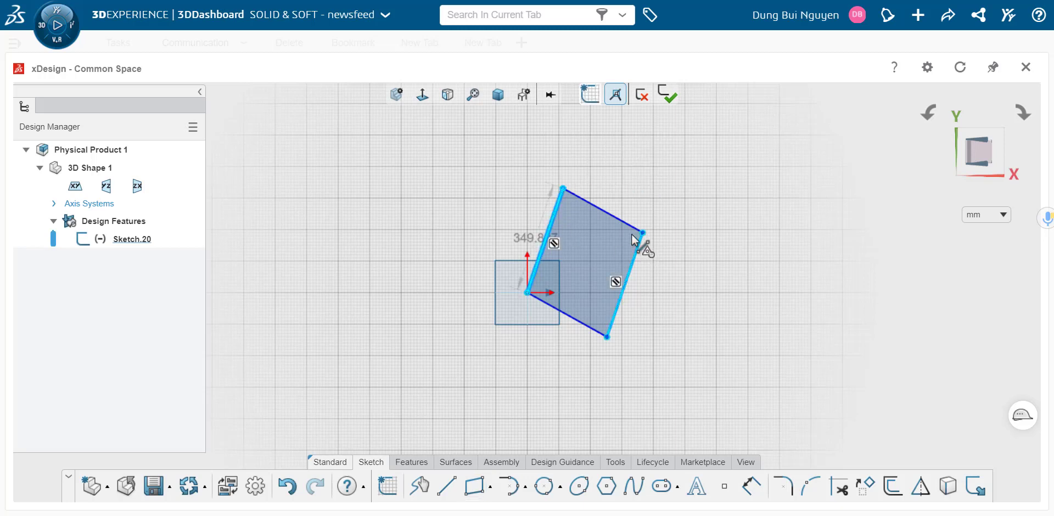
pyautogui.click(623, 222)
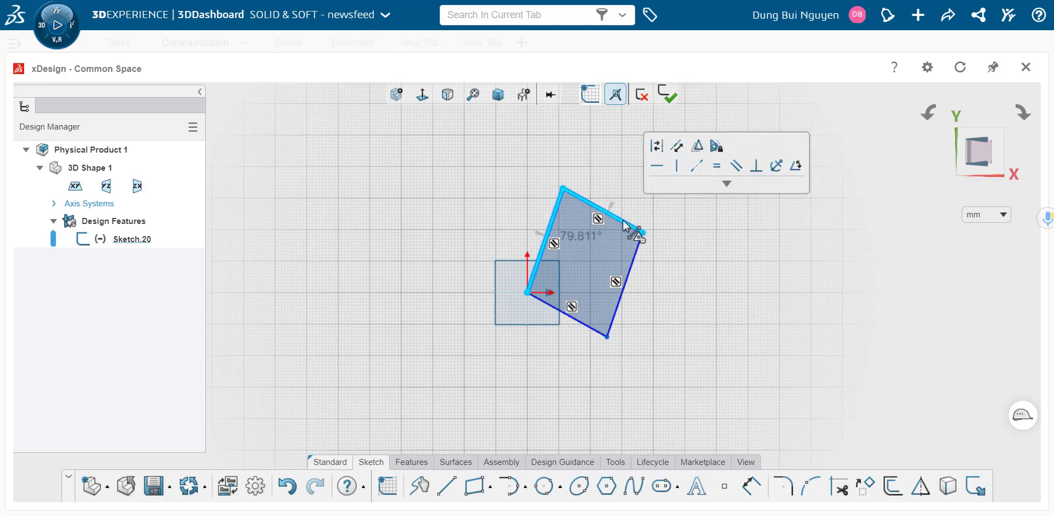
pyautogui.click(717, 166)
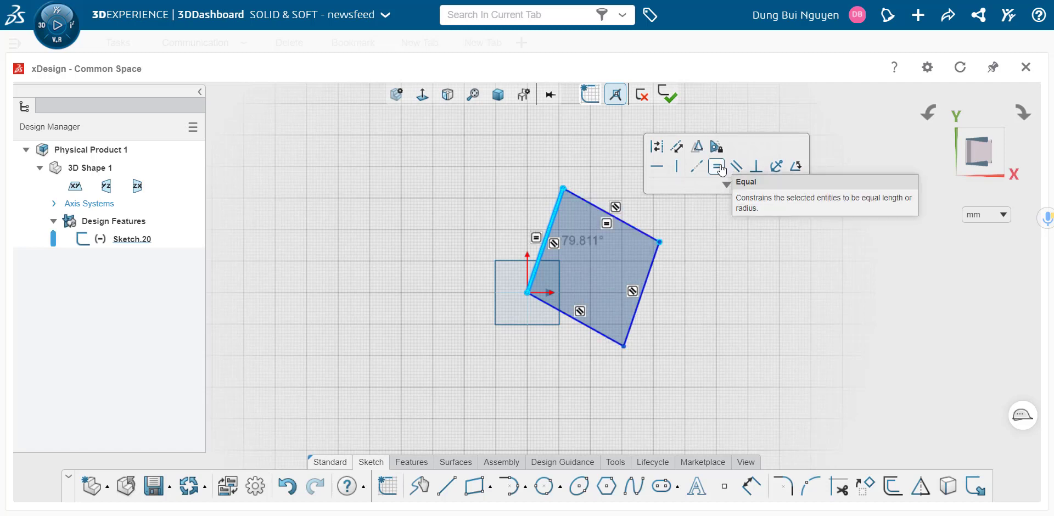
pyautogui.click(483, 199)
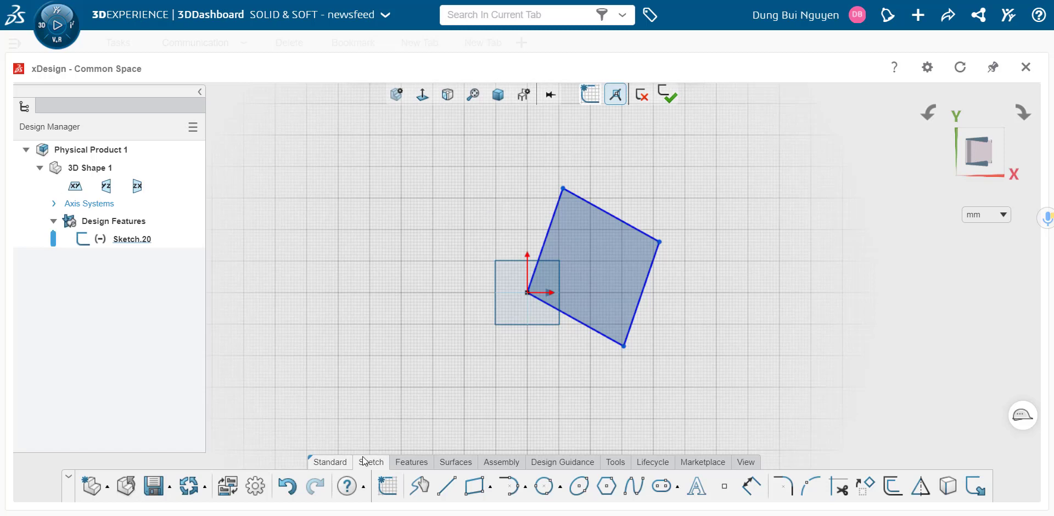
pyautogui.click(287, 487)
# Step: Undo past the sketch, then redo to restore the empty Sketch.20
pyautogui.click(289, 487)
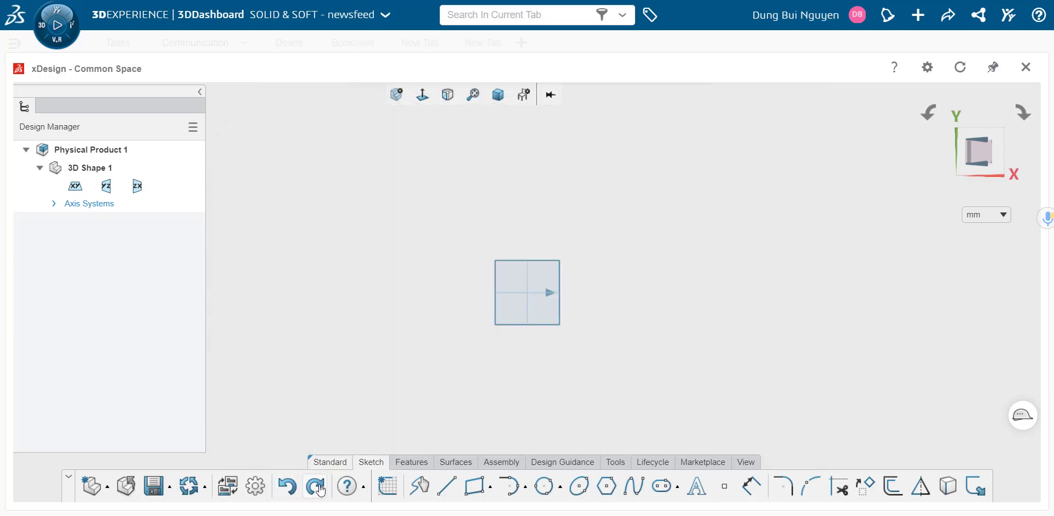
pyautogui.click(317, 487)
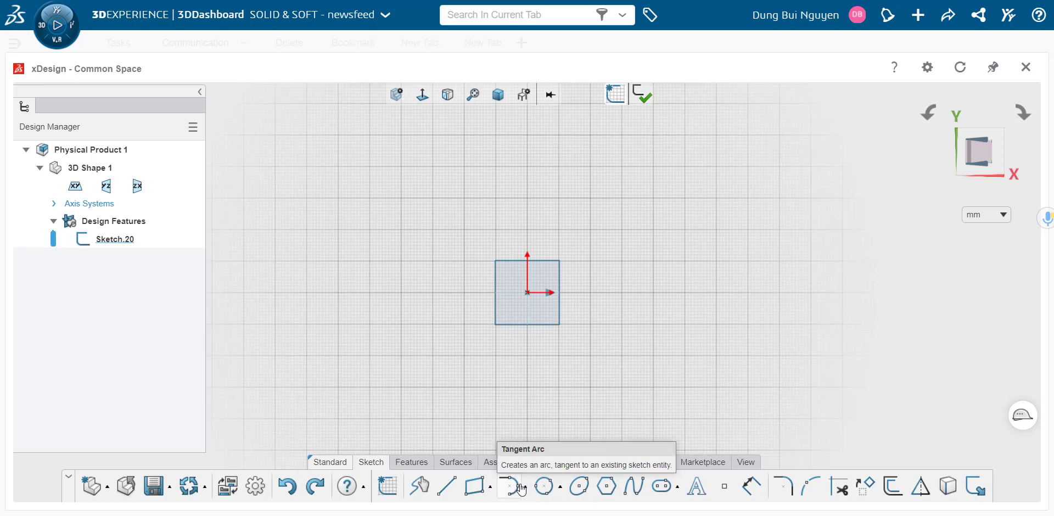
pyautogui.click(524, 487)
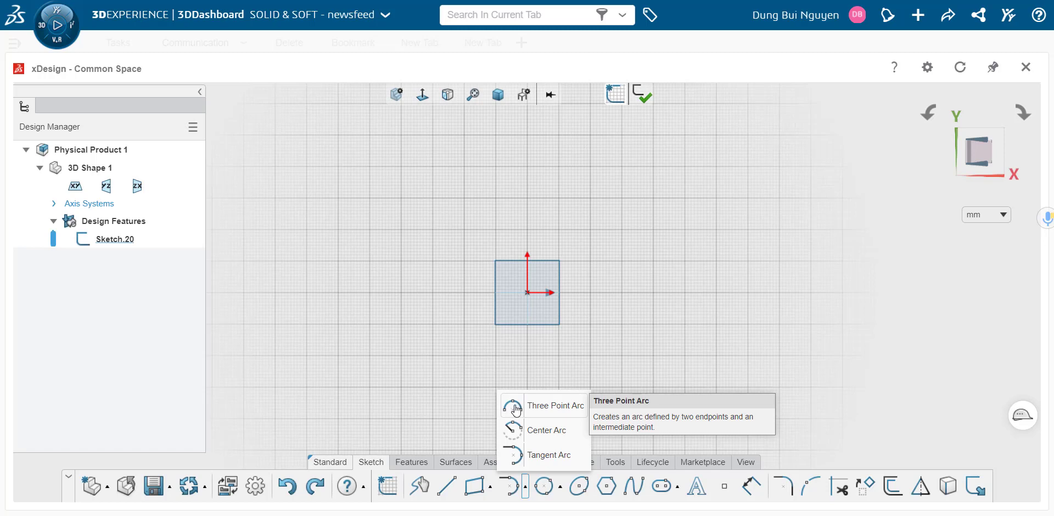
# Step: Draw a Three Point Arc left of the origin, bulging upward
pyautogui.click(516, 409)
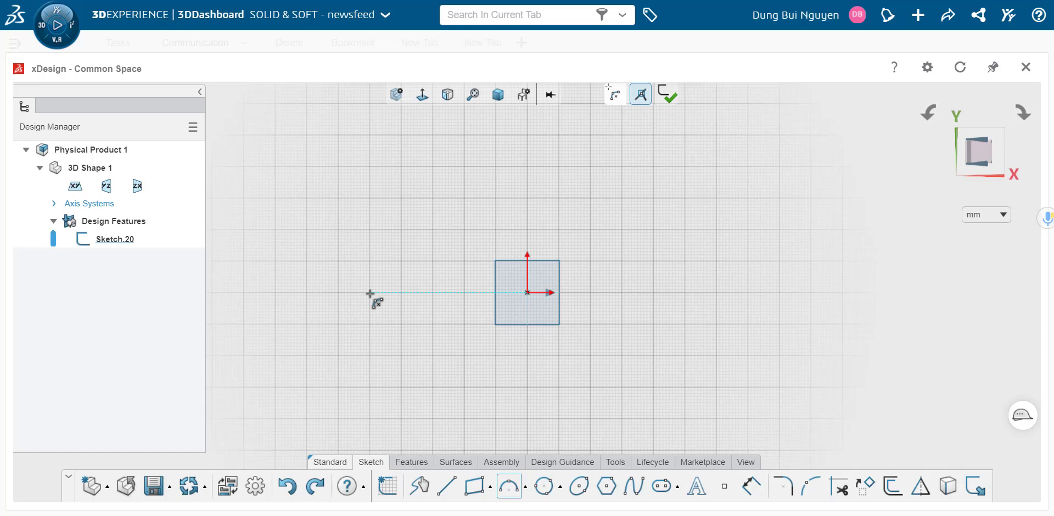
pyautogui.click(370, 293)
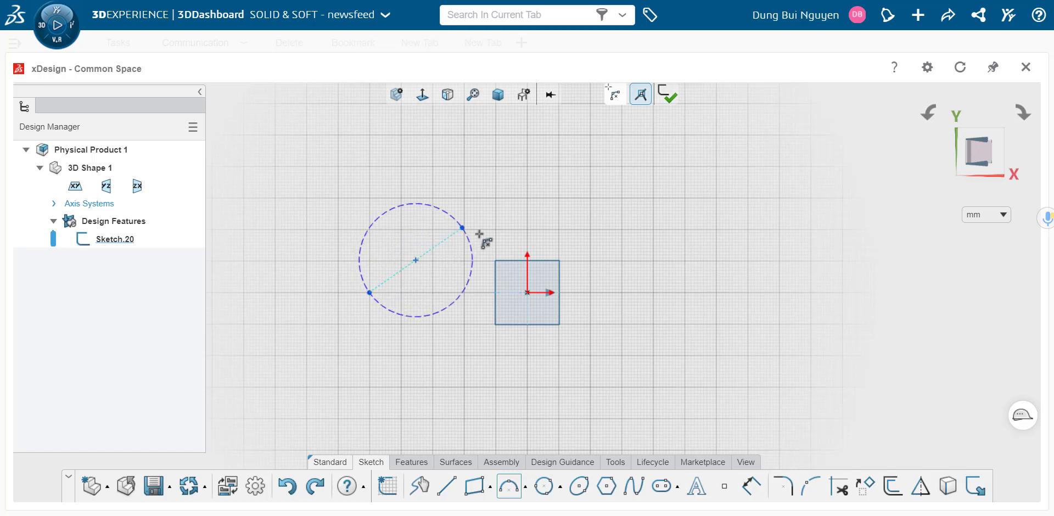
pyautogui.click(490, 293)
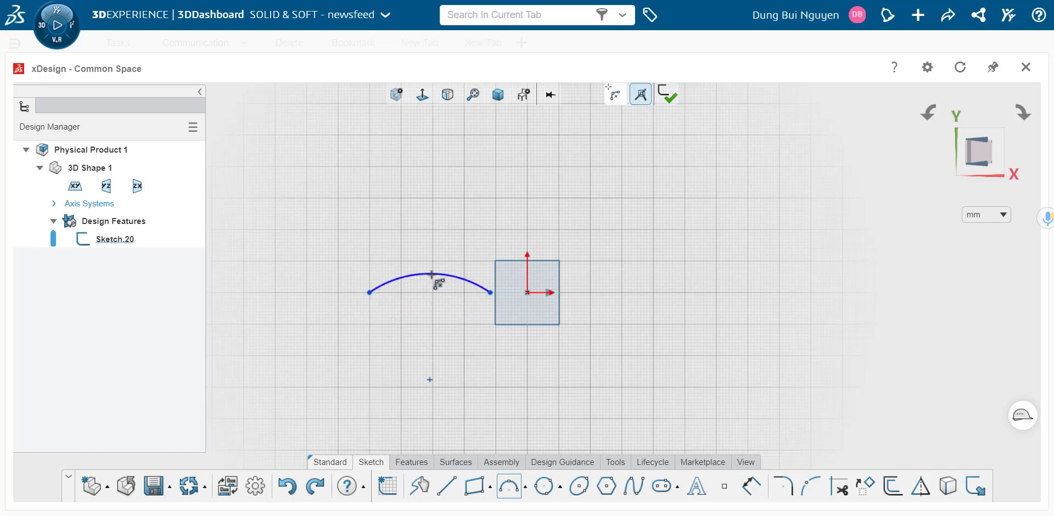
pyautogui.click(432, 274)
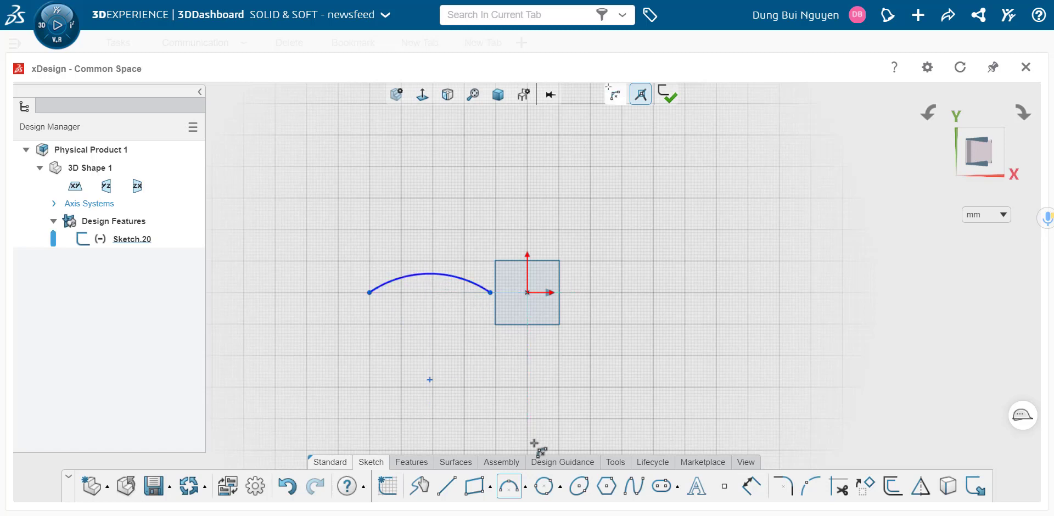
pyautogui.click(526, 487)
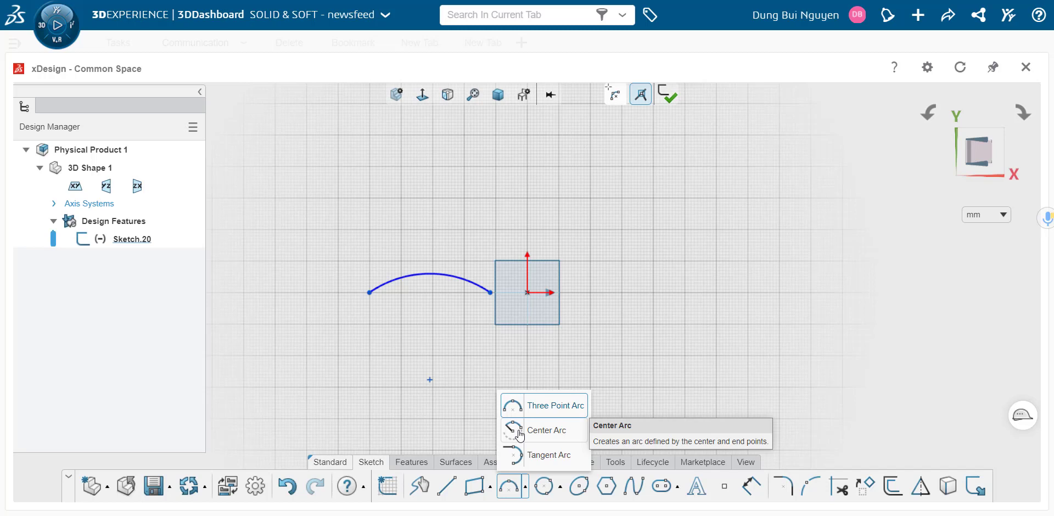
# Step: Draw a Center Arc on the origin, sweeping from upper left to lower right
pyautogui.click(520, 436)
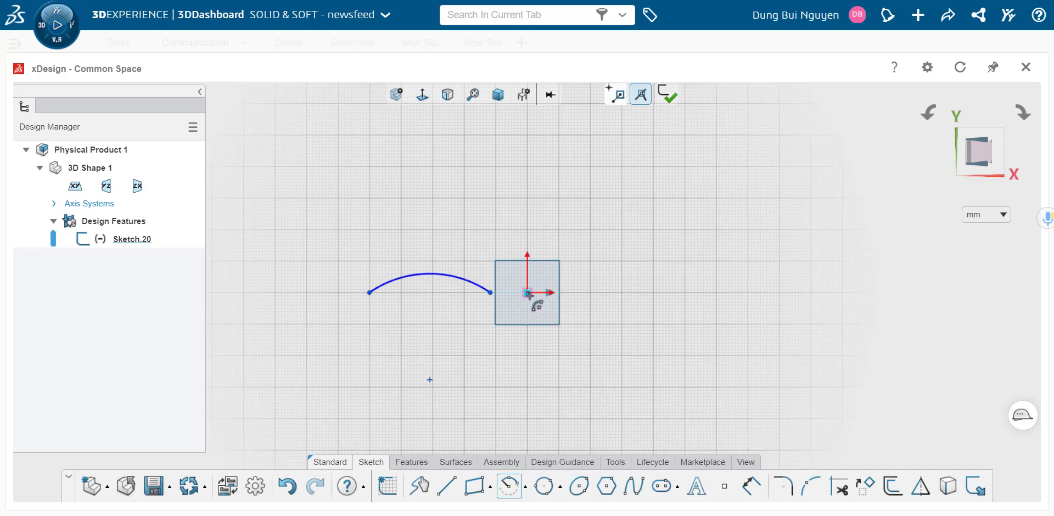
pyautogui.click(527, 293)
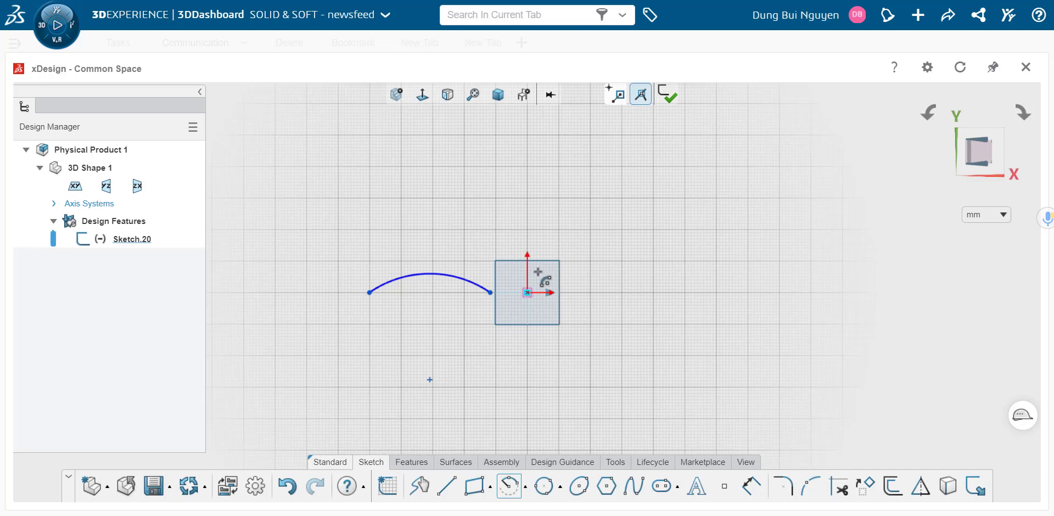
pyautogui.click(467, 197)
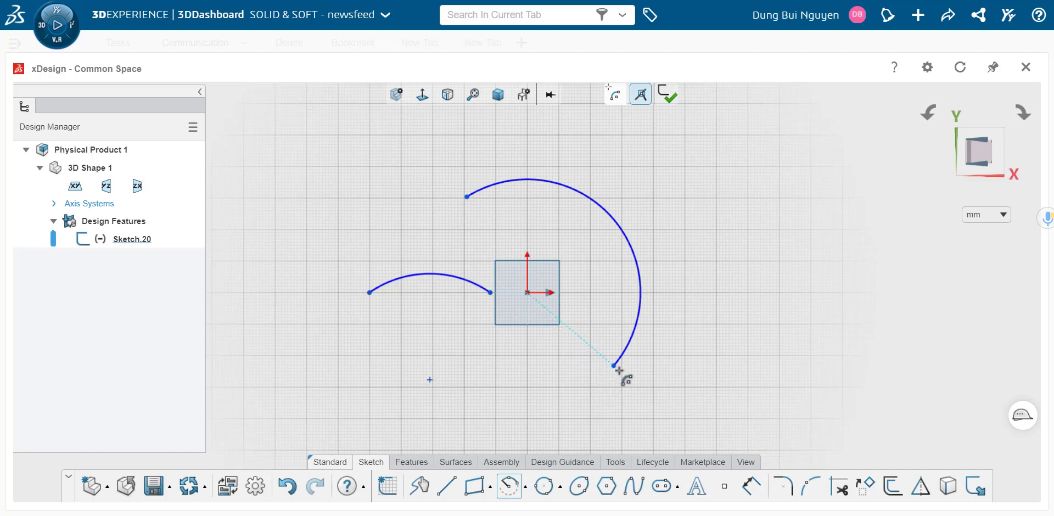
pyautogui.click(614, 366)
pyautogui.click(526, 490)
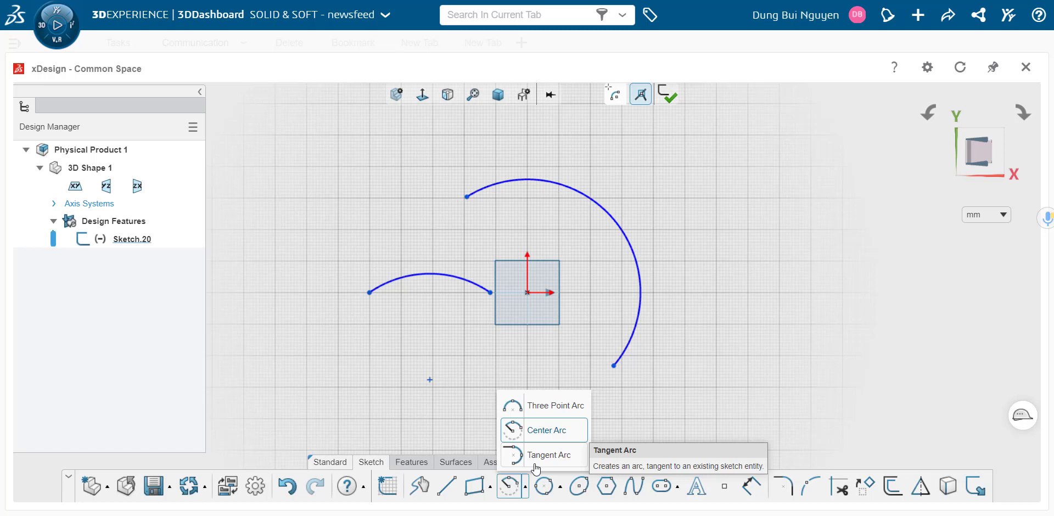
# Step: Undo both arcs and draw a horizontal line rightward from the origin
pyautogui.click(284, 488)
pyautogui.click(284, 487)
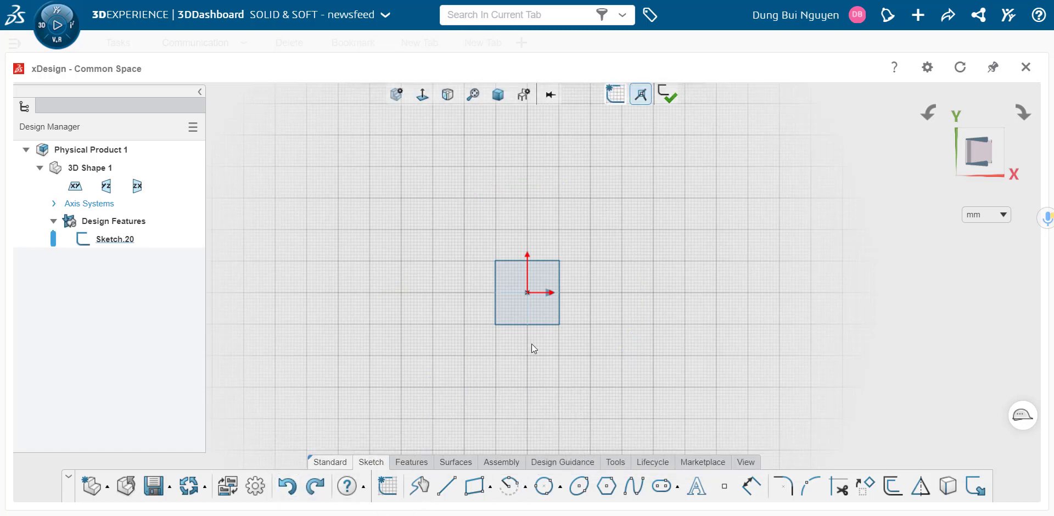
pyautogui.click(446, 485)
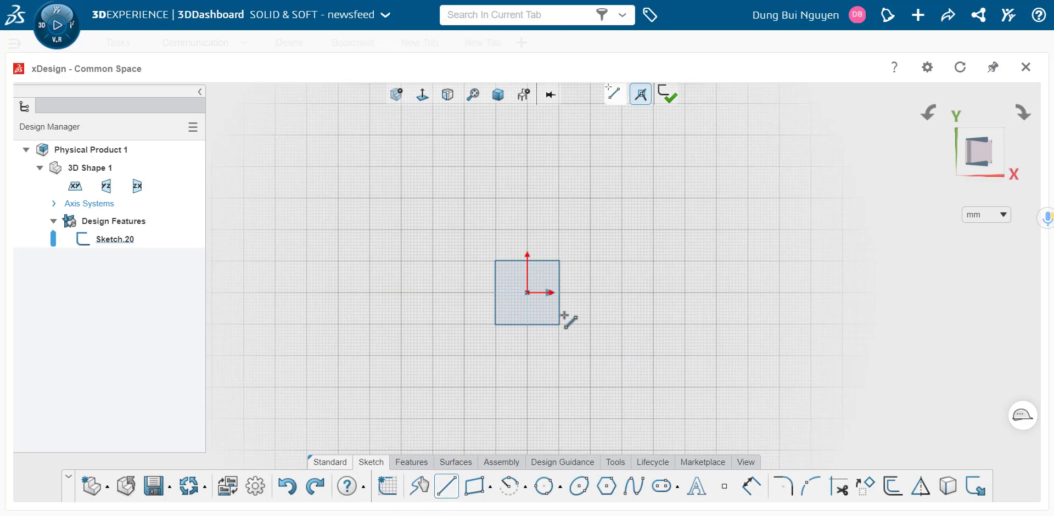
pyautogui.click(530, 293)
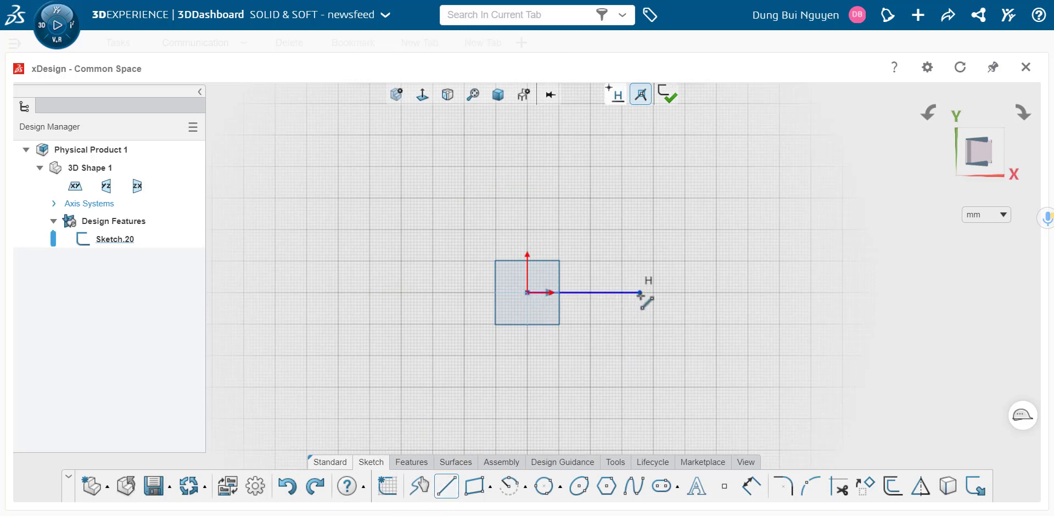
pyautogui.click(640, 293)
# Step: Draw a tangent arc down from the line's end, then undo the arc and the horizontal line
pyautogui.press('Escape')
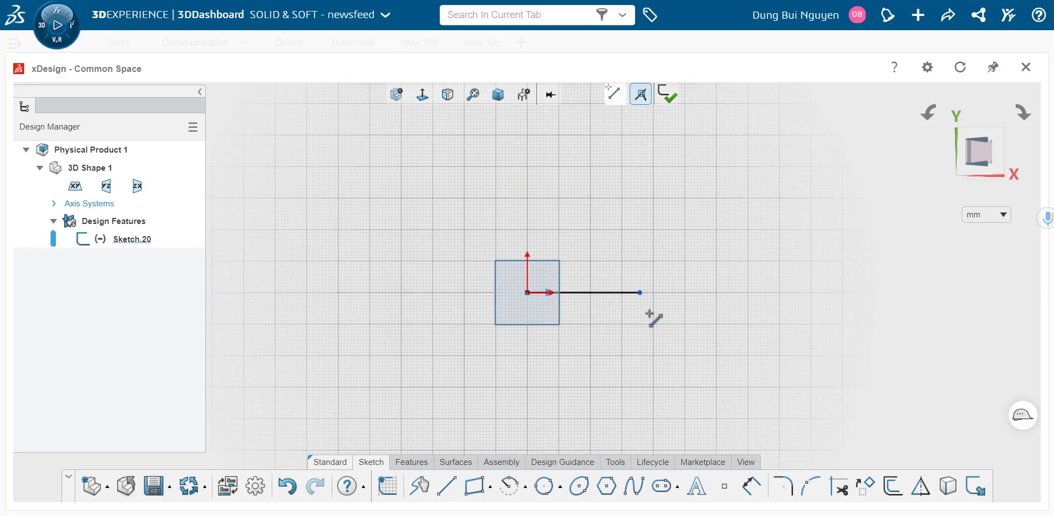
pyautogui.press('Escape')
pyautogui.click(525, 488)
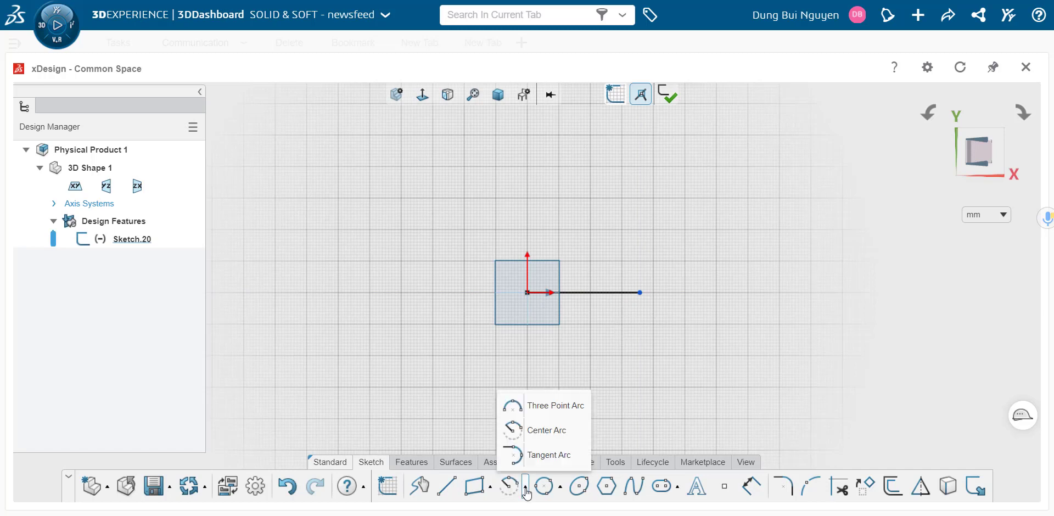
pyautogui.click(534, 456)
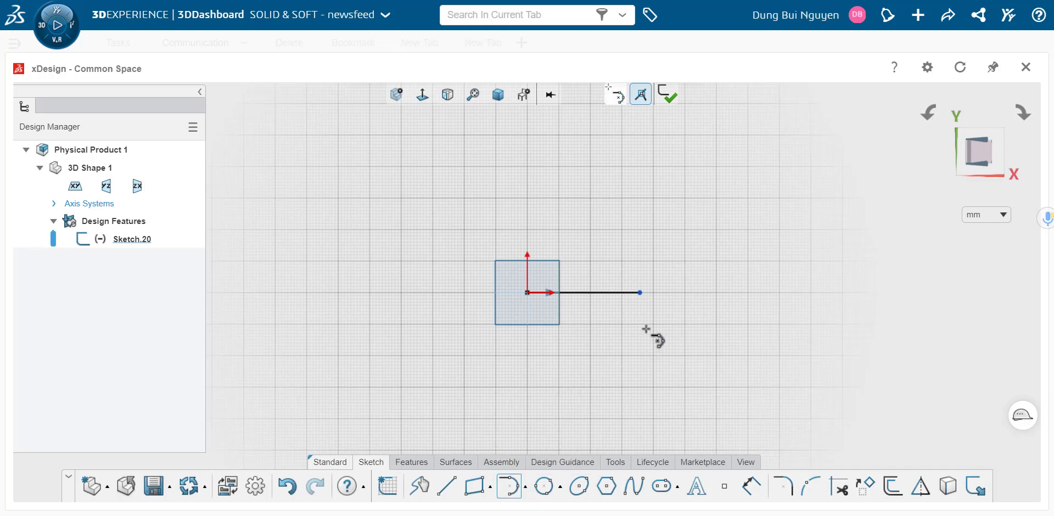
pyautogui.click(640, 292)
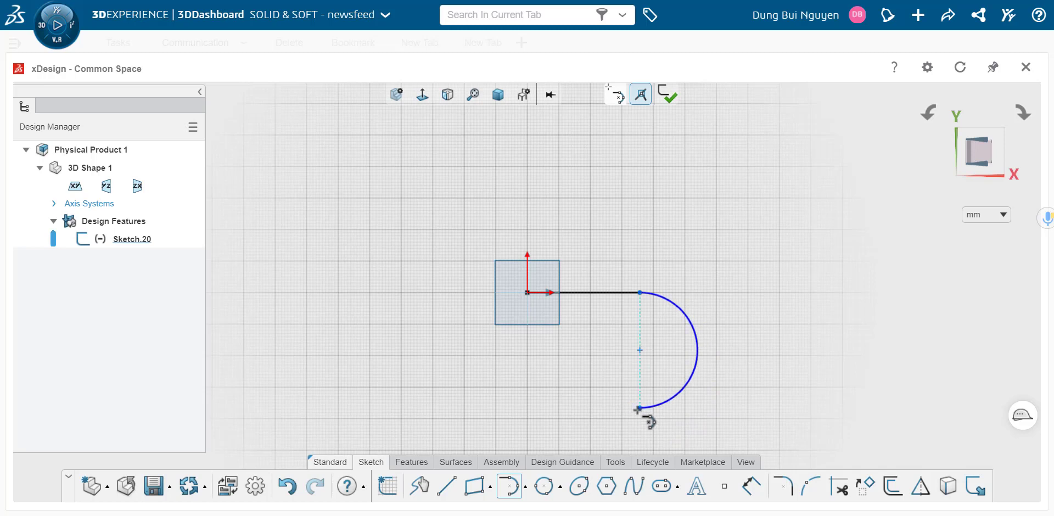
pyautogui.click(638, 408)
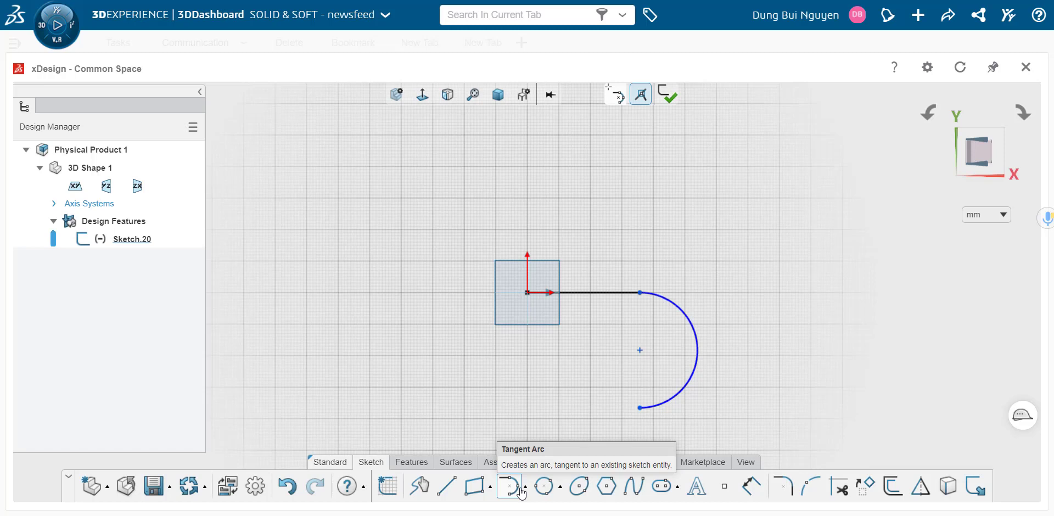
pyautogui.click(284, 487)
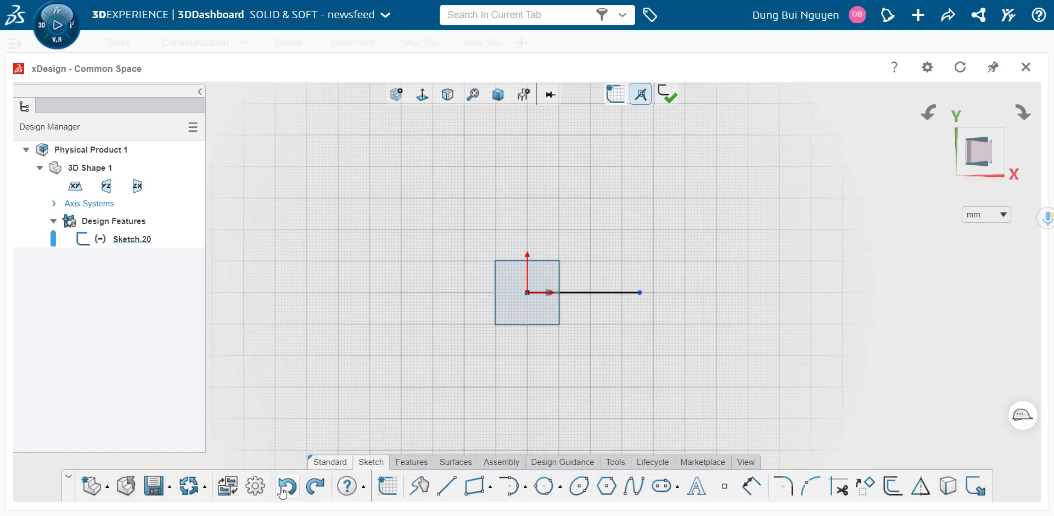
pyautogui.click(282, 491)
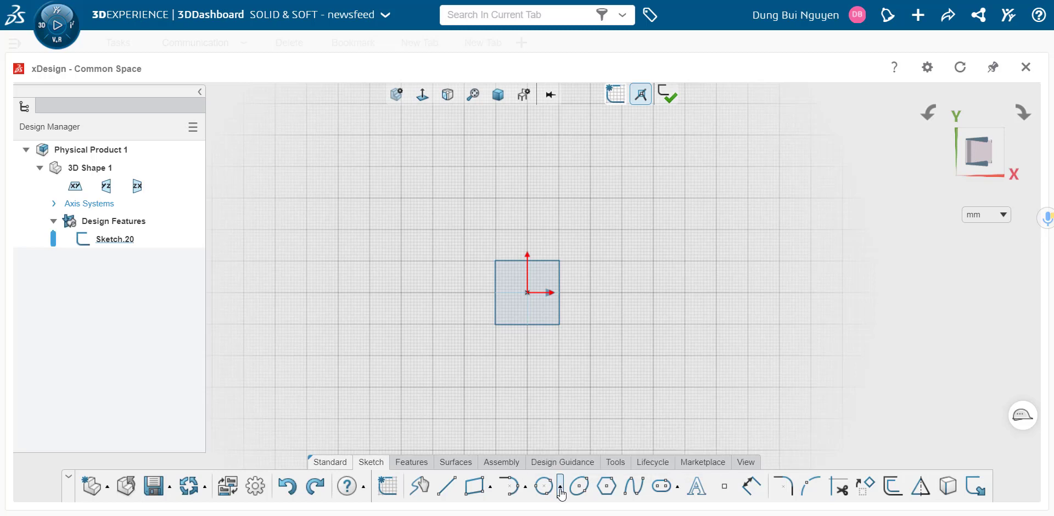
# Step: Draw a large centre circle on the sketch origin
pyautogui.click(560, 486)
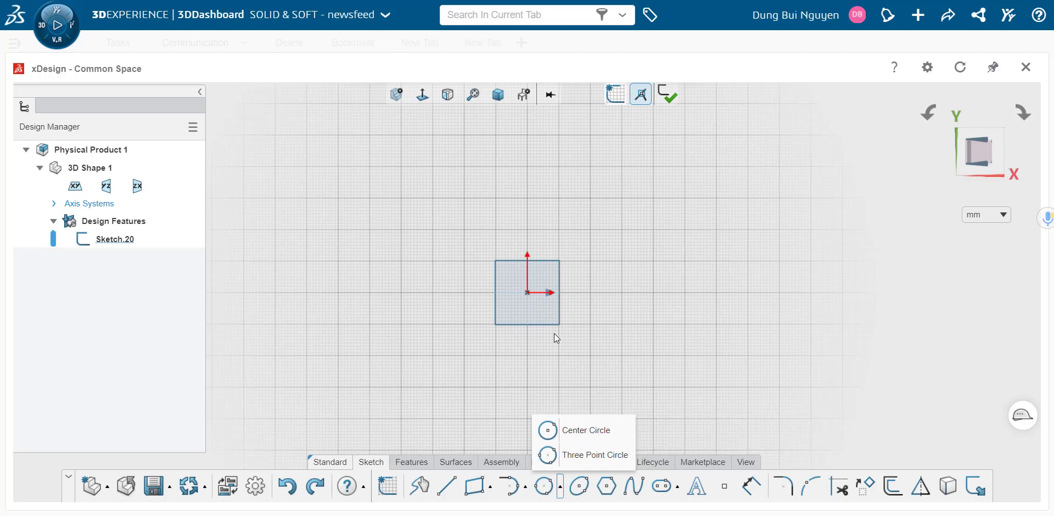
pyautogui.click(573, 436)
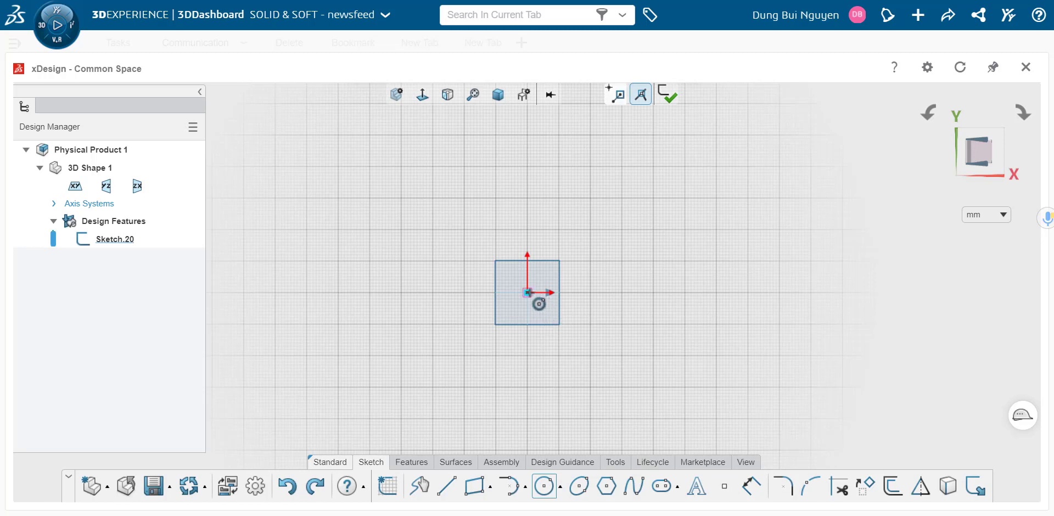
pyautogui.click(527, 292)
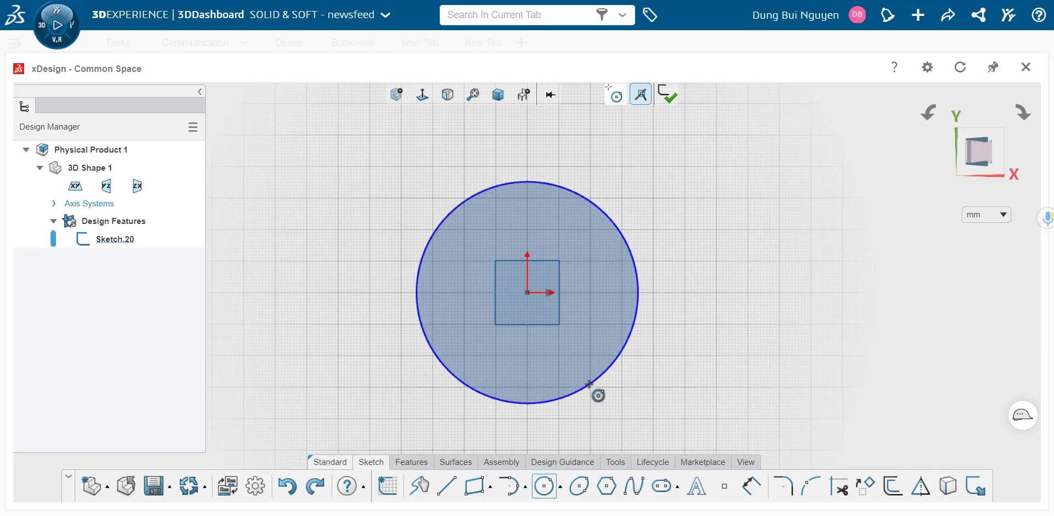
pyautogui.click(593, 387)
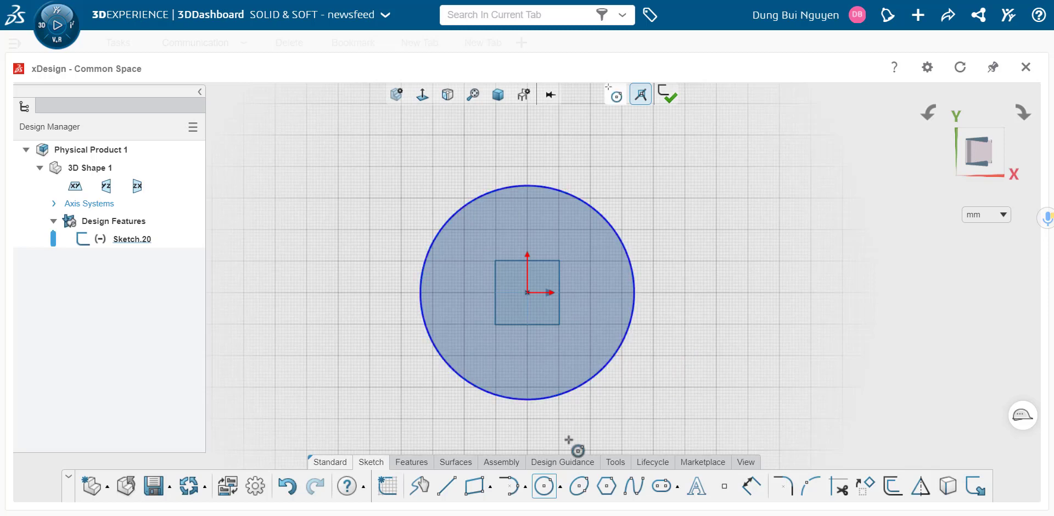
# Step: Add a three-point circle to the right of the large circle
pyautogui.click(561, 487)
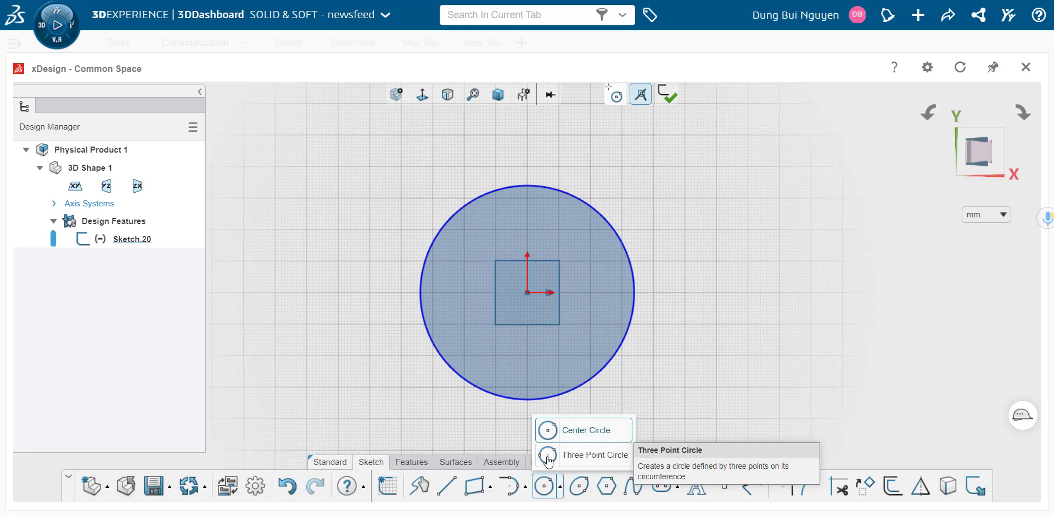
pyautogui.click(548, 457)
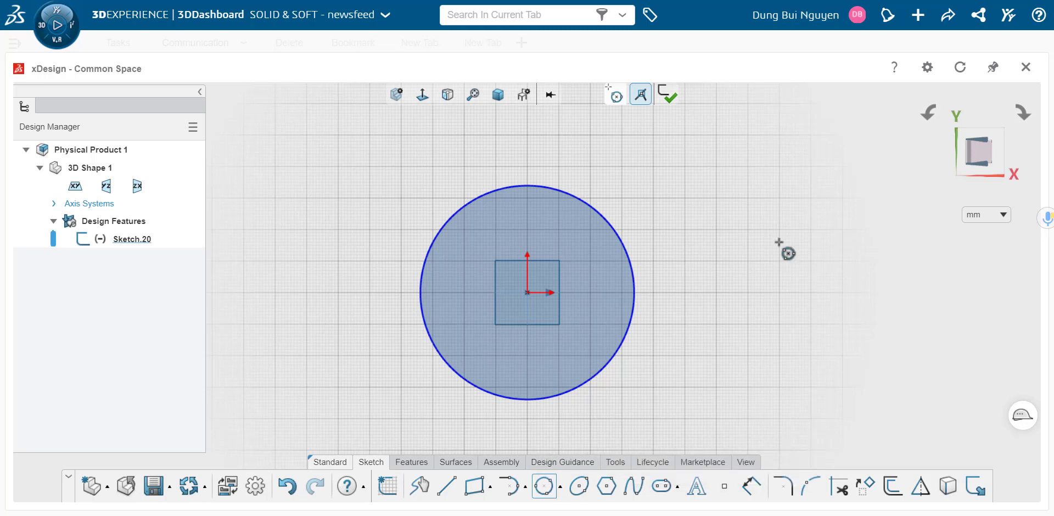
pyautogui.click(729, 207)
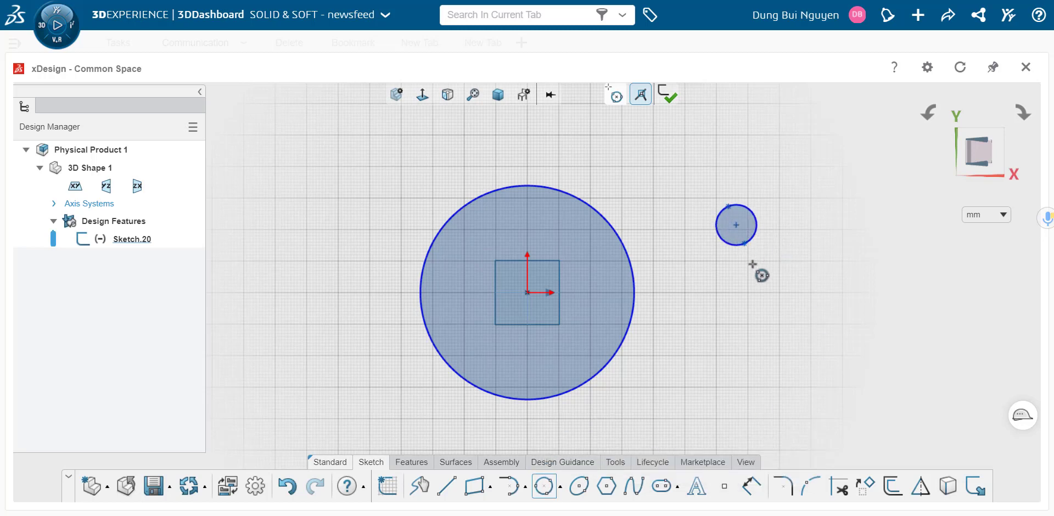
pyautogui.click(788, 252)
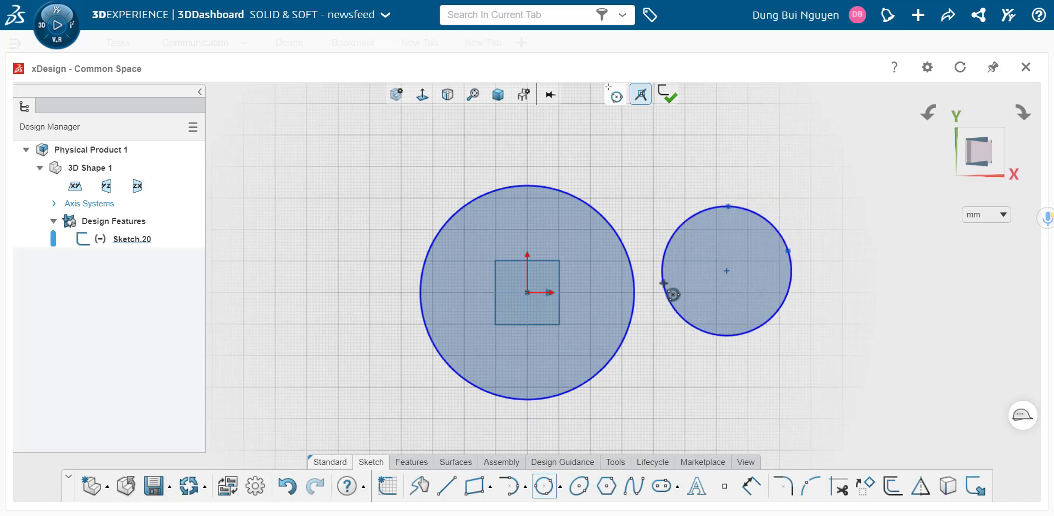
pyautogui.click(663, 282)
pyautogui.press('Escape')
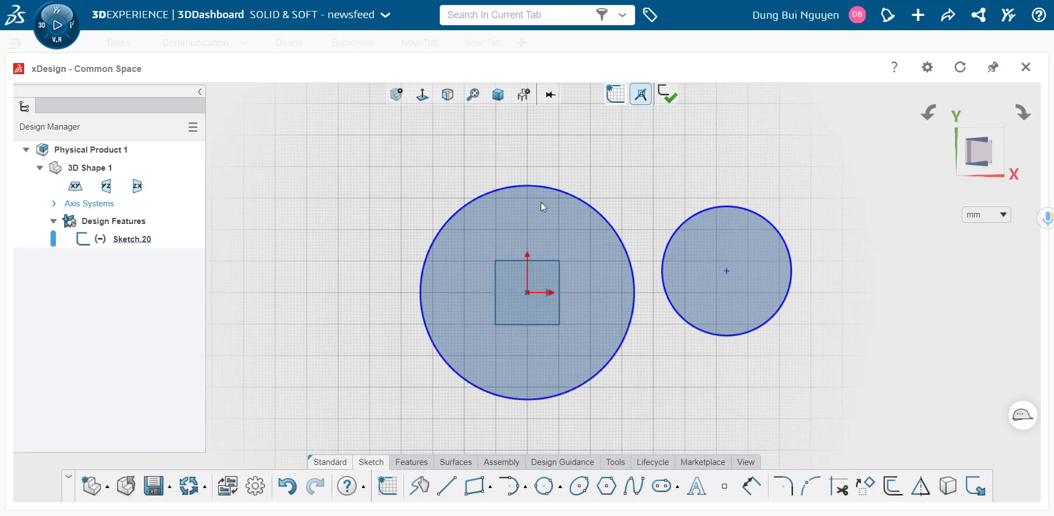
# Step: Dimension the large circle's diameter as 600
pyautogui.click(751, 486)
pyautogui.click(429, 268)
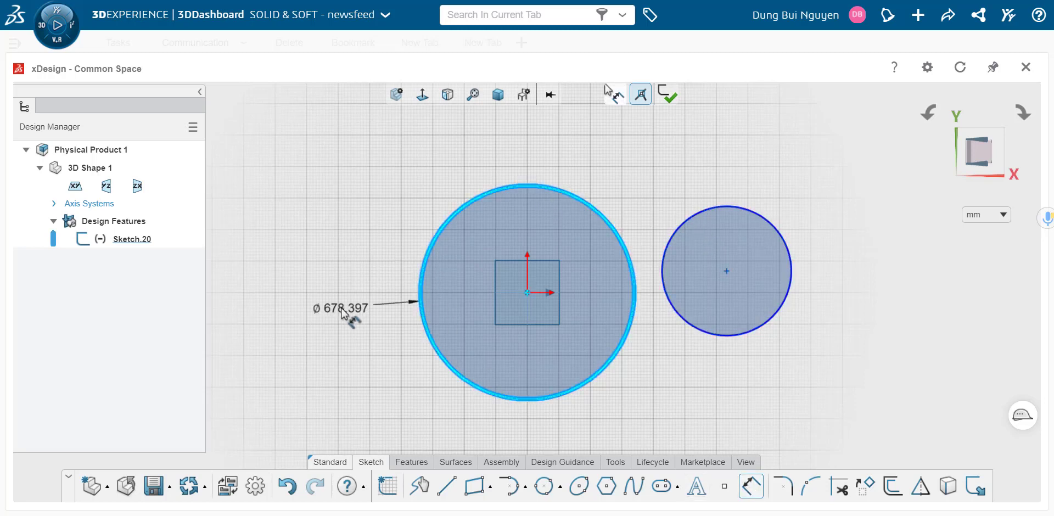
pyautogui.click(343, 308)
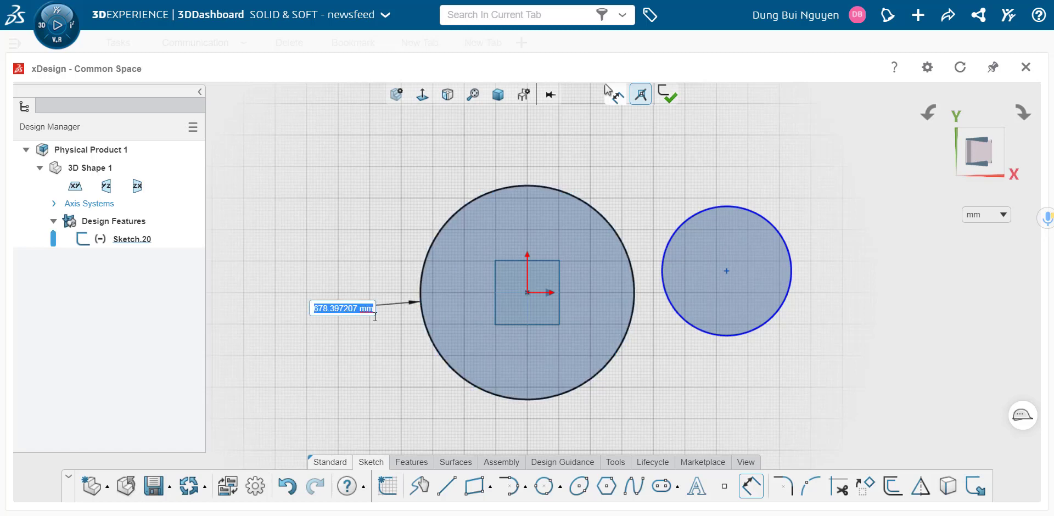
pyautogui.write('6')
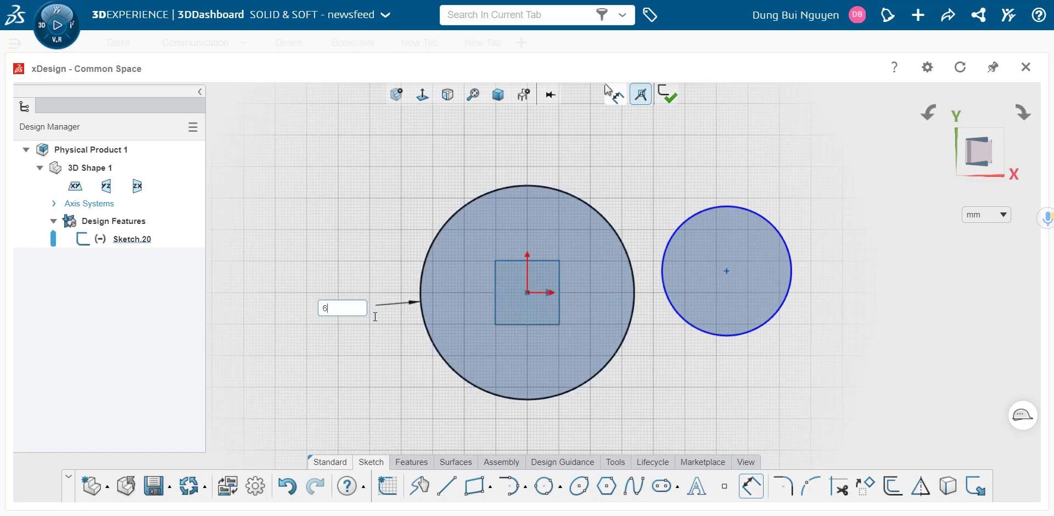
pyautogui.write('00')
pyautogui.press('Return')
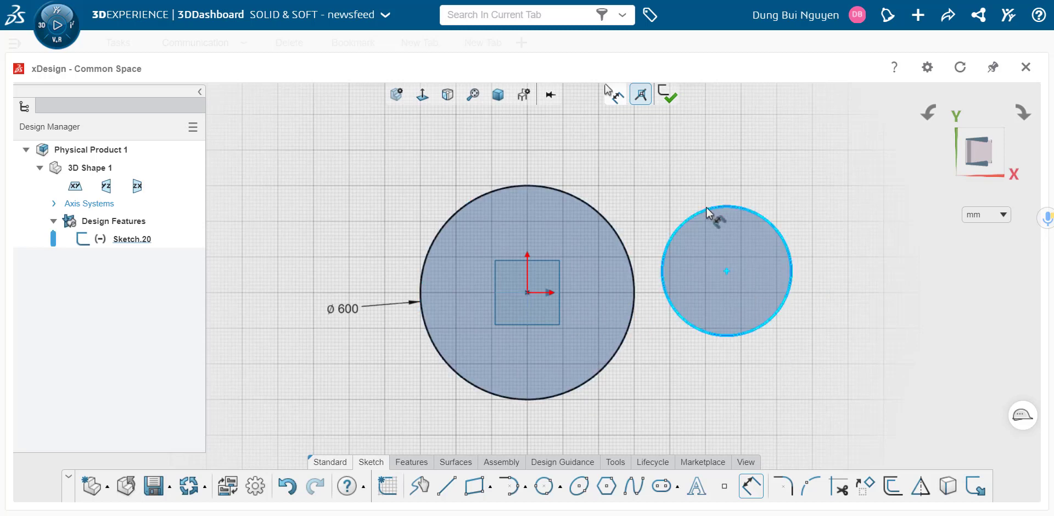
# Step: Dimension the right-hand circle's diameter as 350
pyautogui.click(753, 209)
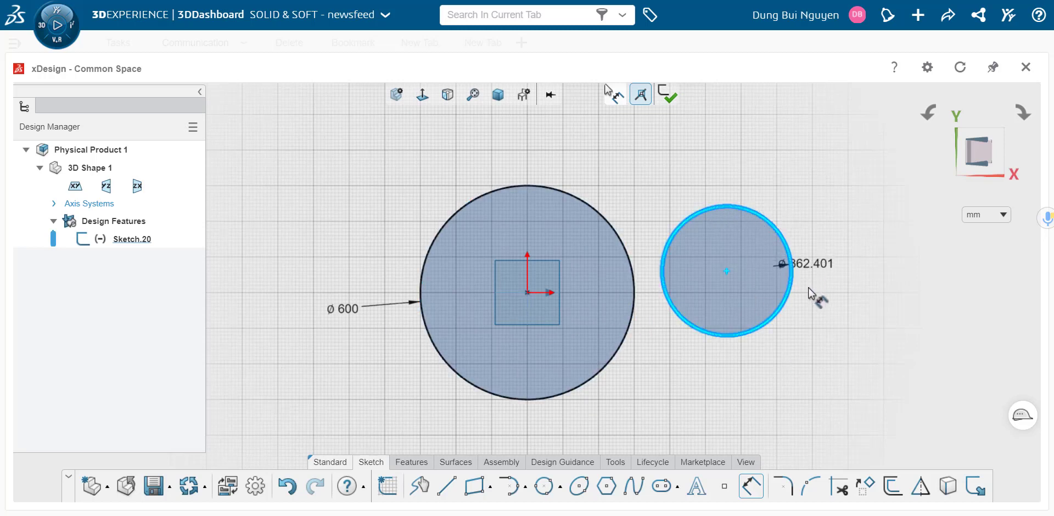
pyautogui.click(836, 288)
pyautogui.write('350')
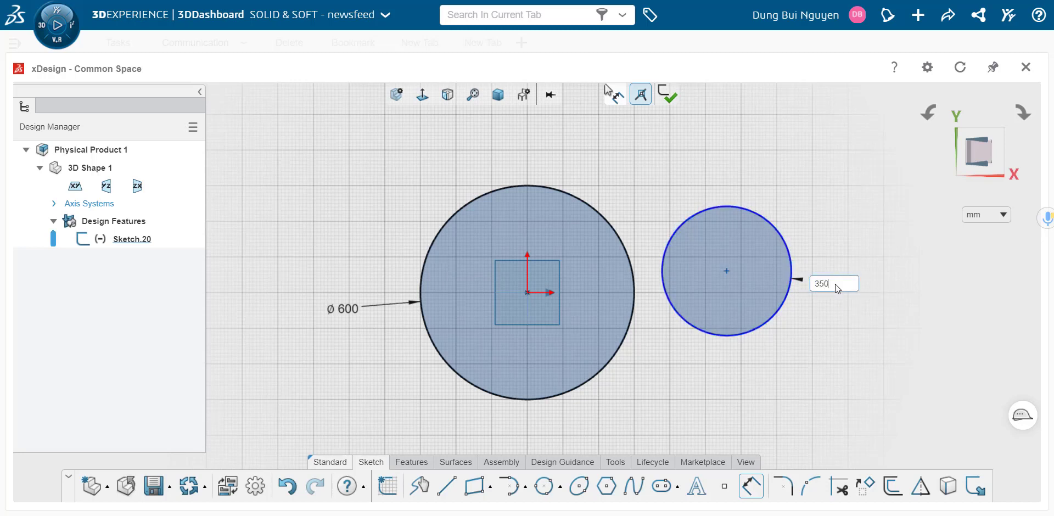
pyautogui.press('Return')
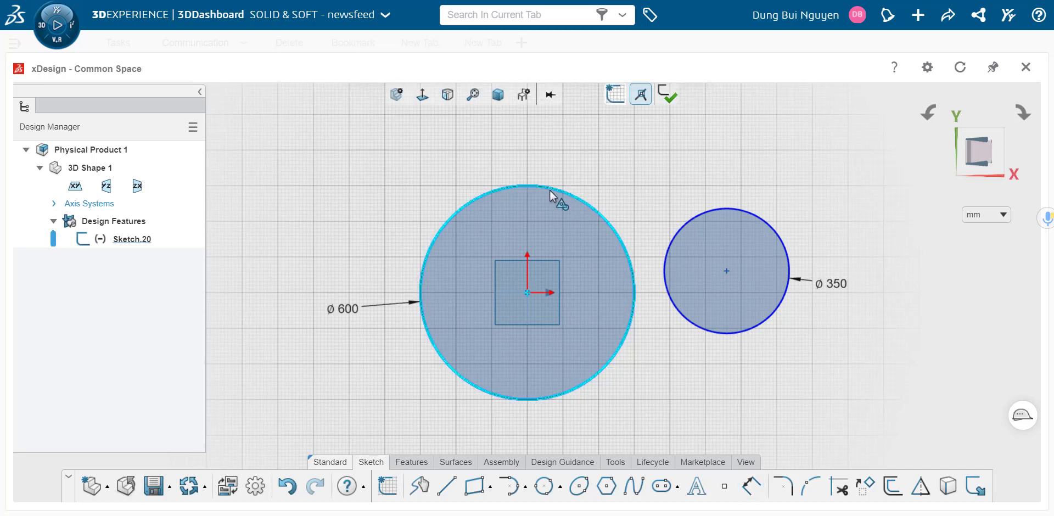
pyautogui.click(723, 219)
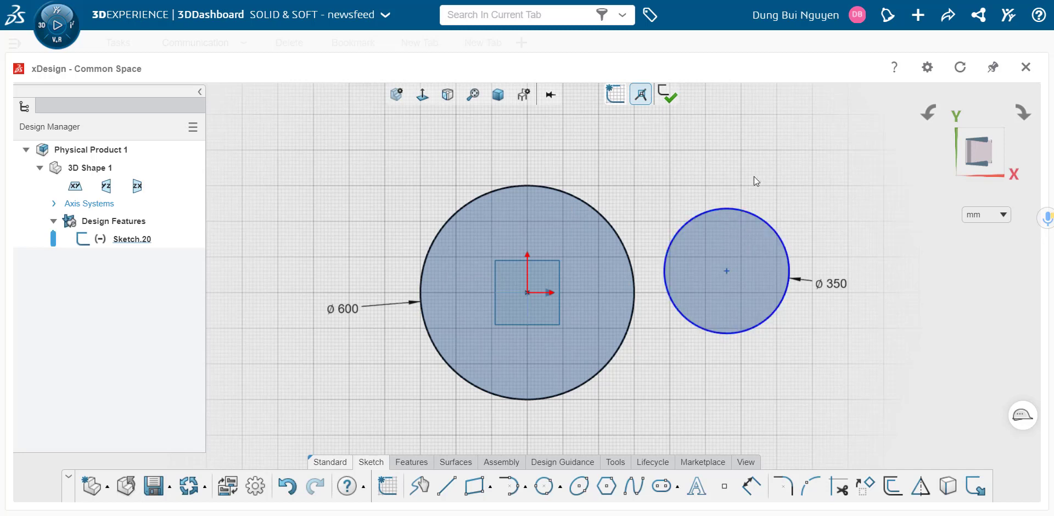
pyautogui.press('Escape')
# Step: Make the ø350 circle tangent to the ø600 circle
pyautogui.moveTo(724, 271); pyautogui.dragTo(710, 268)
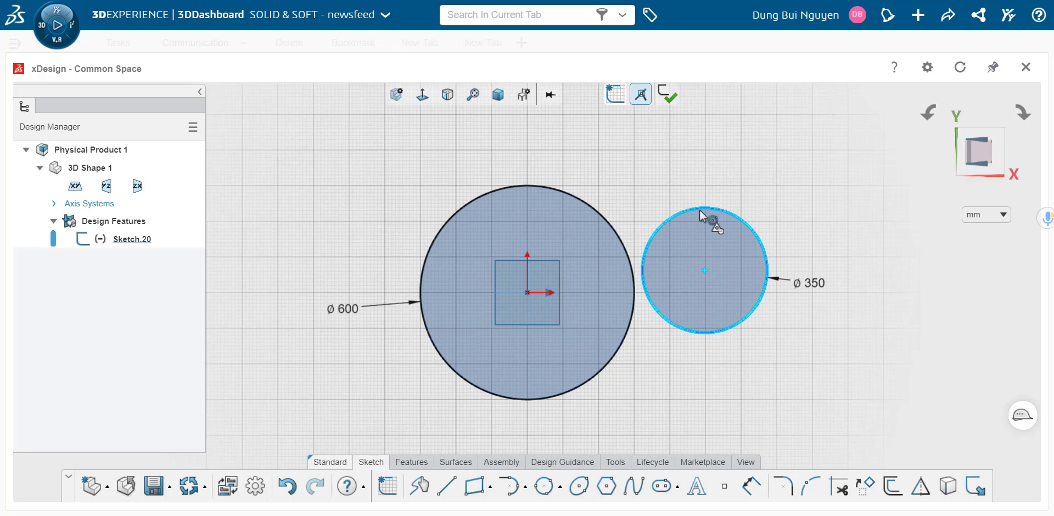
pyautogui.click(699, 210)
pyautogui.click(596, 217)
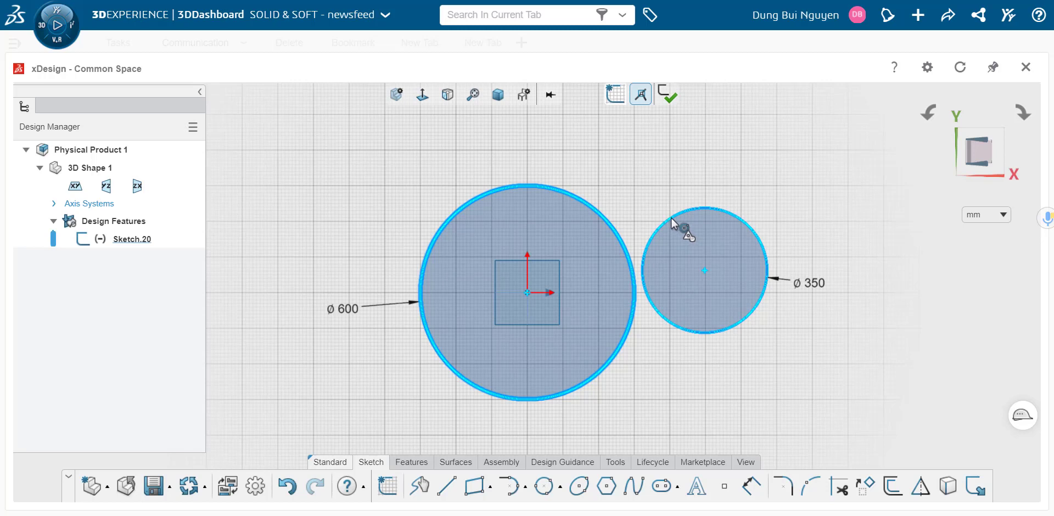
pyautogui.click(670, 219)
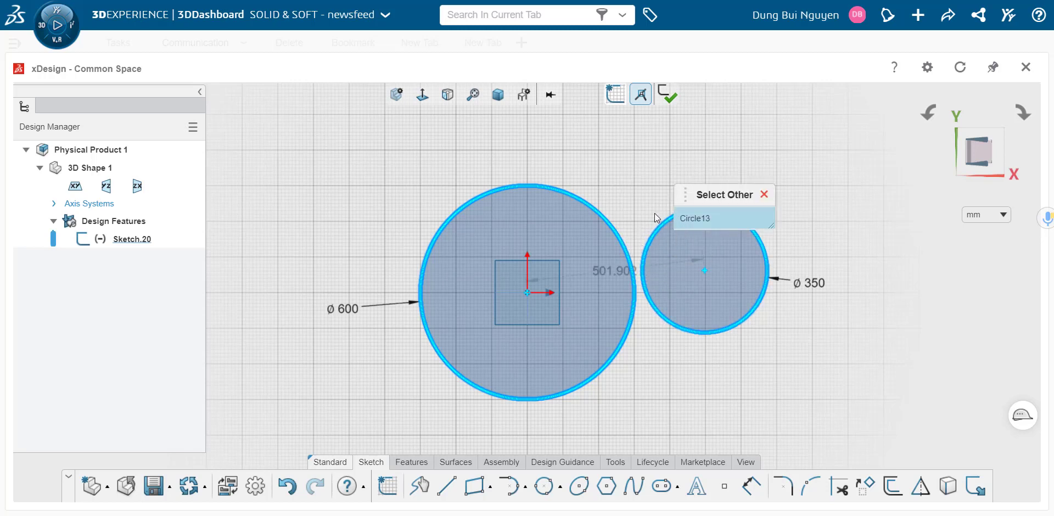
pyautogui.click(622, 247)
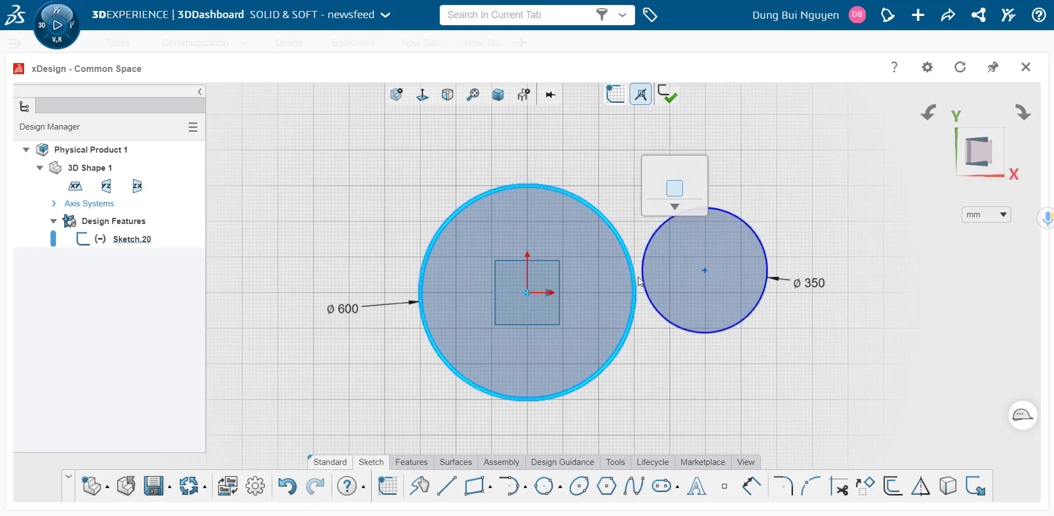
pyautogui.click(649, 236)
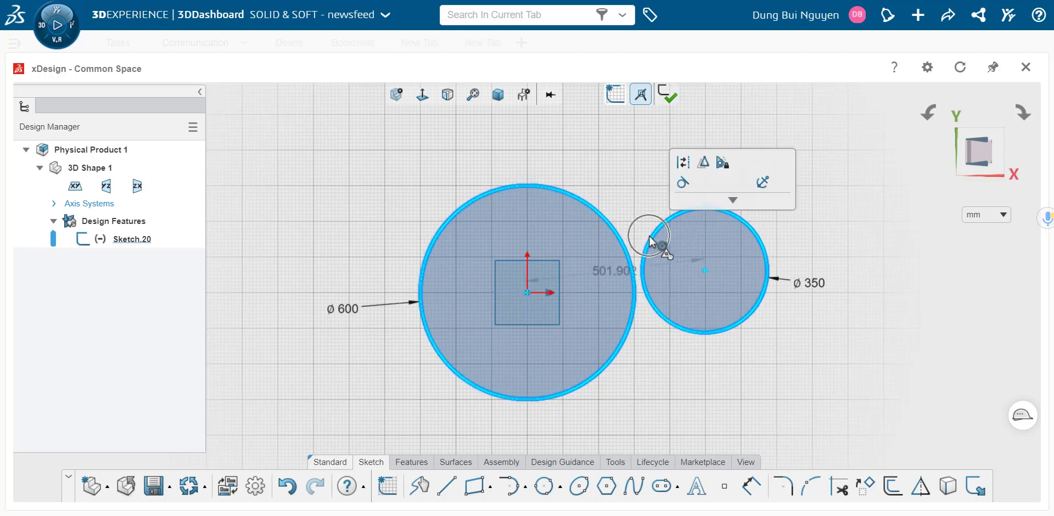
pyautogui.click(681, 183)
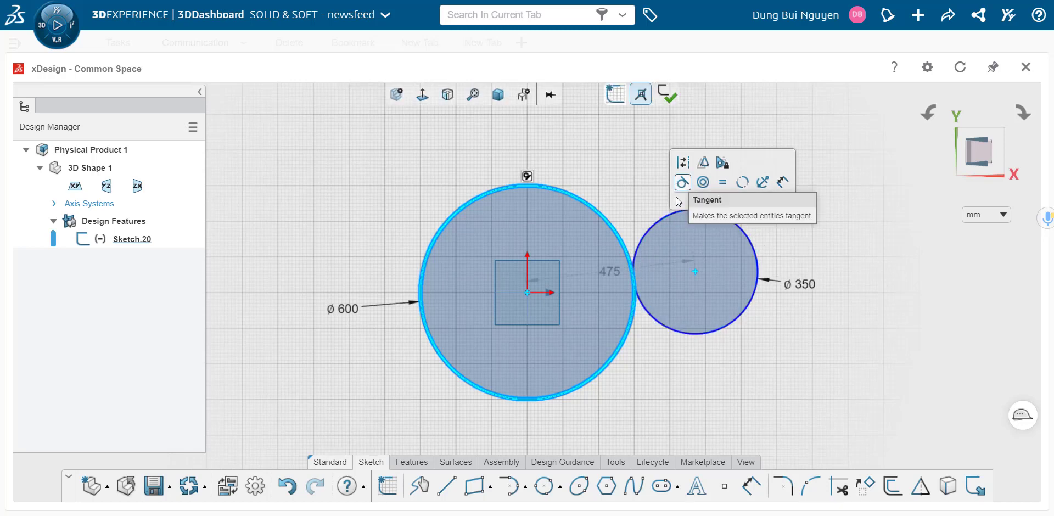
# Step: Slide the tangent ø350 circle around to the large circle's upper right
pyautogui.click(500, 273)
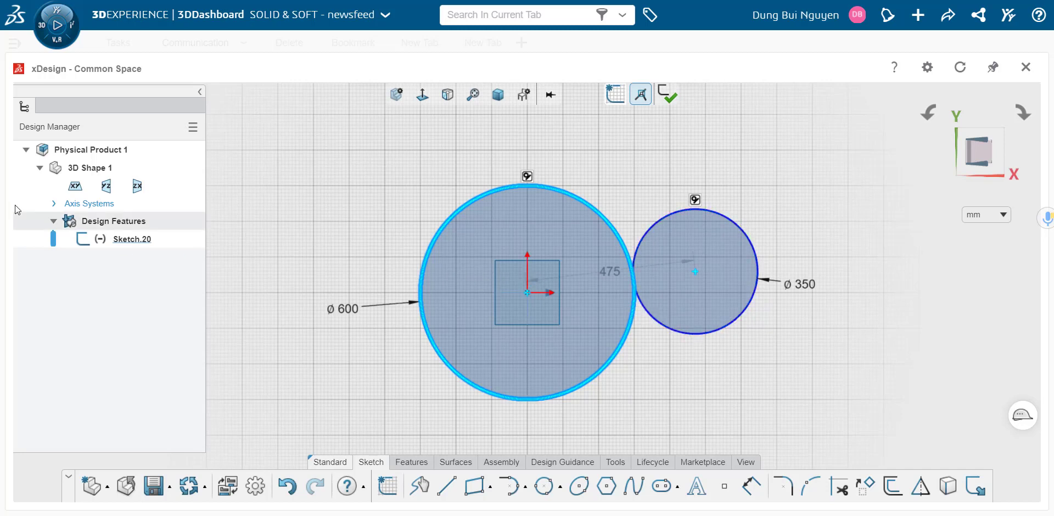
pyautogui.click(693, 273)
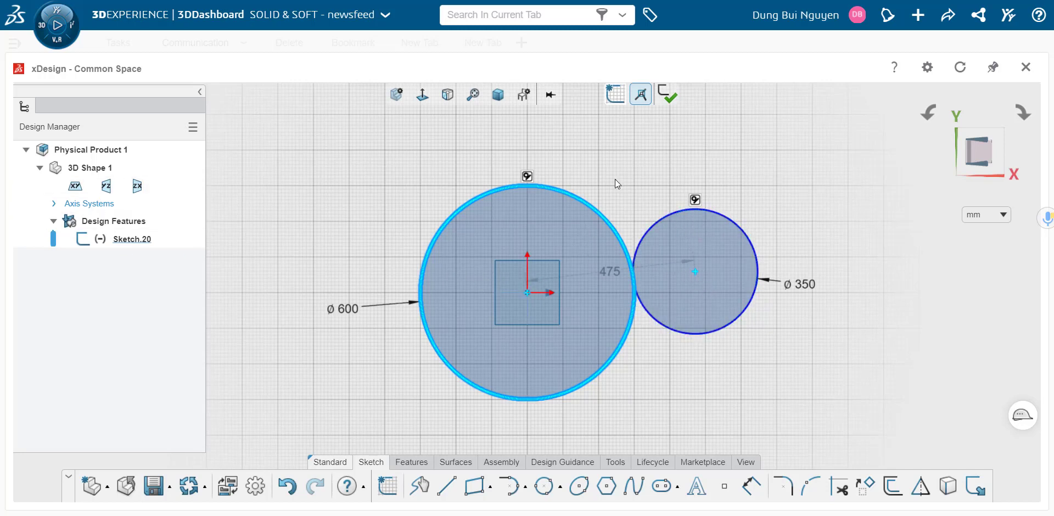
pyautogui.click(658, 217)
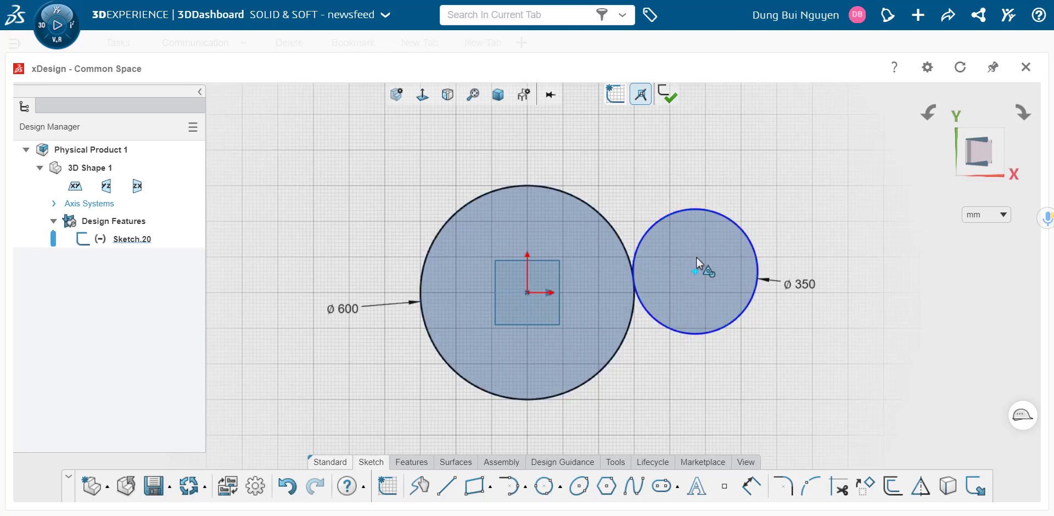
pyautogui.moveTo(685, 189)
pyautogui.mouseDown()
pyautogui.moveTo(344, 242)
pyautogui.moveTo(558, 156)
pyautogui.moveTo(857, 218)
pyautogui.moveTo(829, 44)
pyautogui.moveTo(821, 114)
pyautogui.moveTo(832, 173)
pyautogui.mouseUp()
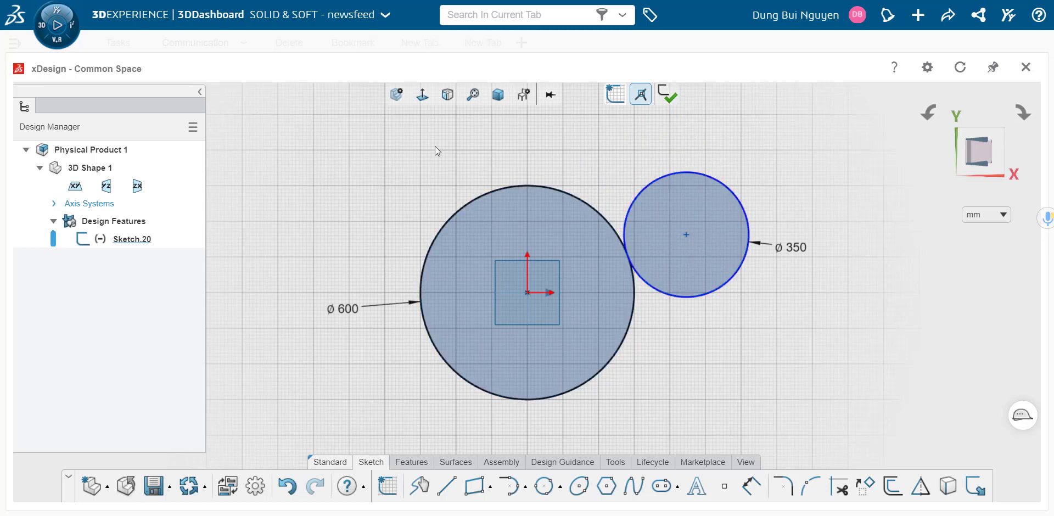
# Step: Draw two lines from the origin: one to the ø350 circle's centre, one toward the lower right
pyautogui.click(446, 485)
pyautogui.click(528, 292)
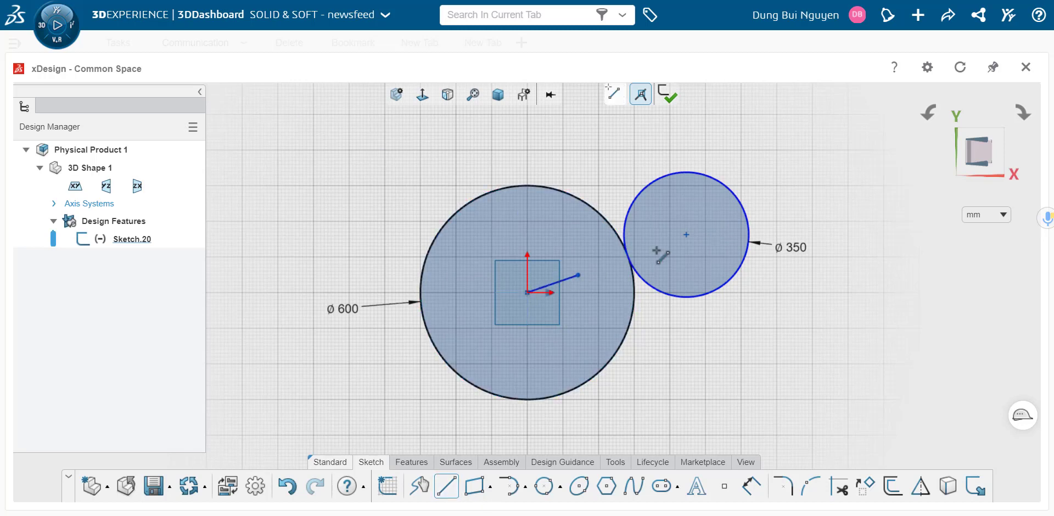
pyautogui.click(686, 235)
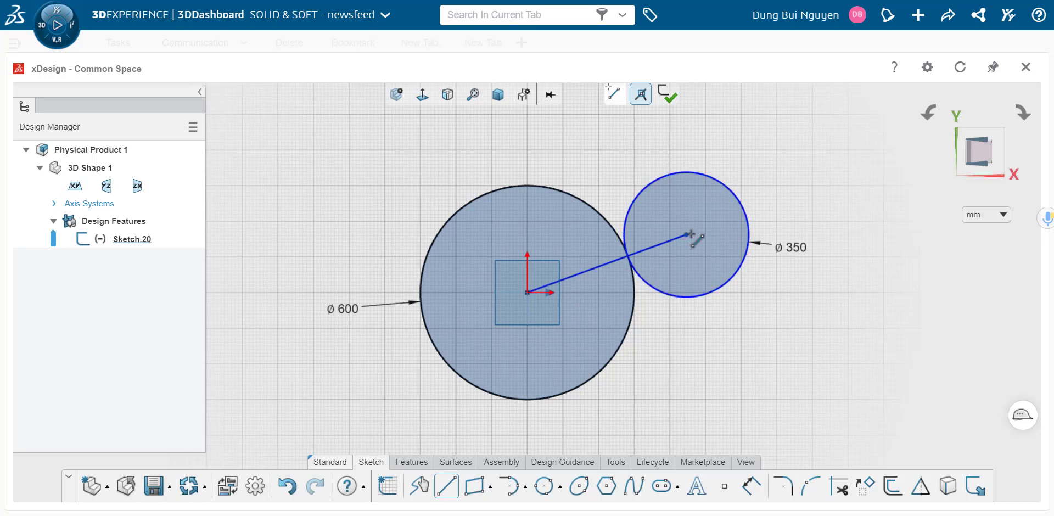
pyautogui.press('Escape')
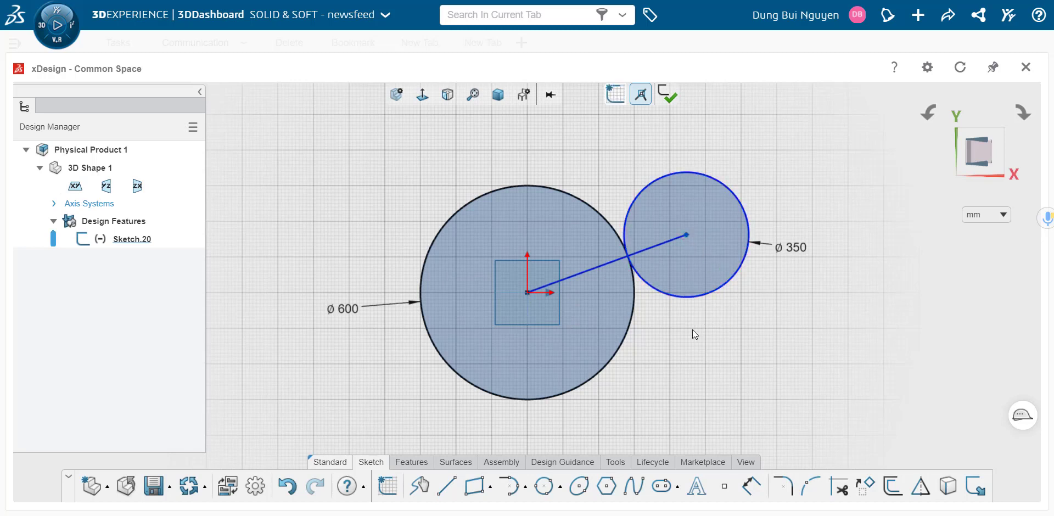
pyautogui.click(446, 486)
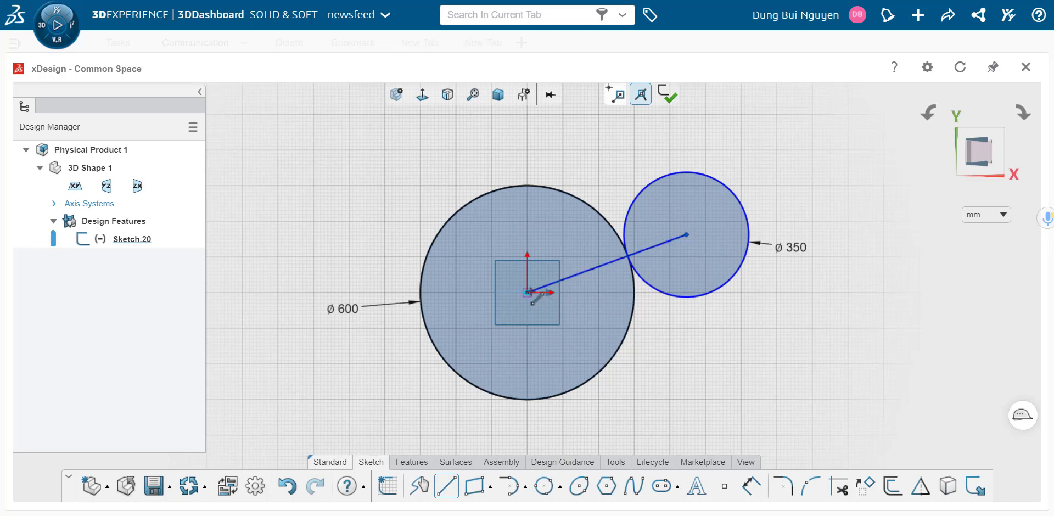
pyautogui.click(526, 292)
pyautogui.click(717, 339)
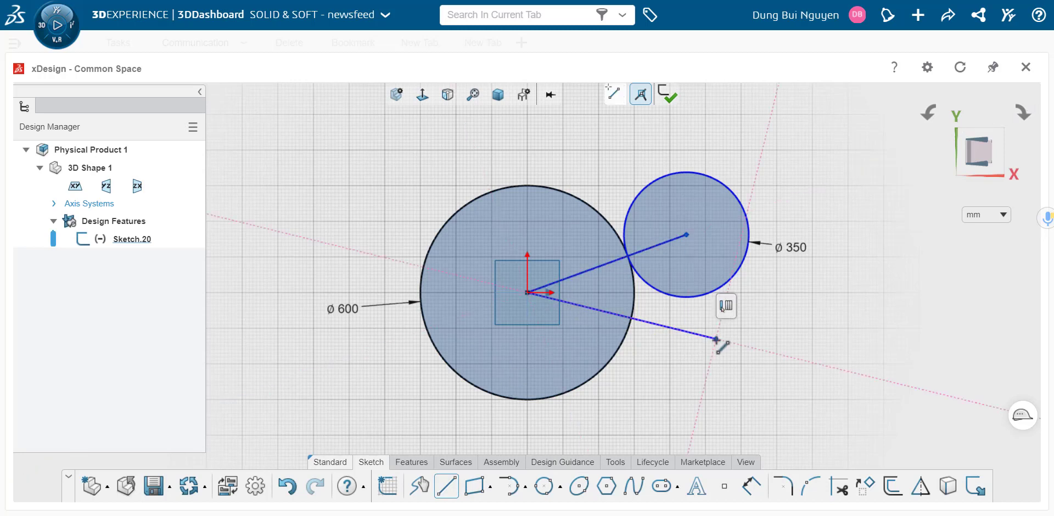
pyautogui.press('Escape')
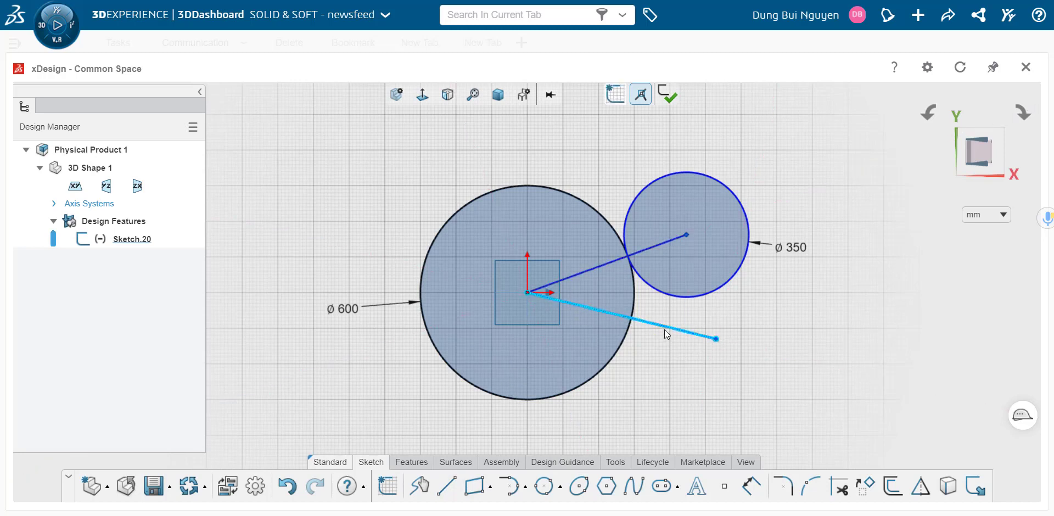
# Step: Make the lower line horizontal and fix a 20° angle between it and the centre line
pyautogui.click(670, 332)
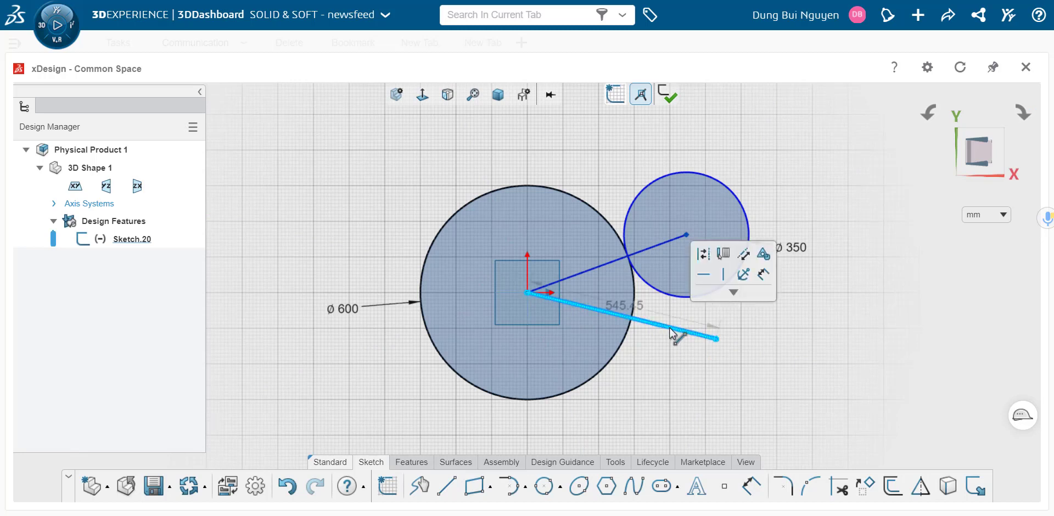
pyautogui.click(707, 279)
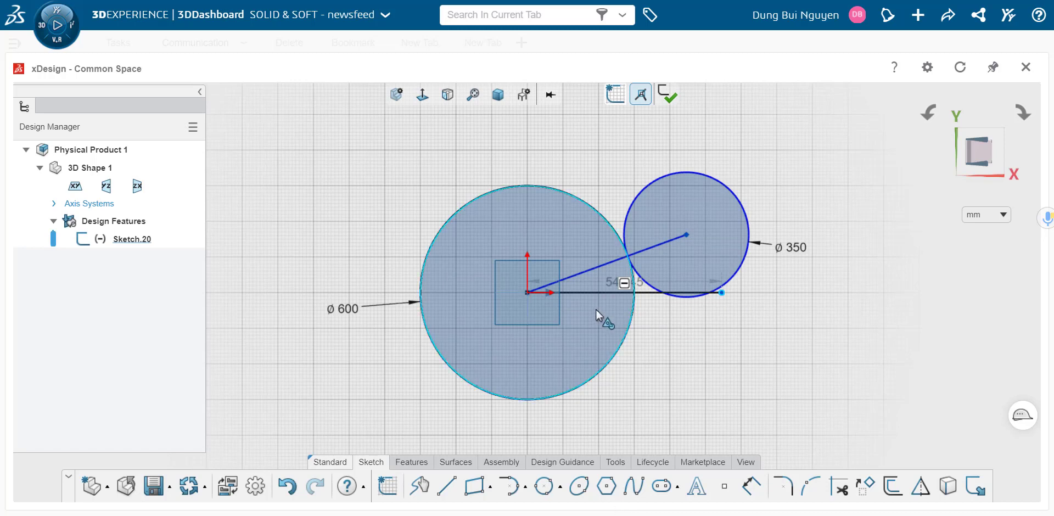
pyautogui.click(751, 486)
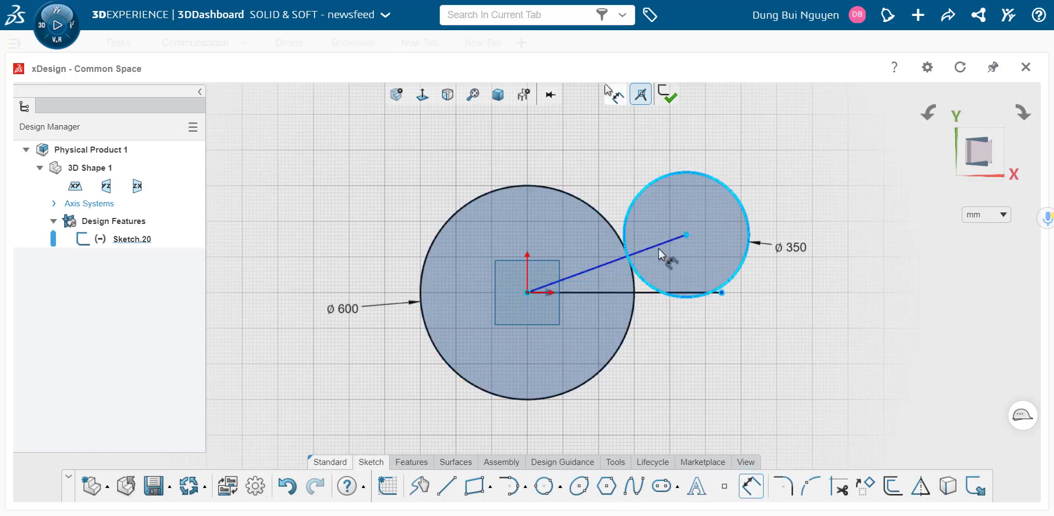
pyautogui.click(605, 292)
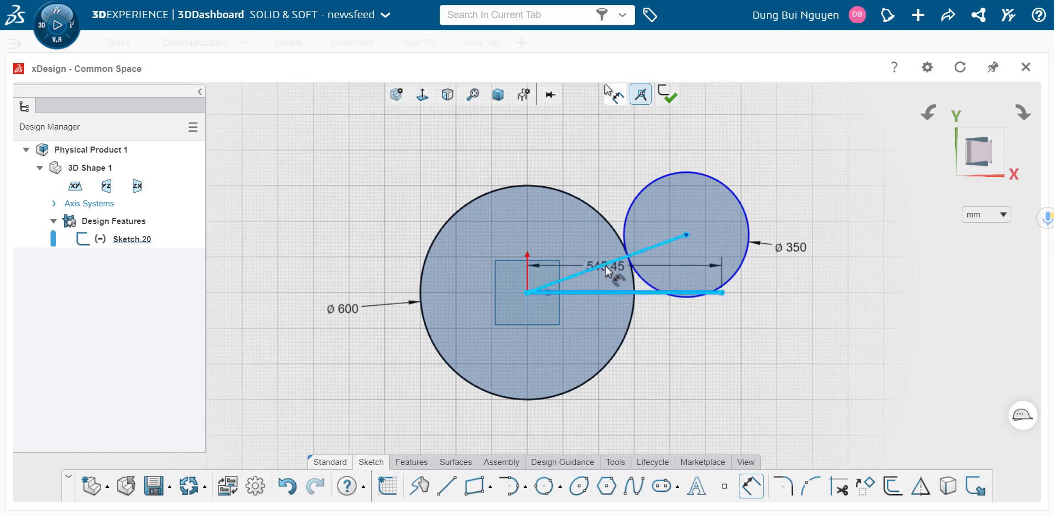
pyautogui.click(614, 276)
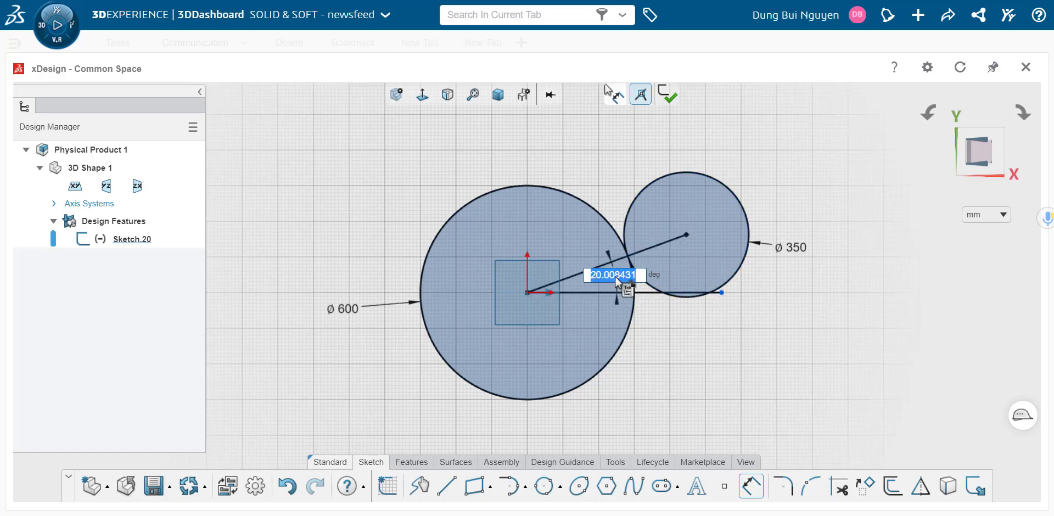
pyautogui.write('20')
pyautogui.press('Return')
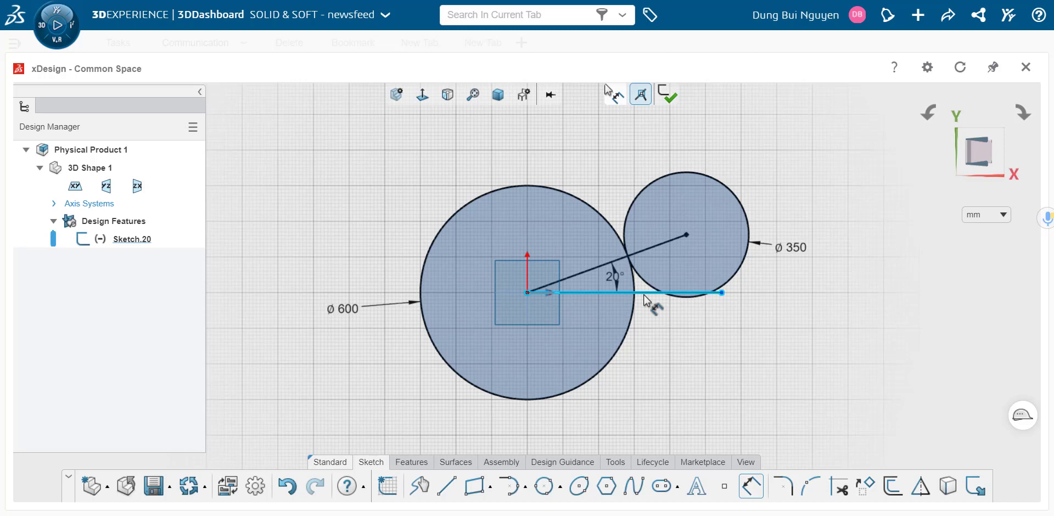
# Step: Convert the horizontal line to dashed construction geometry
pyautogui.click(644, 296)
pyautogui.press('Escape')
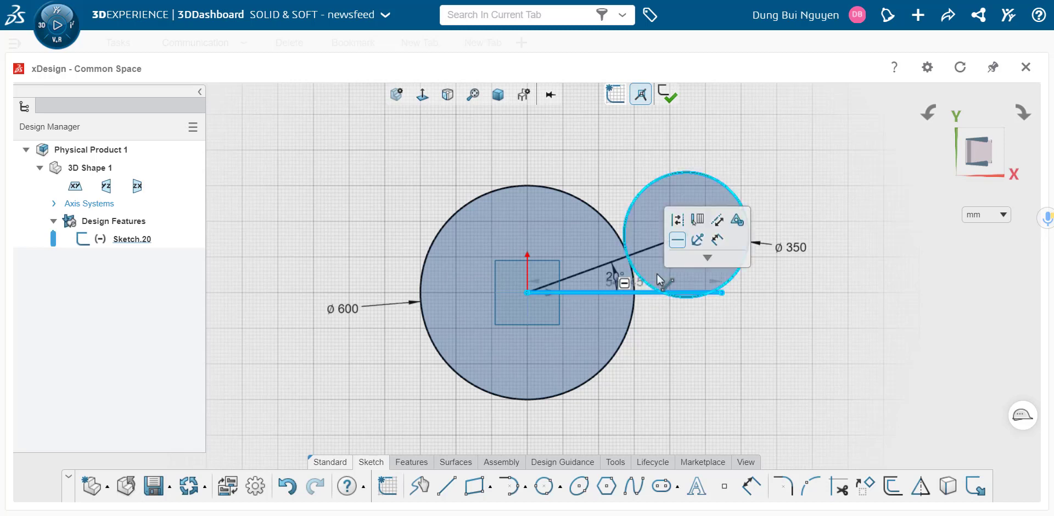
pyautogui.click(674, 221)
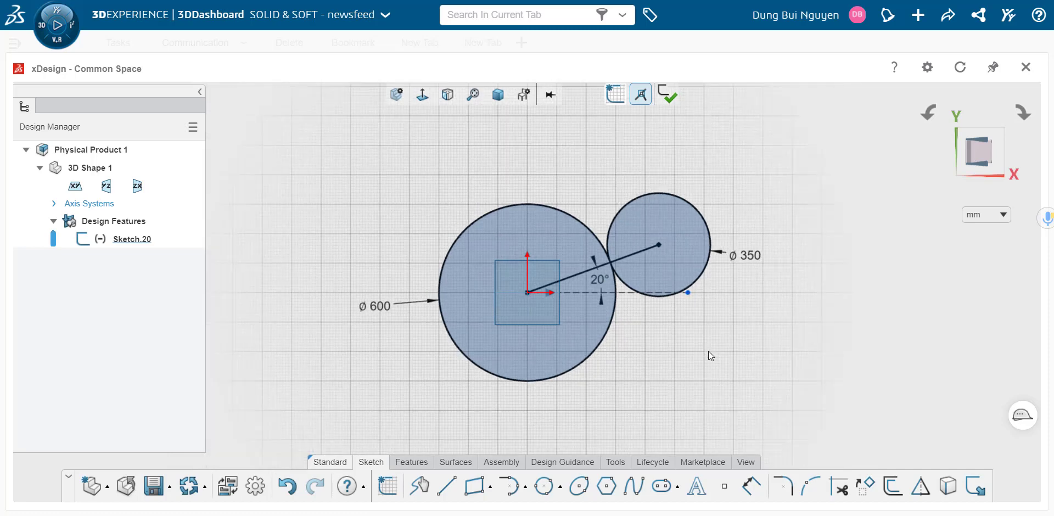
pyautogui.scroll(2, 598, 411)
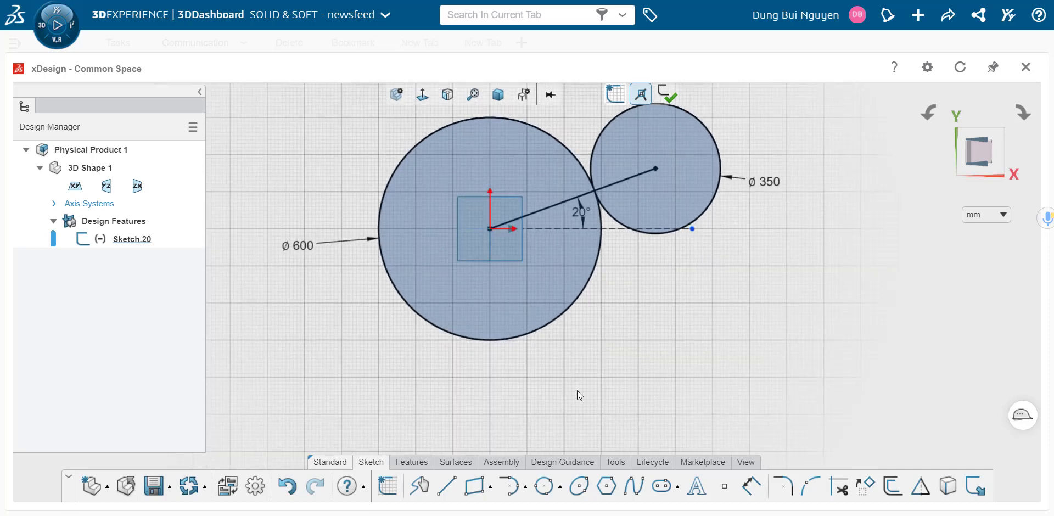
# Step: Draw a small centre circle just below the ø350 circle
pyautogui.click(560, 486)
pyautogui.click(570, 429)
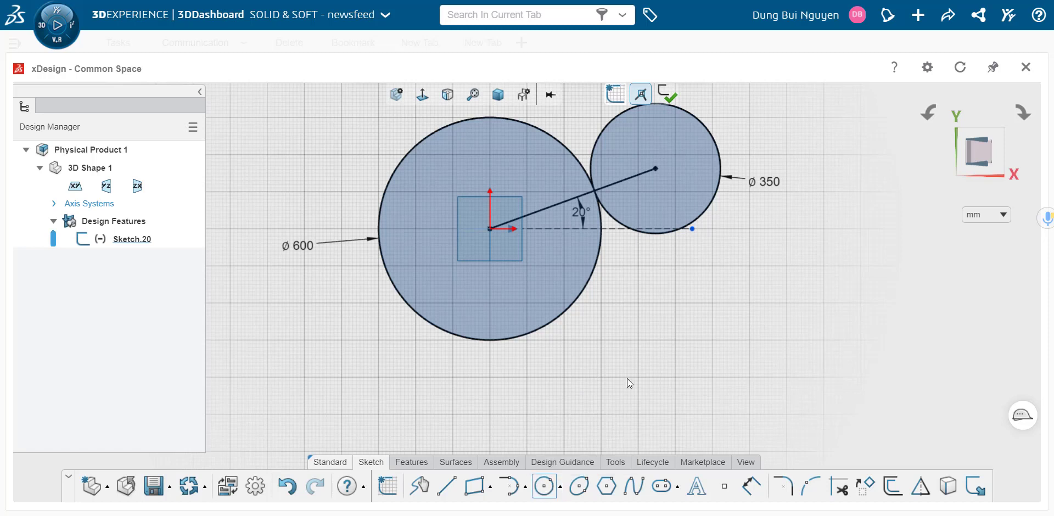
pyautogui.click(636, 278)
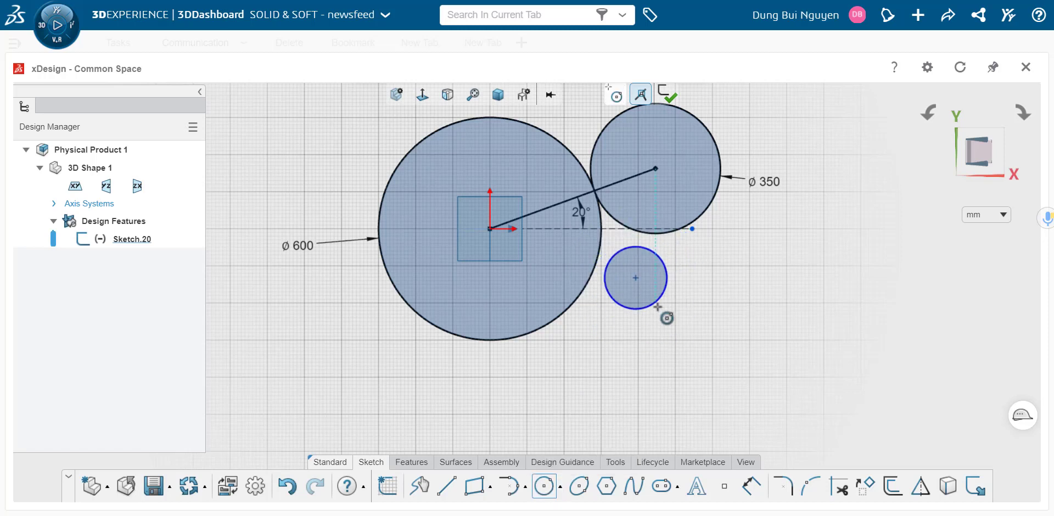
pyautogui.click(665, 314)
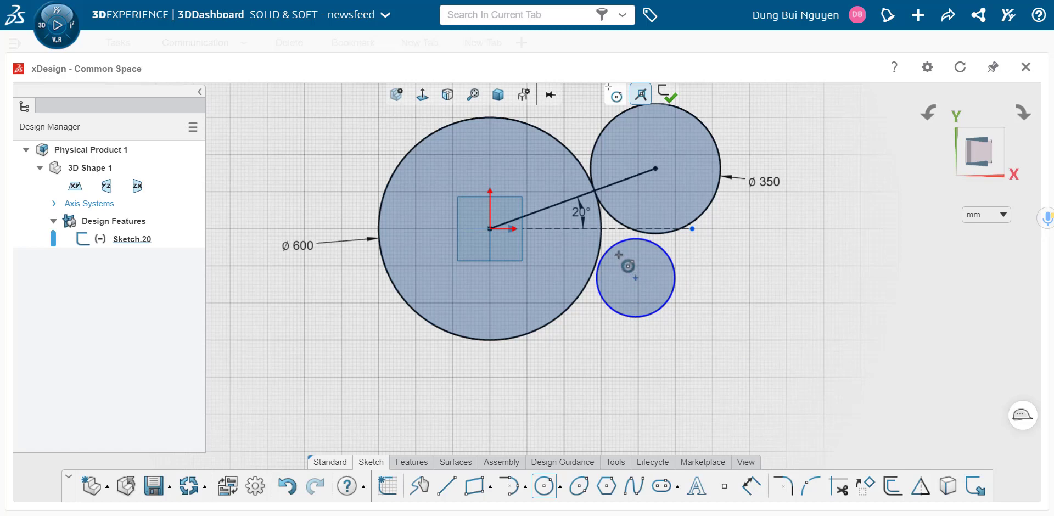
pyautogui.press('Escape')
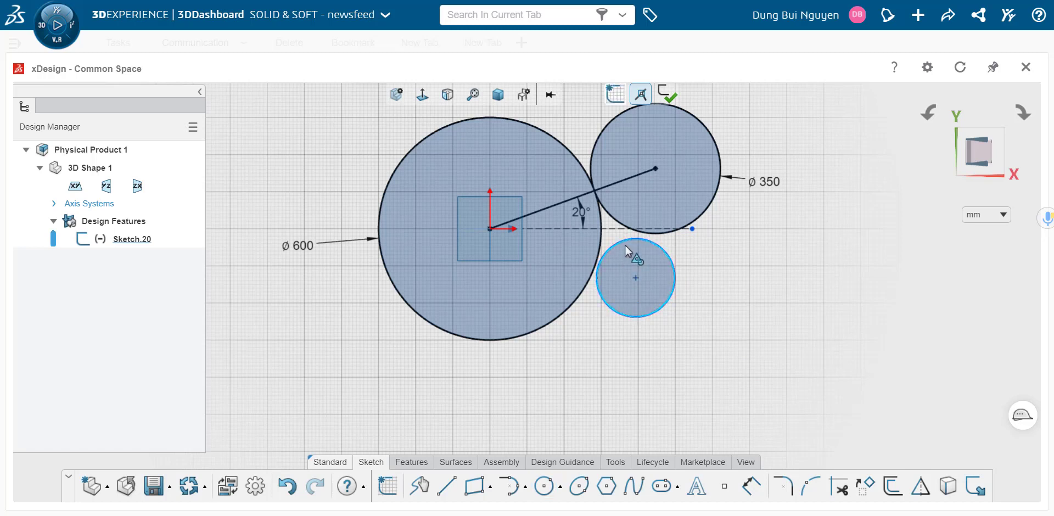
# Step: Constrain the small circle tangent to both the ø350 and ø600 circles
pyautogui.click(667, 268)
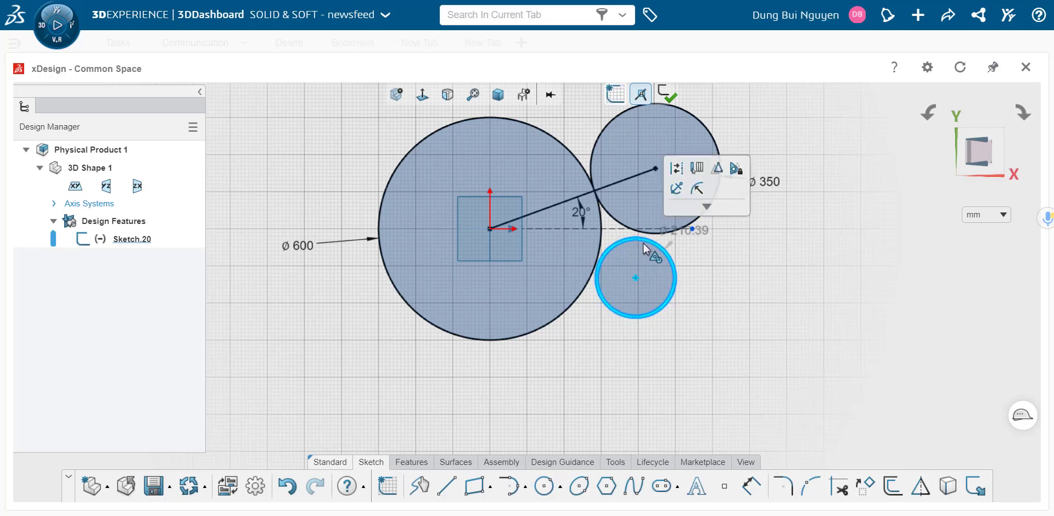
pyautogui.click(610, 214)
pyautogui.click(395, 285)
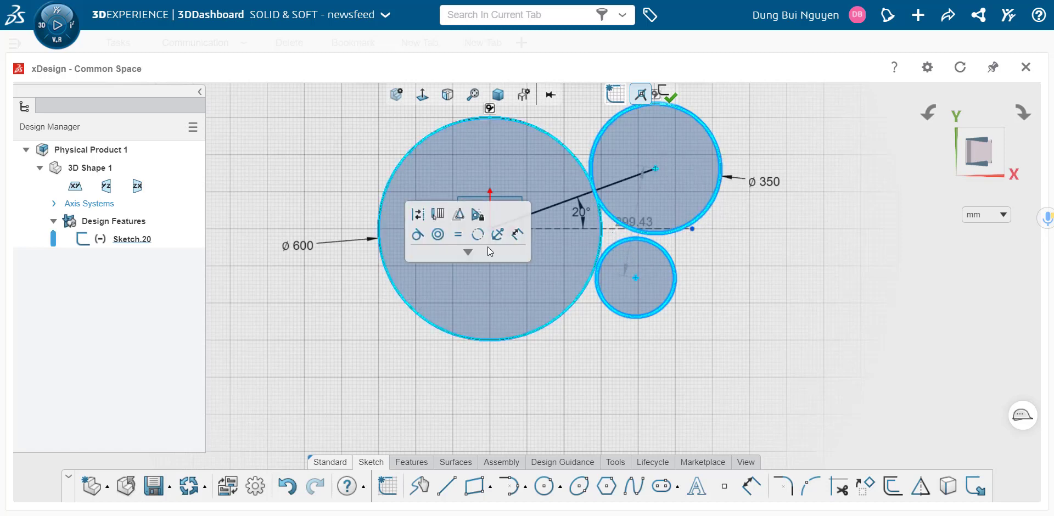
pyautogui.click(418, 241)
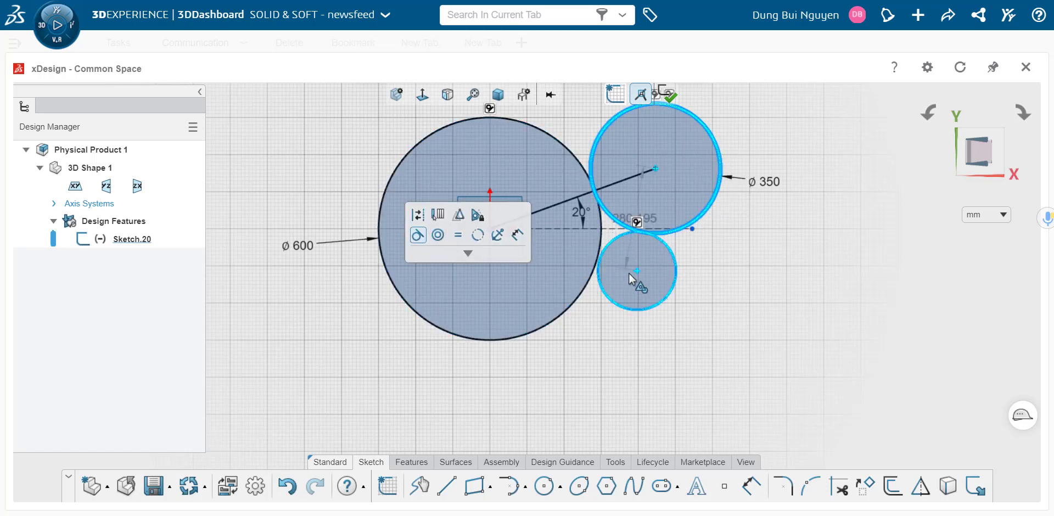
pyautogui.click(603, 295)
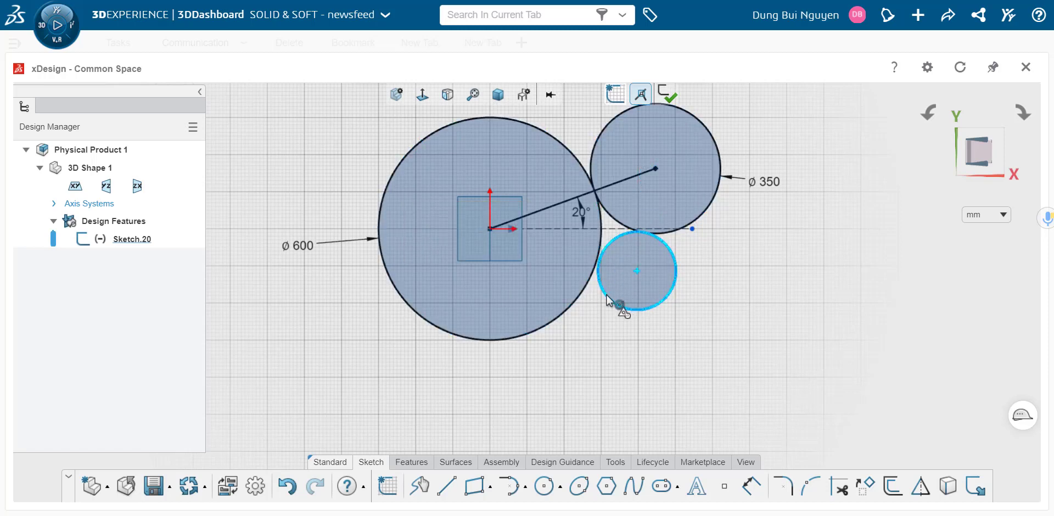
pyautogui.click(604, 295)
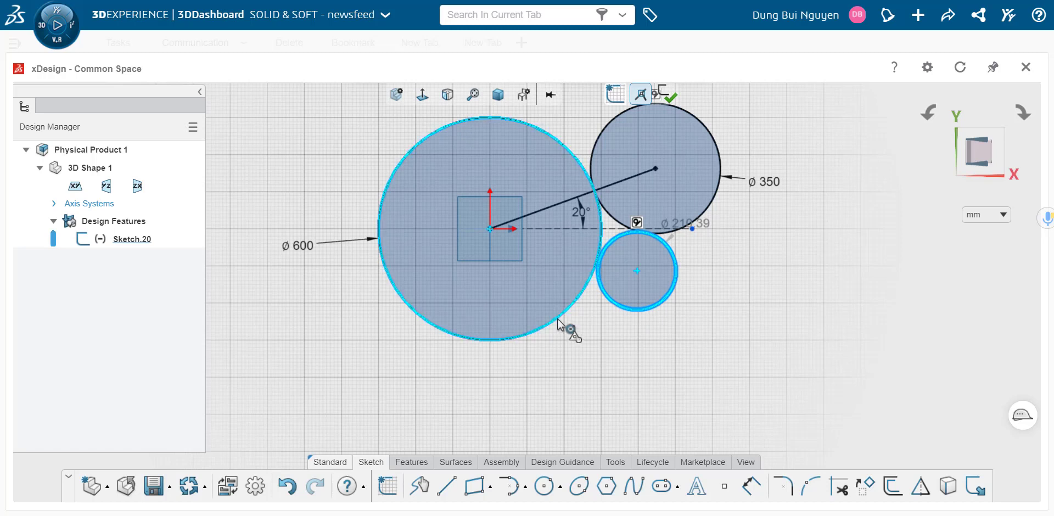
pyautogui.click(560, 322)
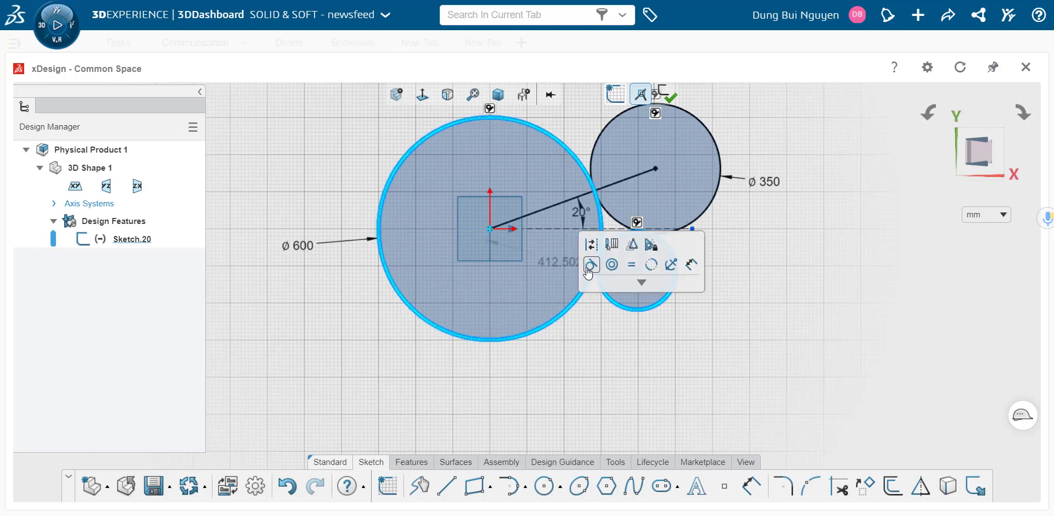
pyautogui.click(591, 264)
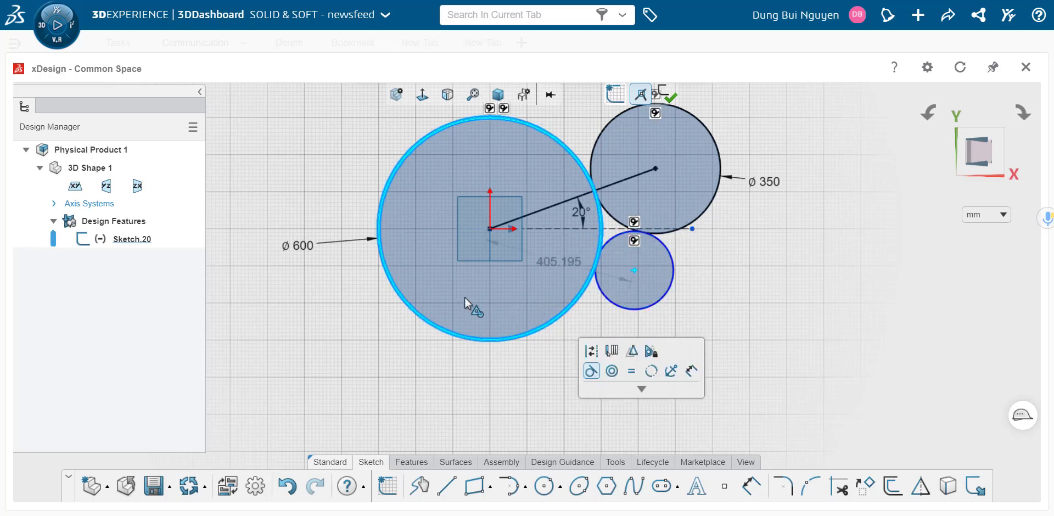
pyautogui.click(643, 226)
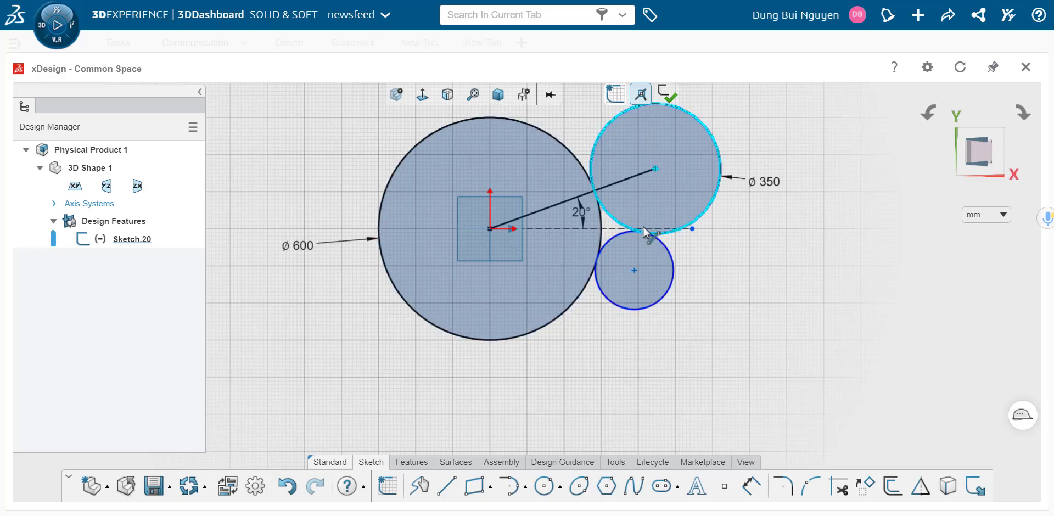
pyautogui.click(666, 262)
# Step: Draw a small circle inside the ø600 circle and constrain it concentric with it
pyautogui.click(545, 489)
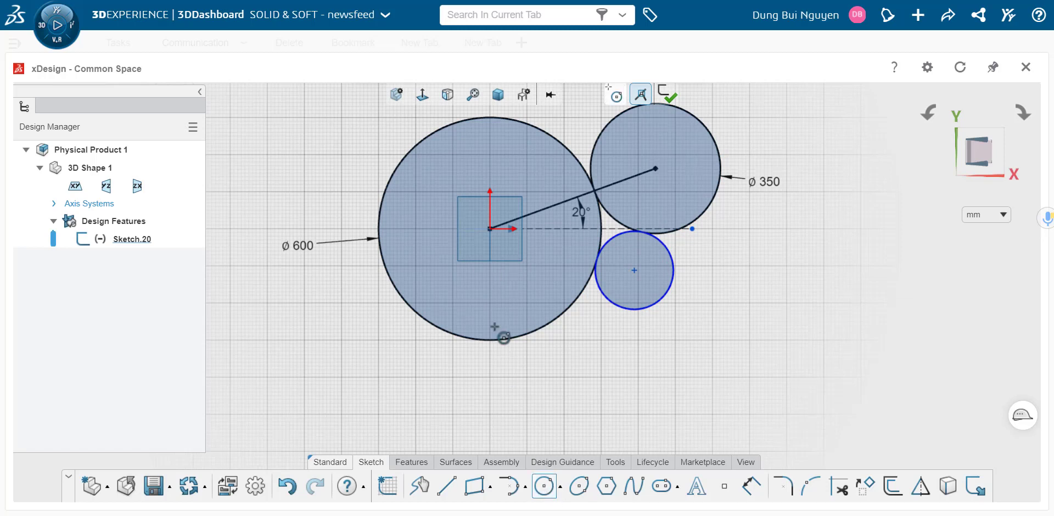
pyautogui.click(420, 216)
pyautogui.click(446, 242)
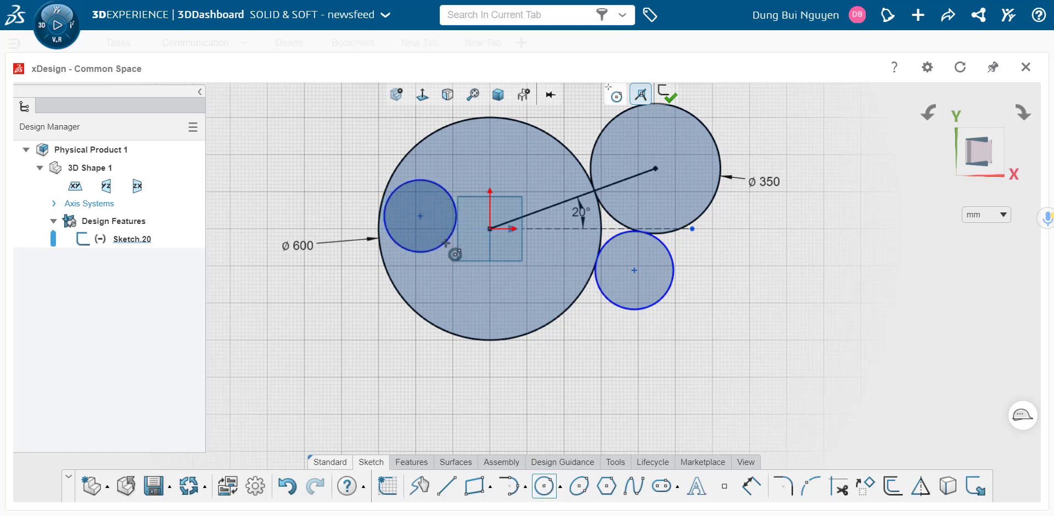
pyautogui.press('Escape')
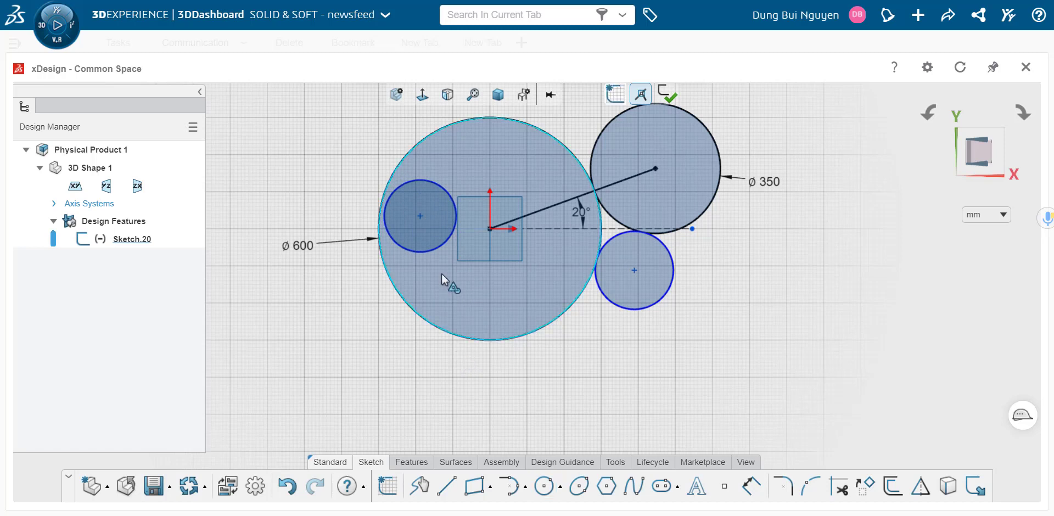
pyautogui.click(440, 248)
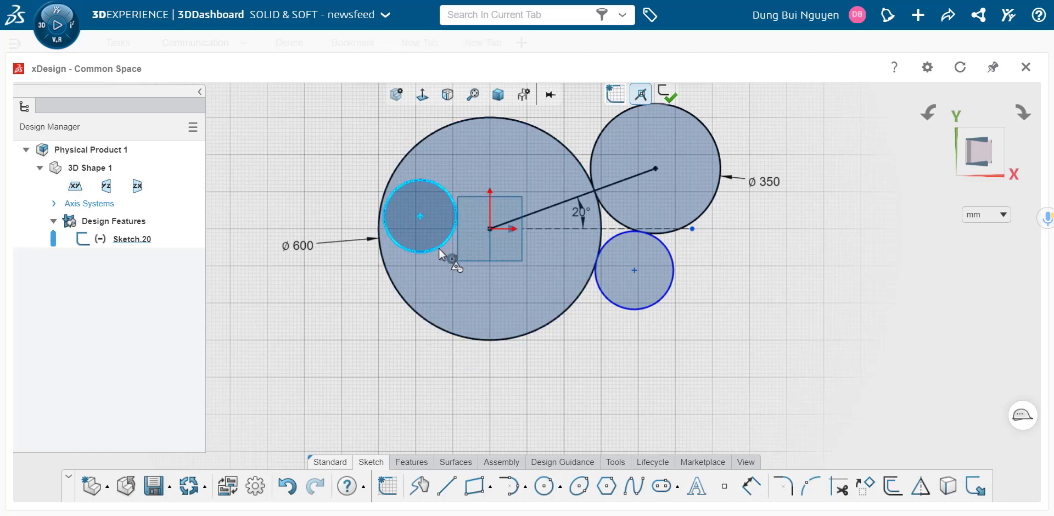
pyautogui.click(461, 337)
pyautogui.click(418, 322)
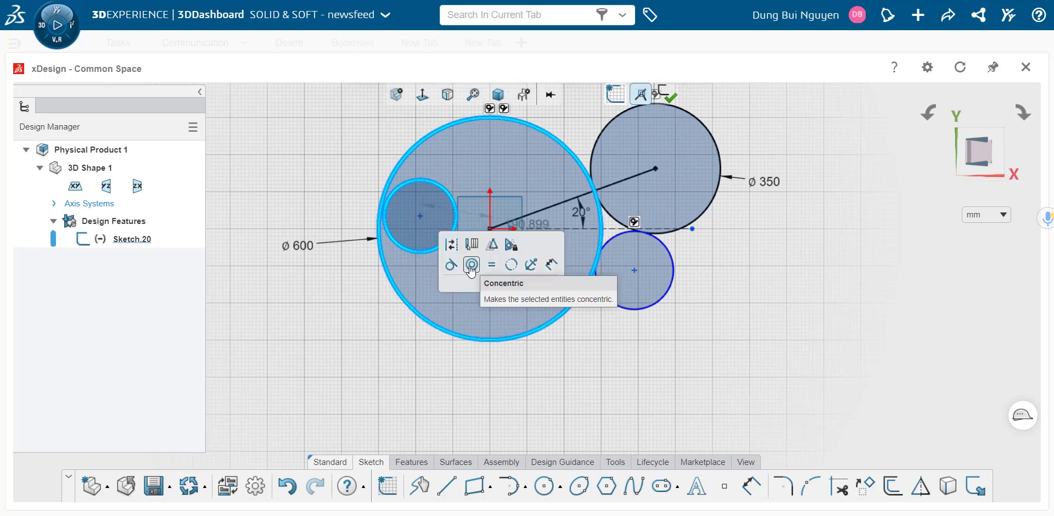
pyautogui.click(471, 265)
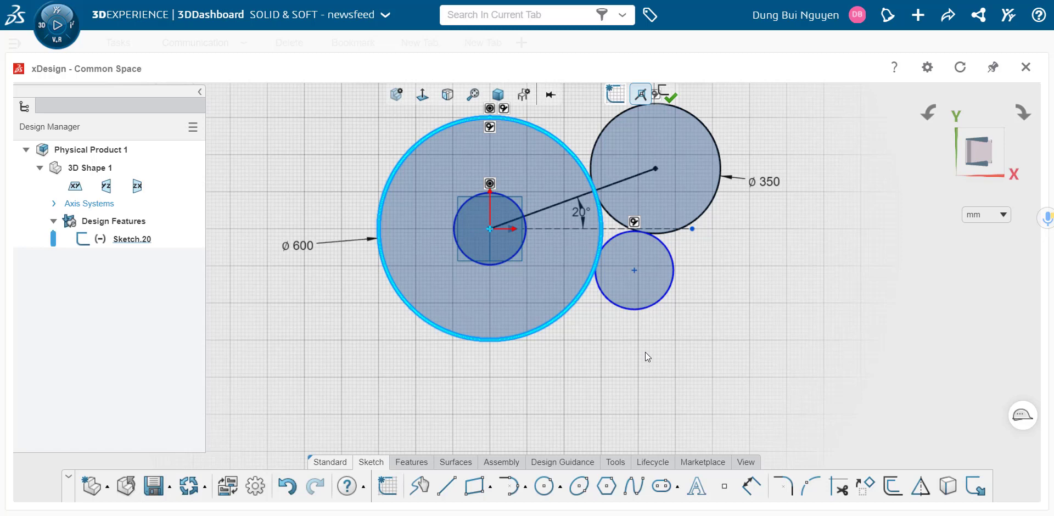
# Step: Undo every circle, line, constraint, and the 20° and diameter dimensions
pyautogui.click(545, 394)
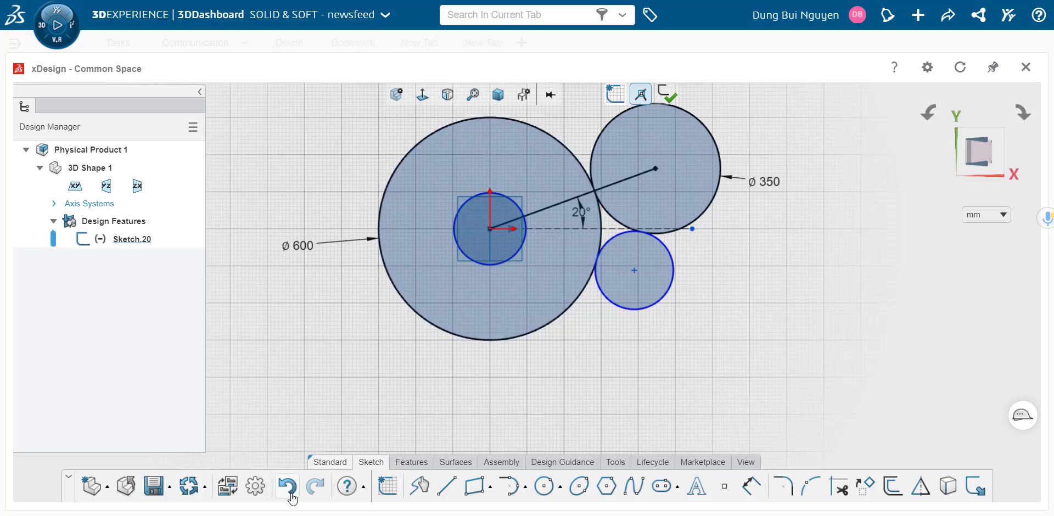
pyautogui.click(287, 486)
pyautogui.click(288, 486)
pyautogui.click(288, 486)
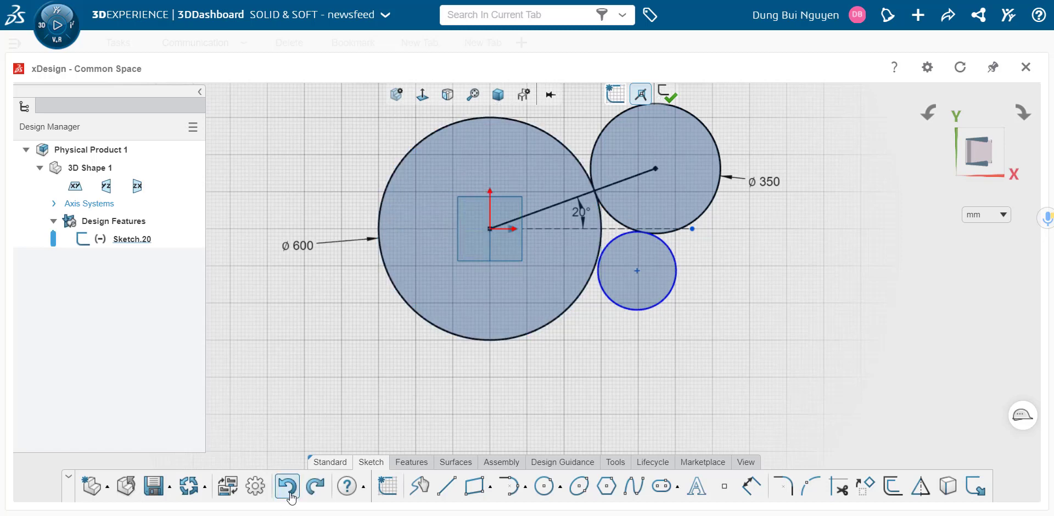
pyautogui.click(290, 496)
pyautogui.click(290, 497)
pyautogui.click(289, 496)
pyautogui.click(290, 497)
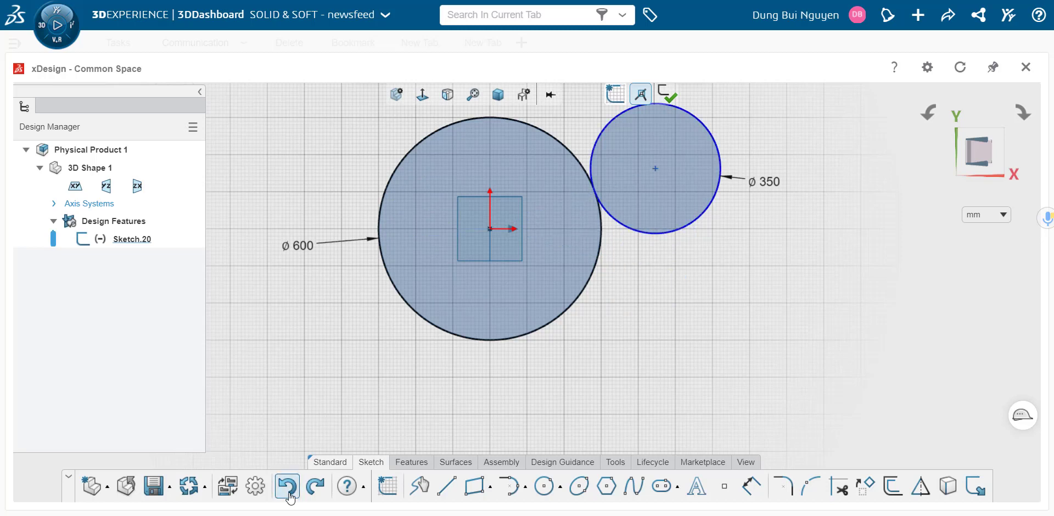
pyautogui.click(290, 497)
pyautogui.click(290, 497)
pyautogui.click(289, 497)
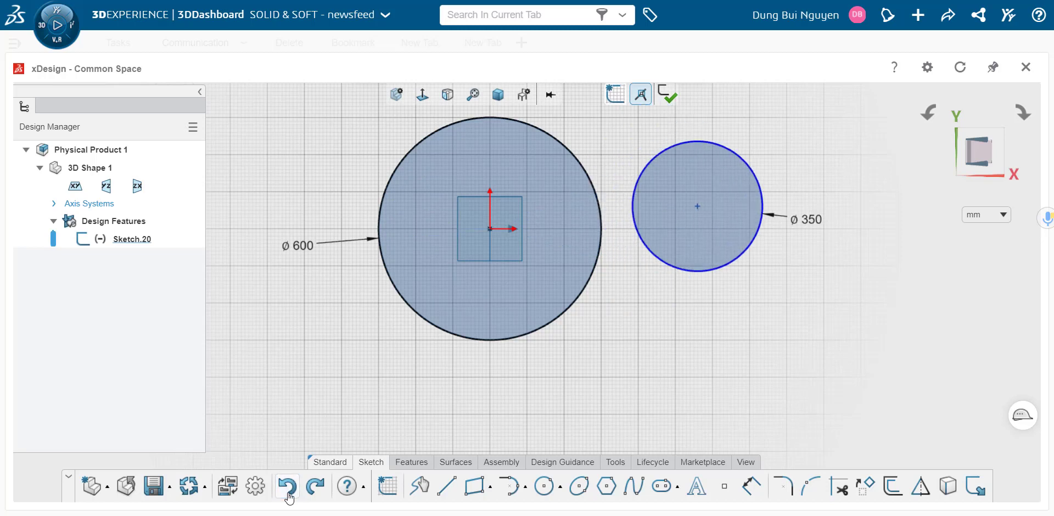
pyautogui.click(286, 497)
pyautogui.click(285, 497)
pyautogui.click(285, 497)
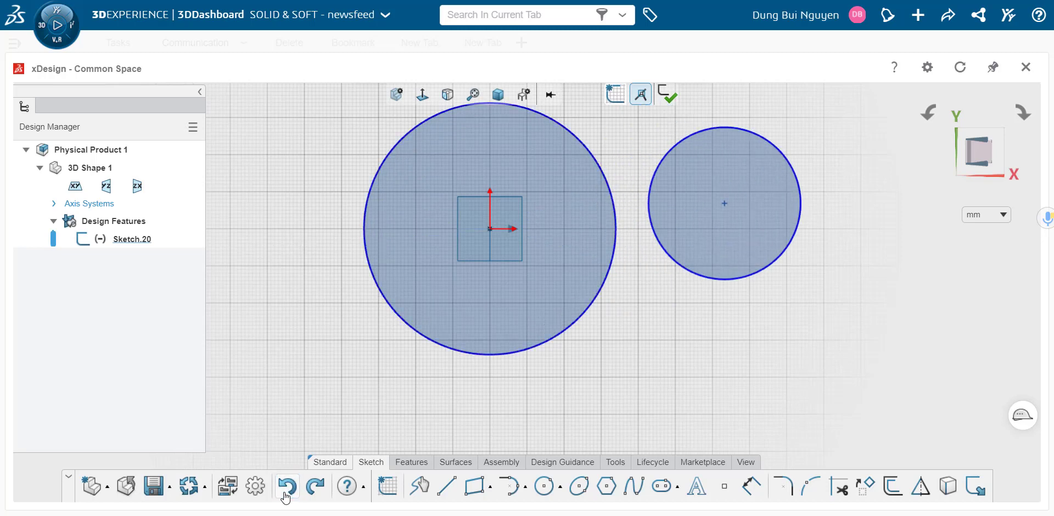
pyautogui.click(285, 497)
pyautogui.click(285, 497)
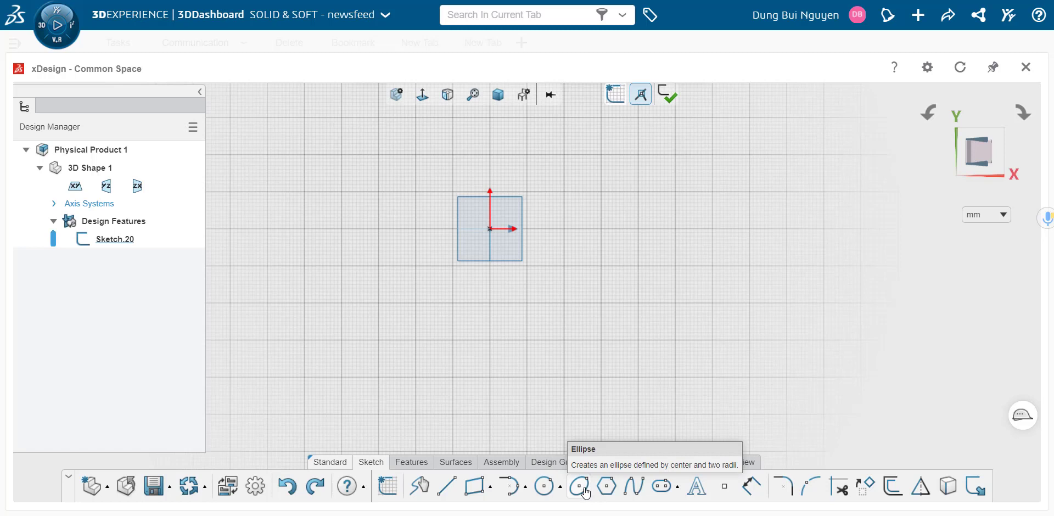
pyautogui.click(579, 486)
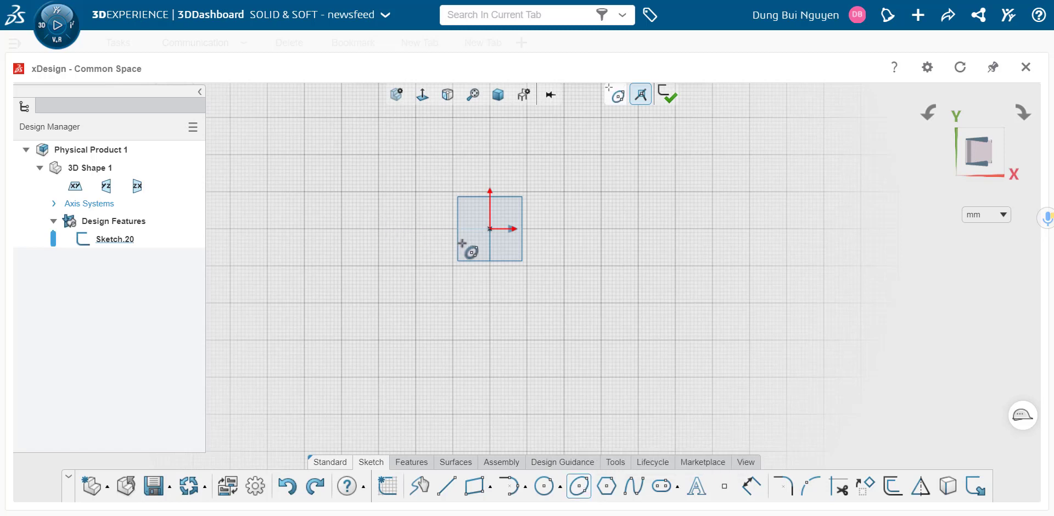
pyautogui.click(489, 229)
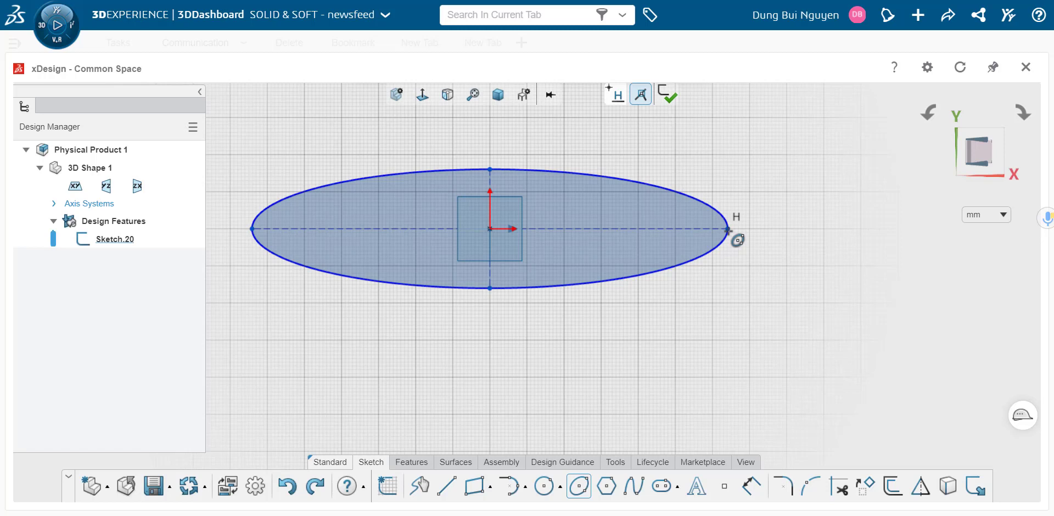
pyautogui.moveTo(728, 229); pyautogui.dragTo(748, 229)
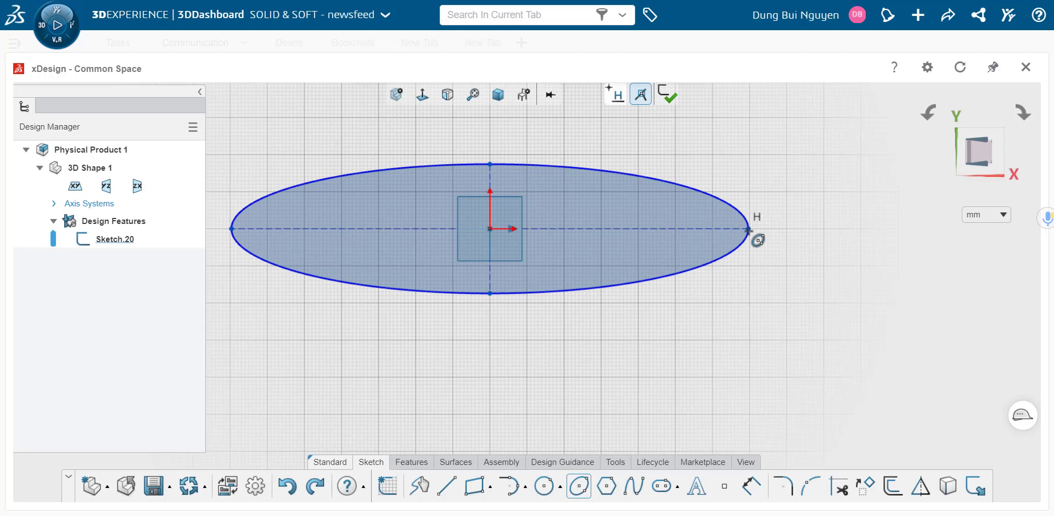
pyautogui.click(747, 230)
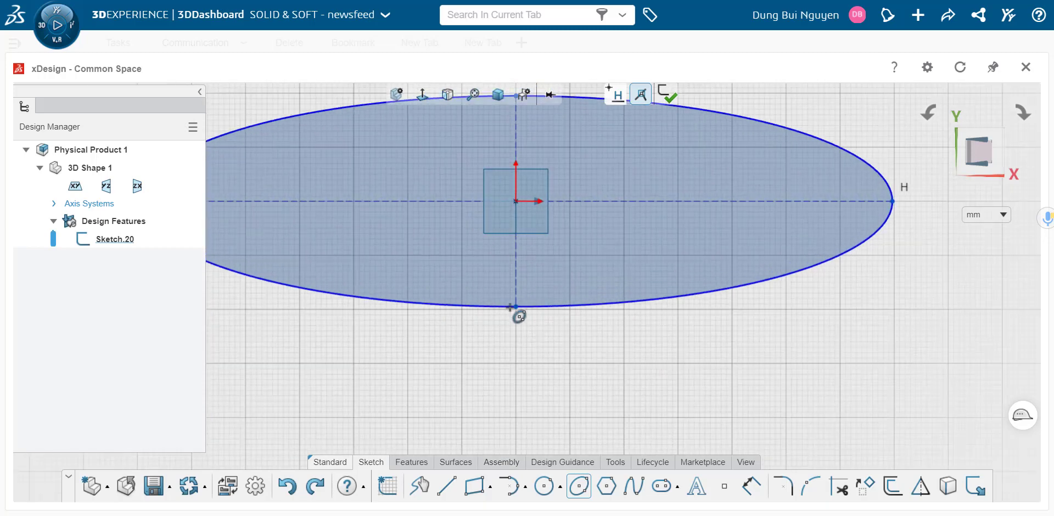
pyautogui.click(515, 313)
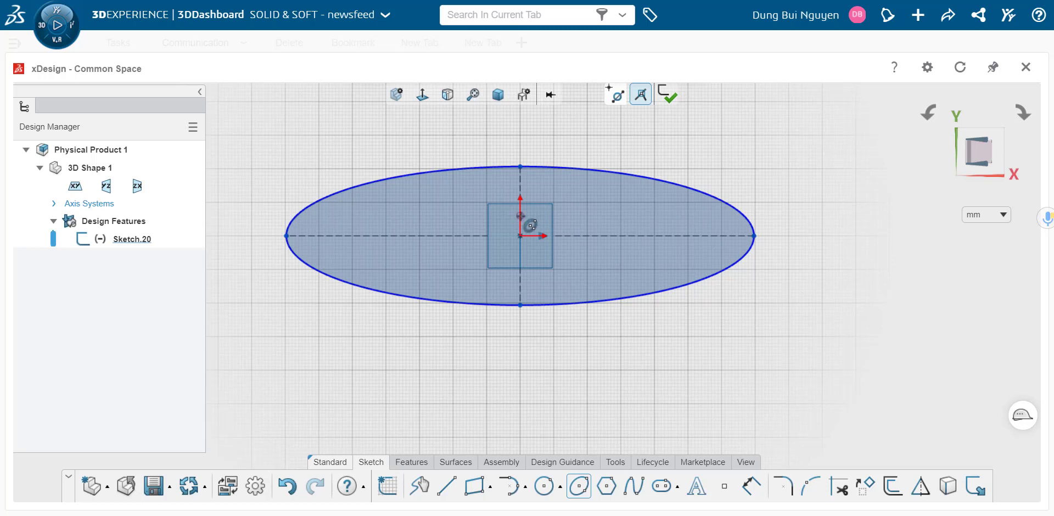
pyautogui.click(286, 493)
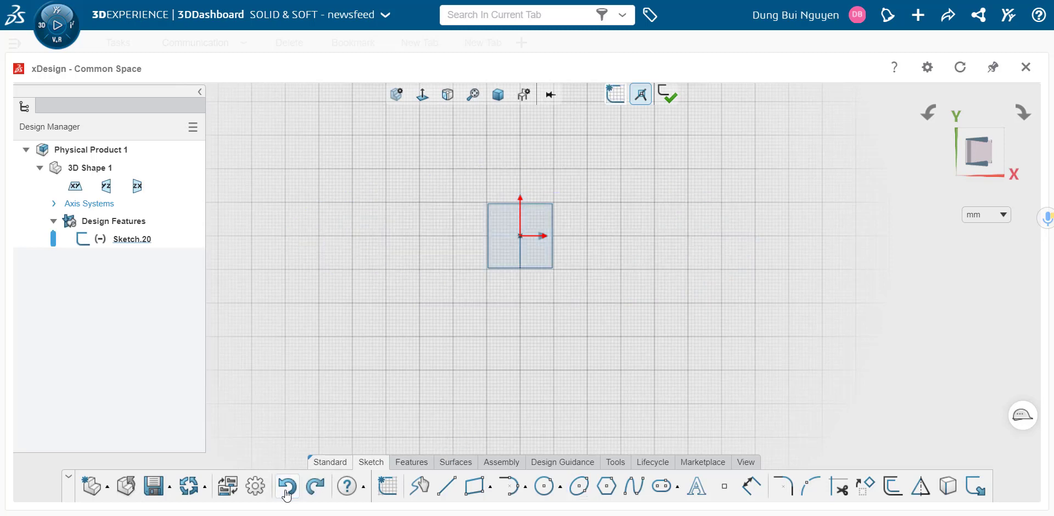
# Step: Start a polygon with its side count reduced from 7 to 6
pyautogui.click(607, 486)
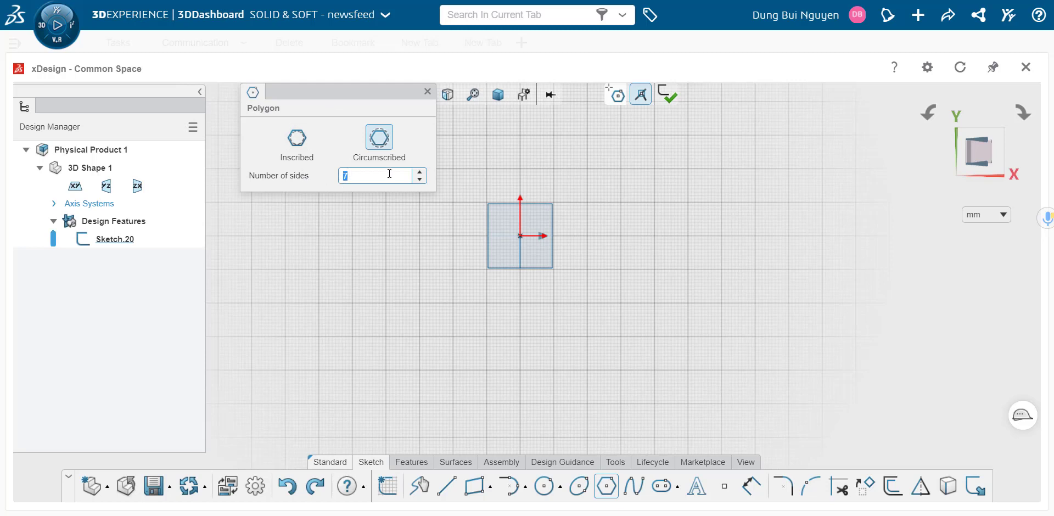
pyautogui.click(420, 180)
# Step: Draw an inscribed three-sided polygon centred on the sketch origin
pyautogui.click(305, 148)
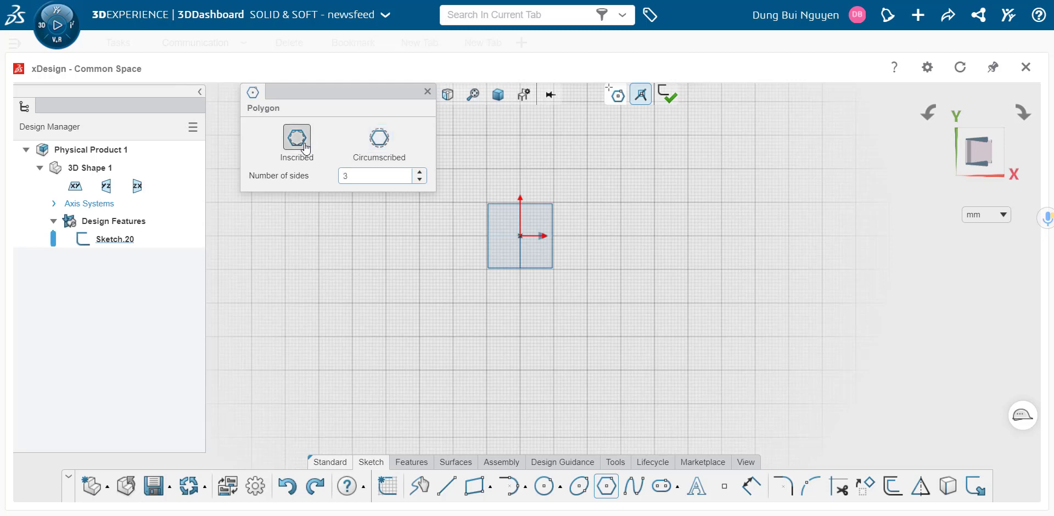
pyautogui.click(520, 236)
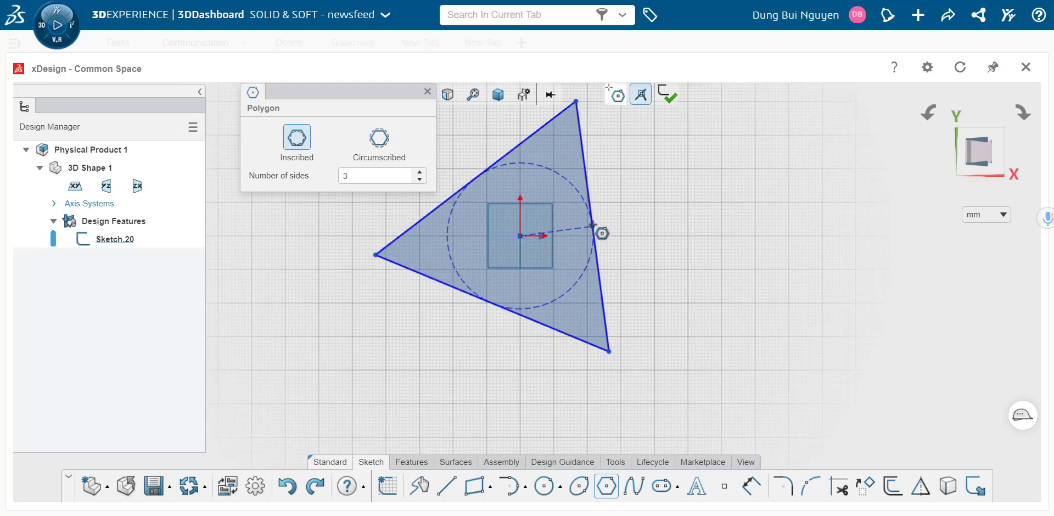
pyautogui.click(583, 319)
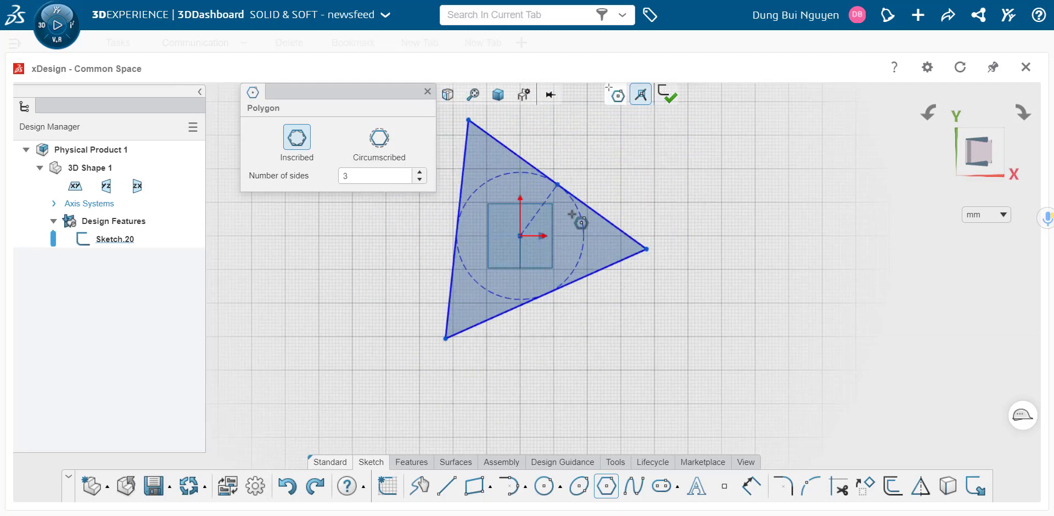
pyautogui.click(542, 191)
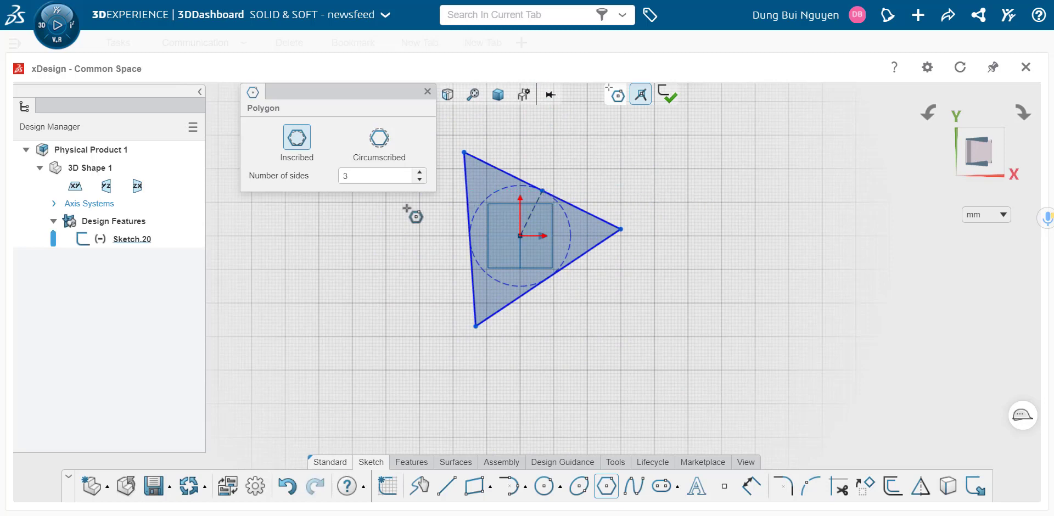
# Step: Draw a circumscribed hexagon left of the triangle and close the polygon options
pyautogui.click(419, 173)
pyautogui.click(389, 146)
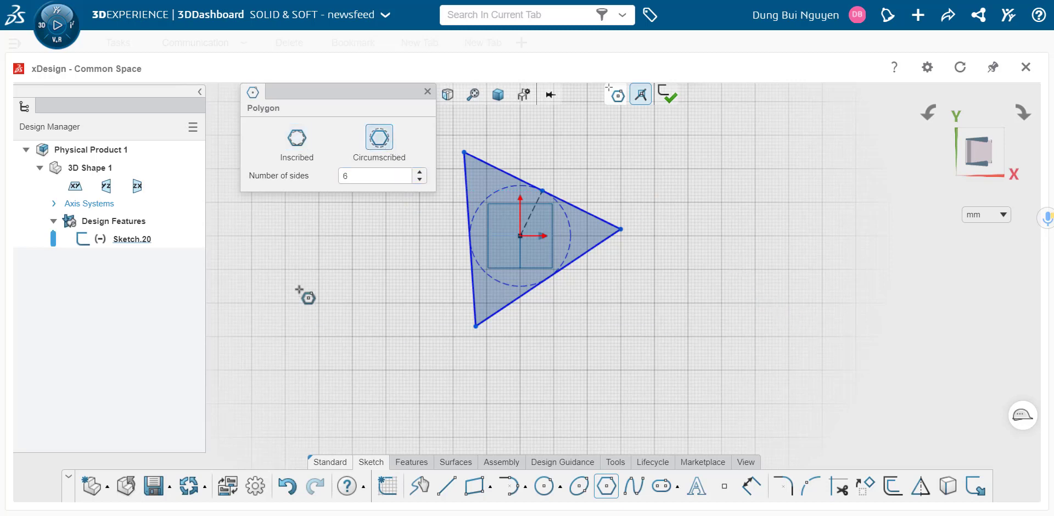
pyautogui.click(340, 251)
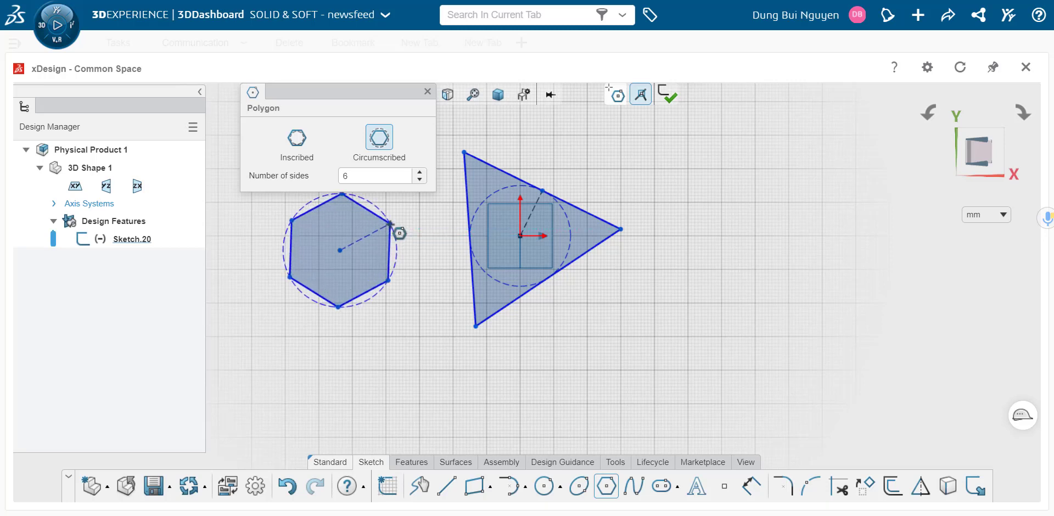
pyautogui.click(390, 223)
pyautogui.click(427, 92)
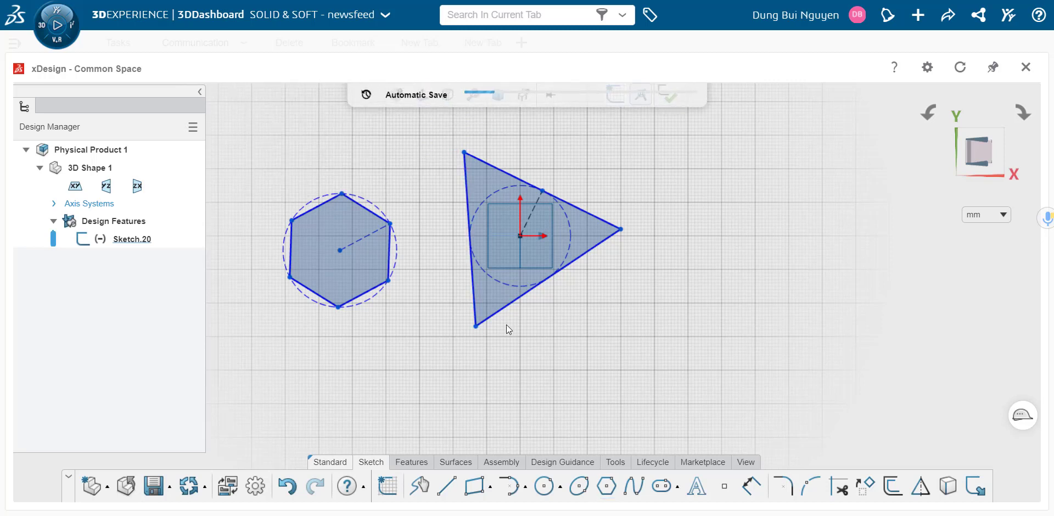
# Step: Undo the hexagon and triangle, then sketch and cancel a trial wavy spline
pyautogui.click(286, 485)
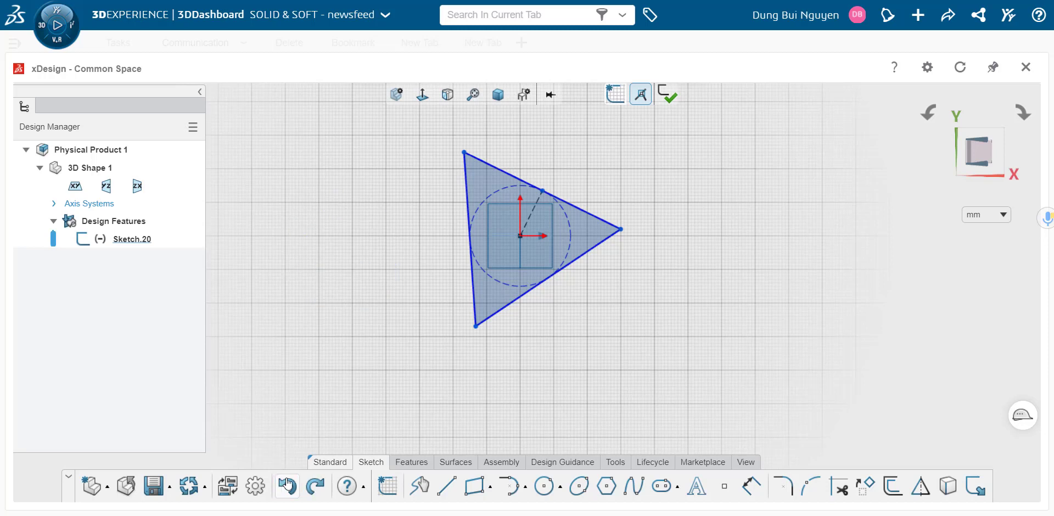
pyautogui.click(287, 486)
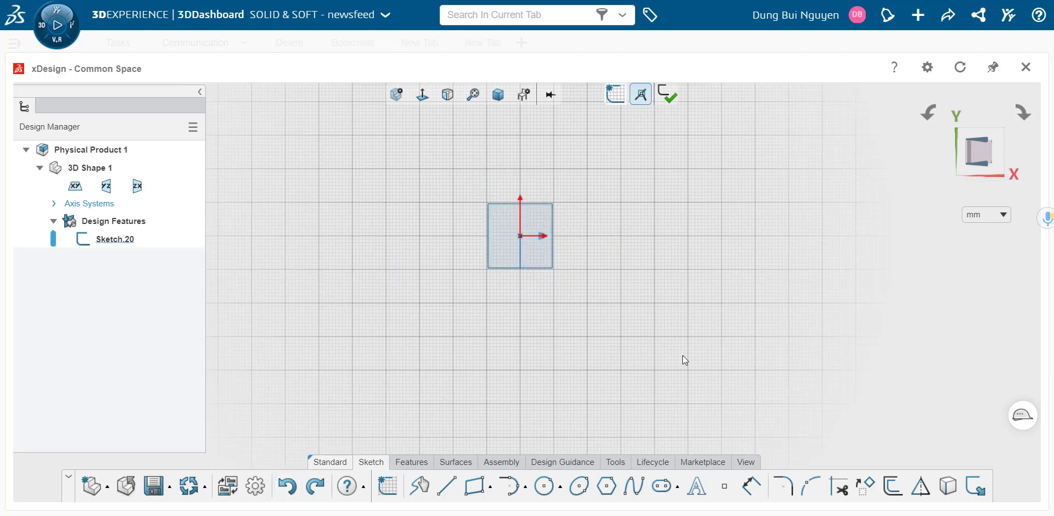
pyautogui.click(639, 494)
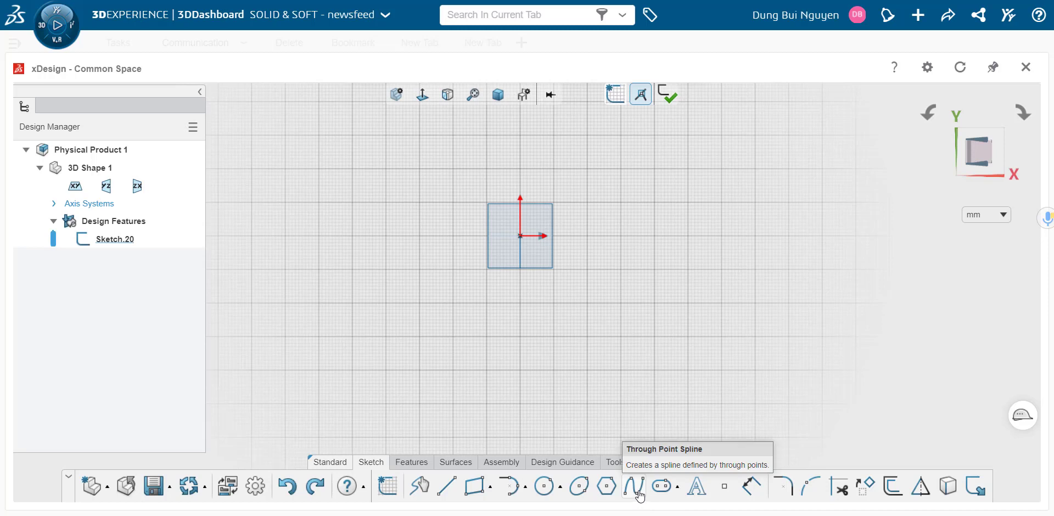
pyautogui.click(337, 266)
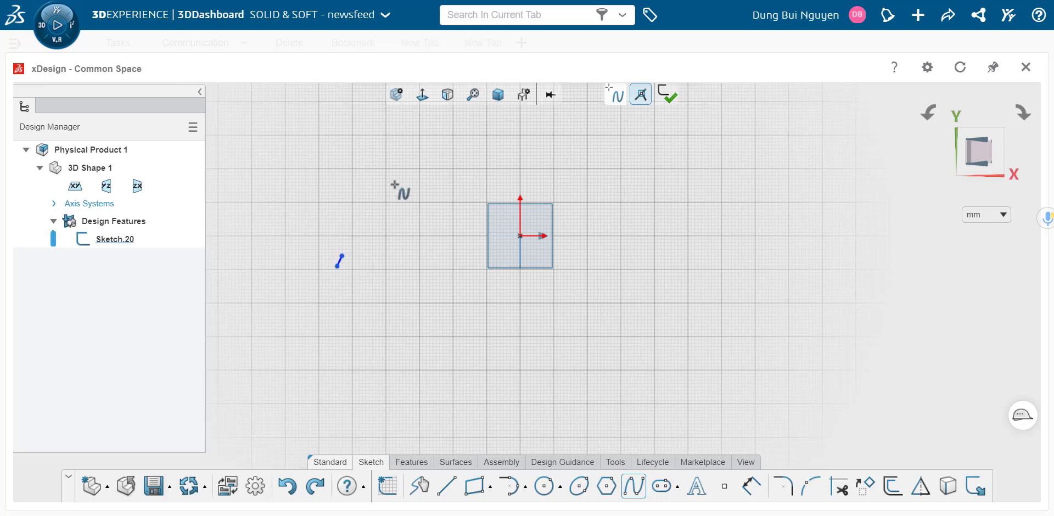
pyautogui.click(405, 168)
pyautogui.doubleClick(426, 174)
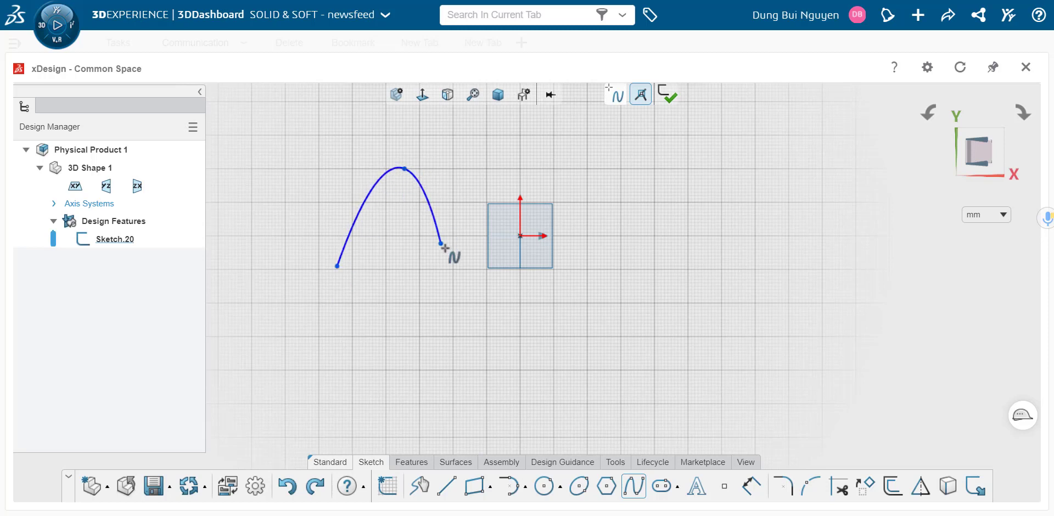
pyautogui.click(440, 243)
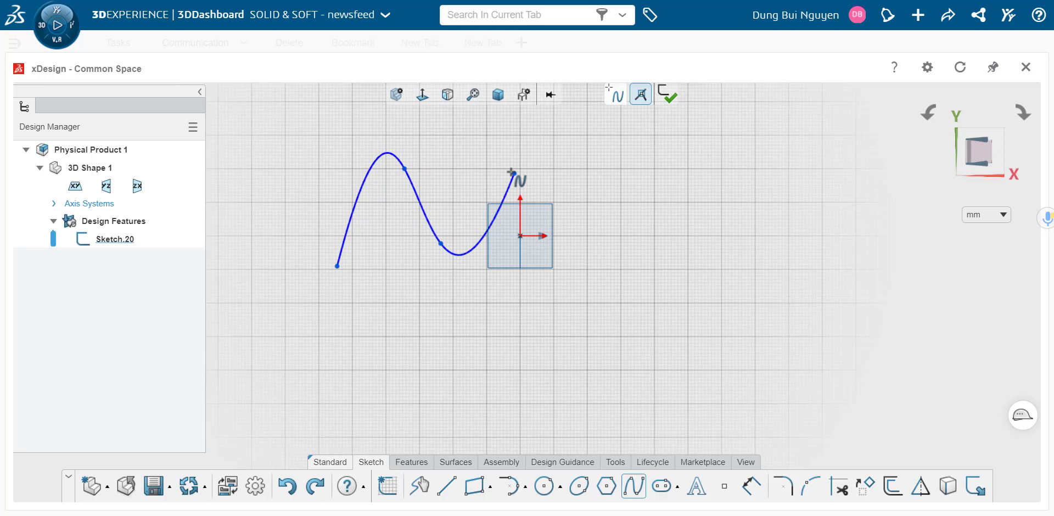
pyautogui.click(501, 145)
pyautogui.doubleClick(581, 150)
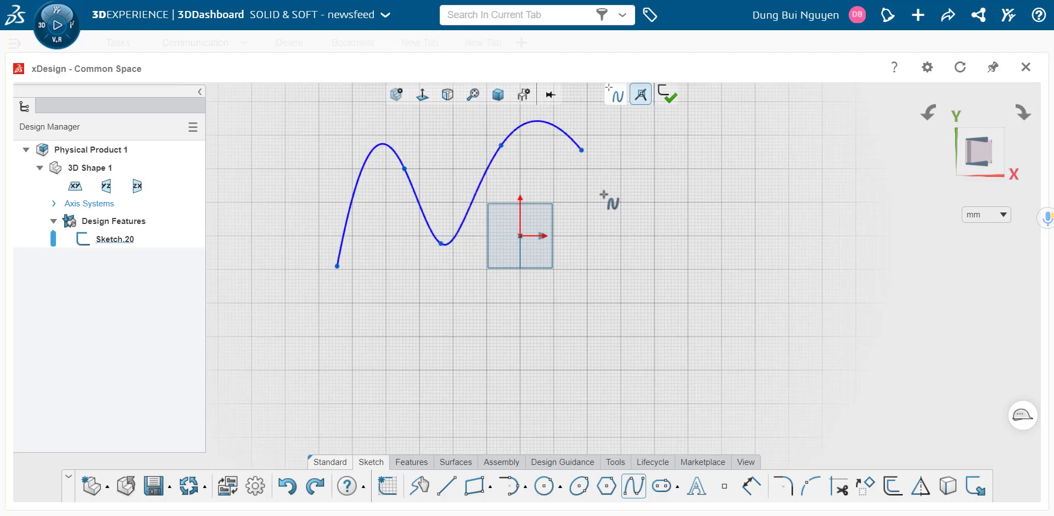
pyautogui.click(614, 230)
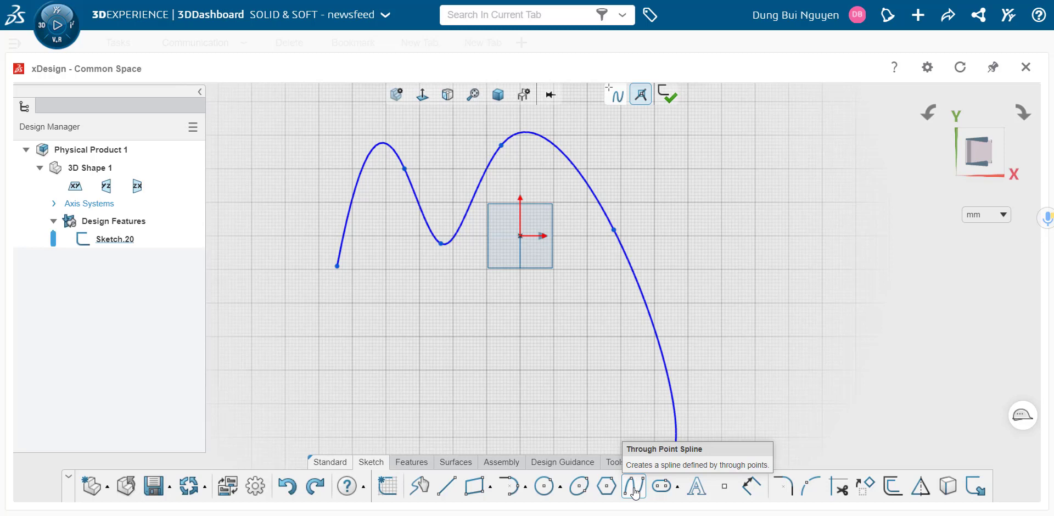
pyautogui.click(635, 492)
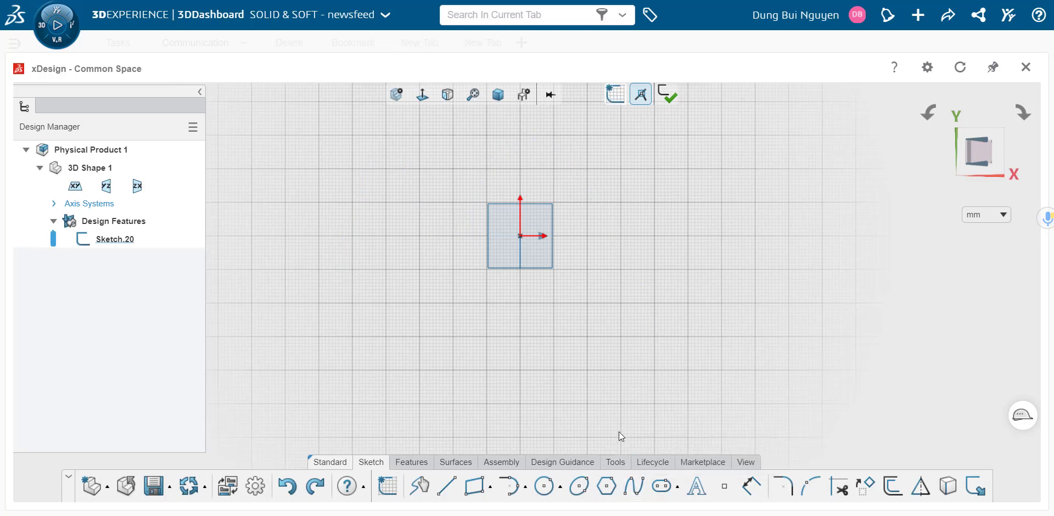
# Step: Draw a five-point wavy spline across the origin, finish it, then undo it
pyautogui.click(633, 487)
pyautogui.click(349, 290)
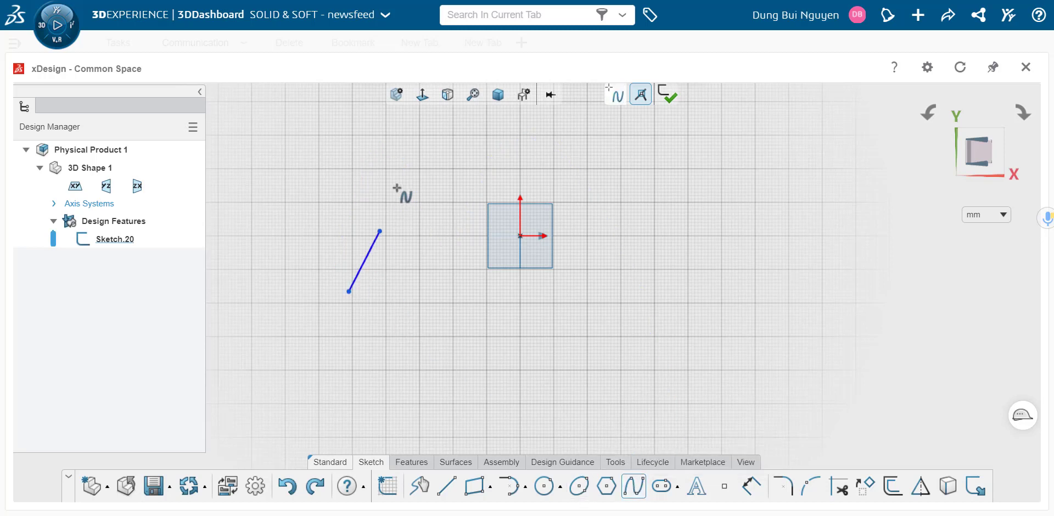
pyautogui.click(405, 143)
pyautogui.click(455, 250)
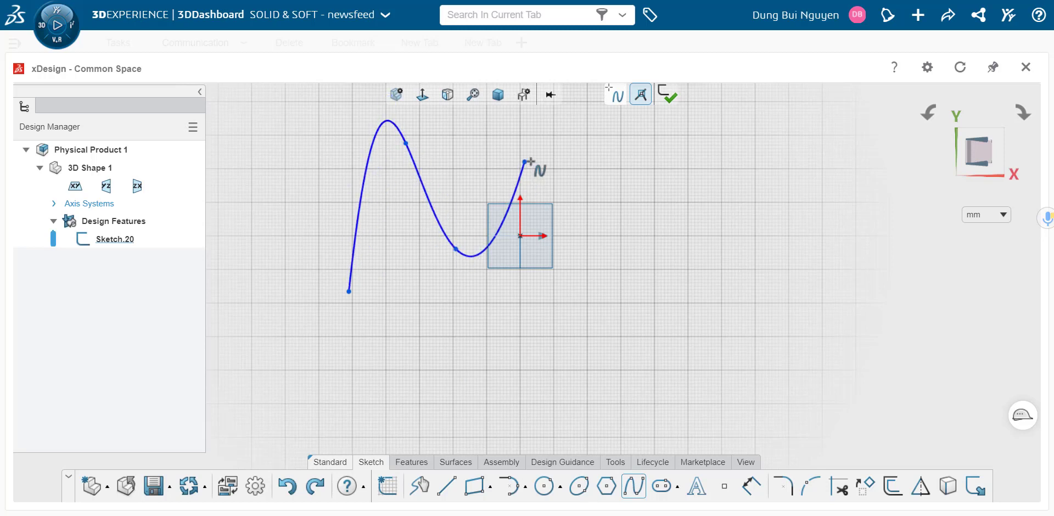
pyautogui.click(526, 157)
pyautogui.click(616, 231)
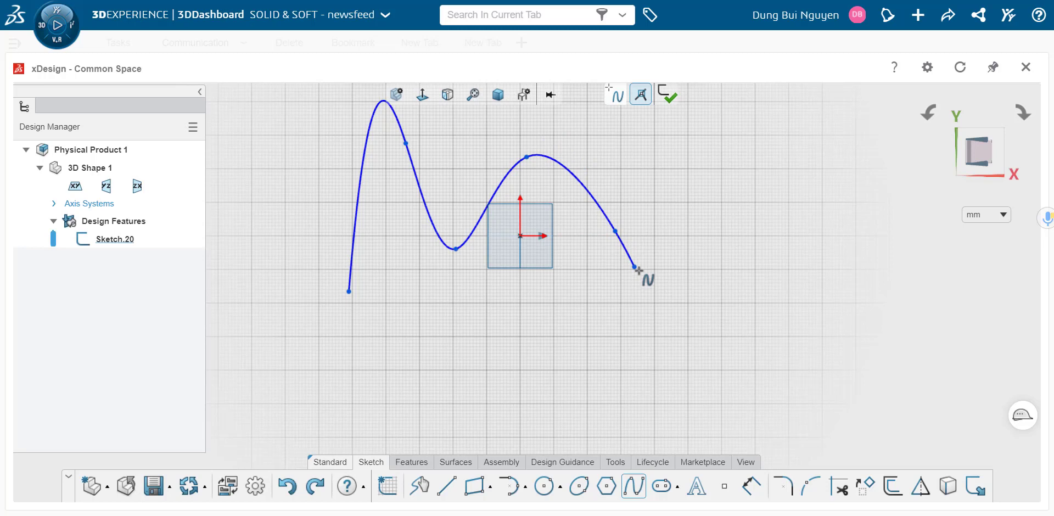
pyautogui.press('Escape')
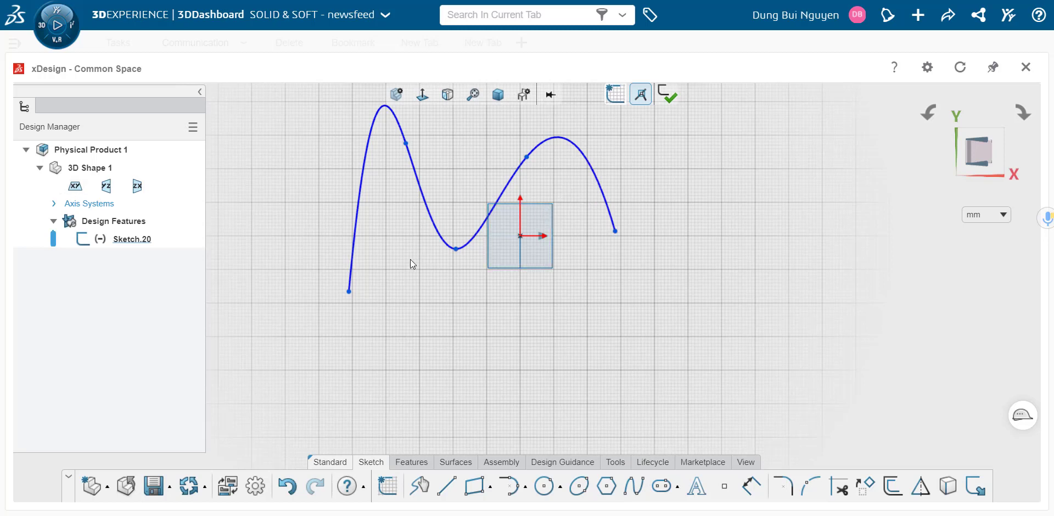
pyautogui.click(293, 488)
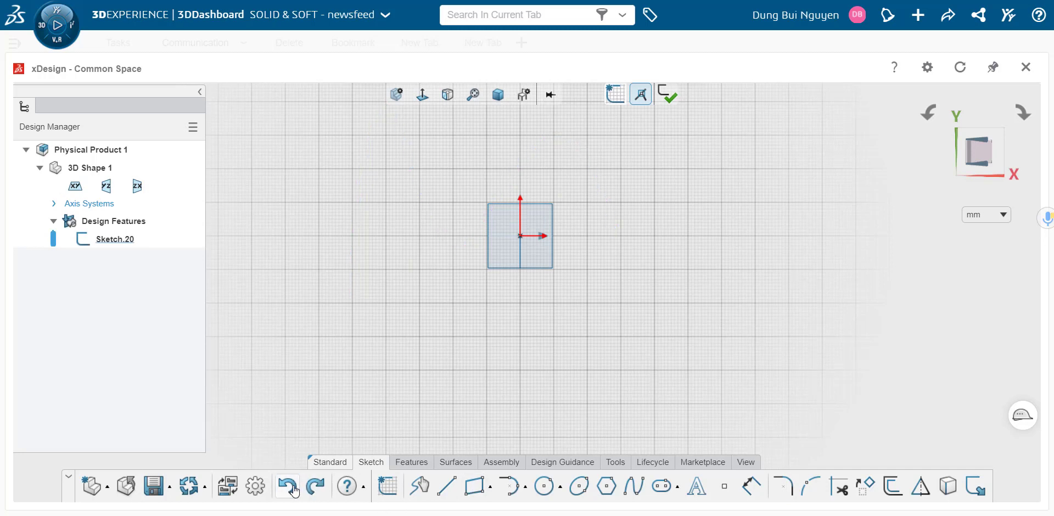
# Step: Draw a horizontal Centerline Slot from two endpoints left of the origin, then set its width
pyautogui.click(678, 488)
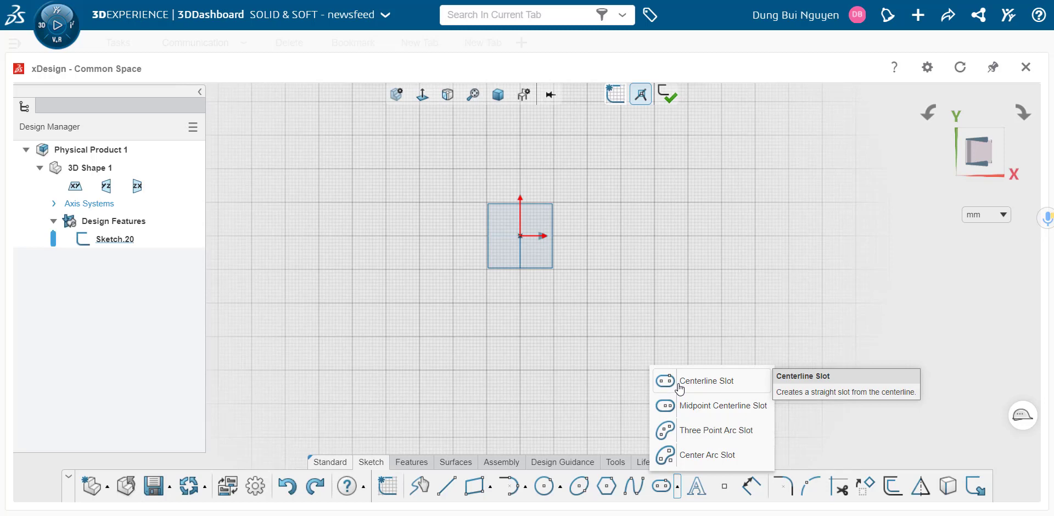
pyautogui.click(680, 389)
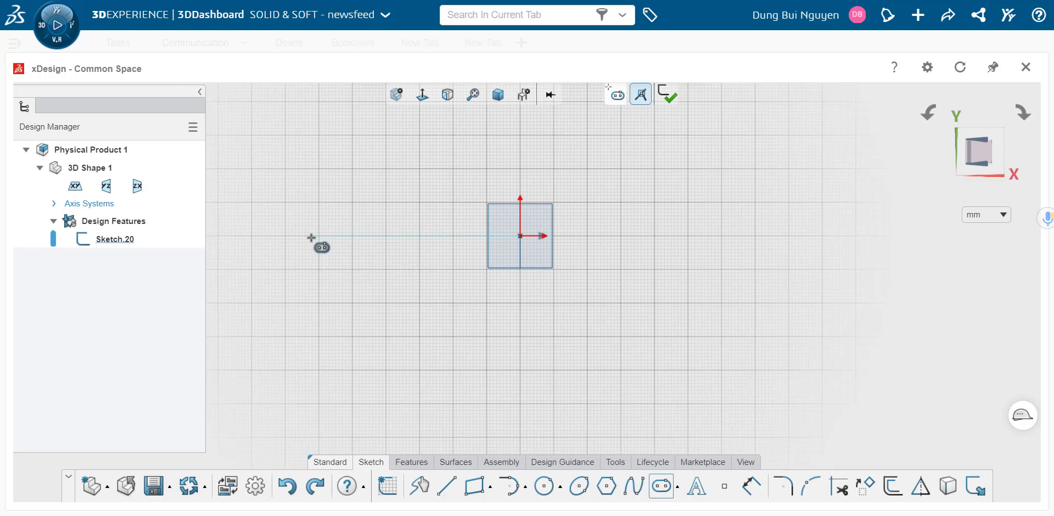
pyautogui.click(310, 237)
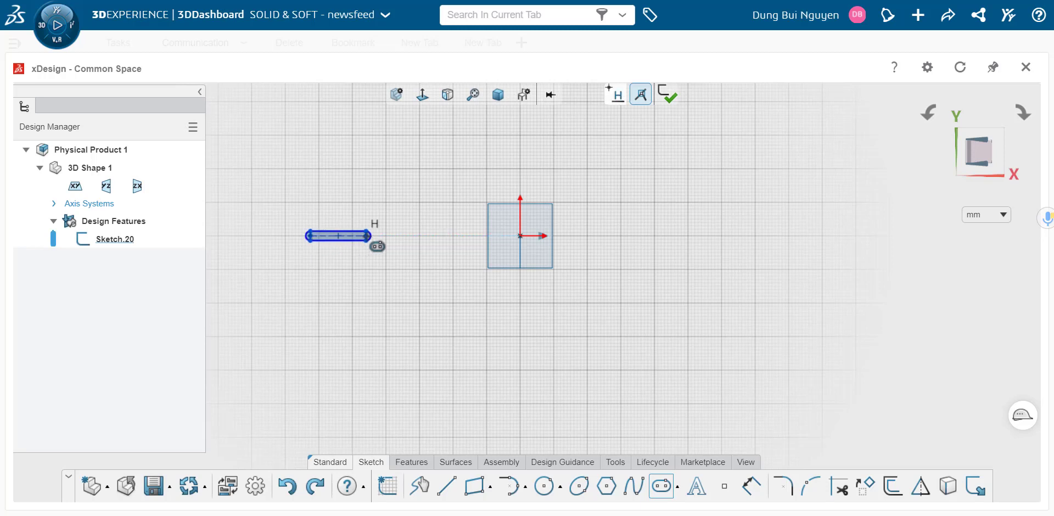
pyautogui.scroll(1, 366, 236)
pyautogui.scroll(1, 367, 236)
pyautogui.scroll(1, 366, 236)
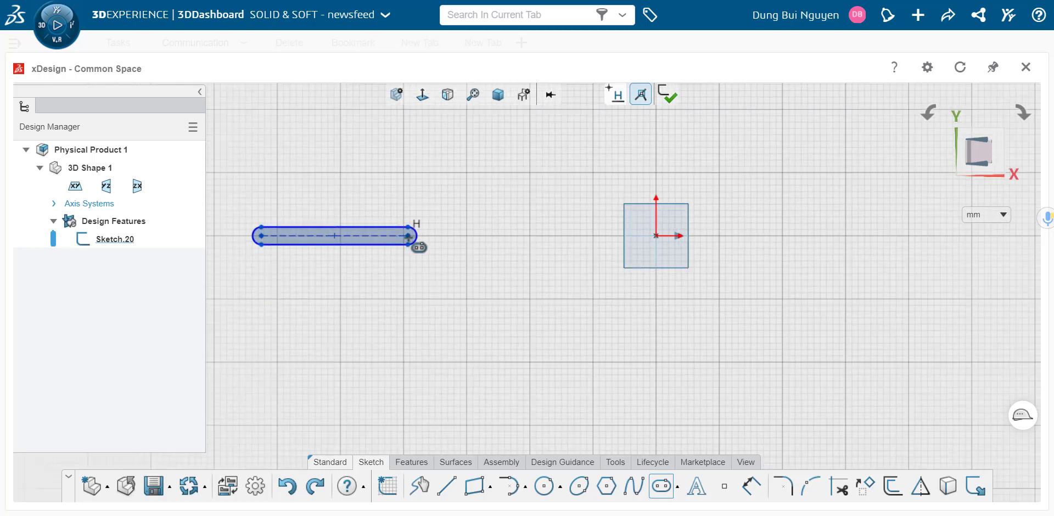
pyautogui.click(408, 236)
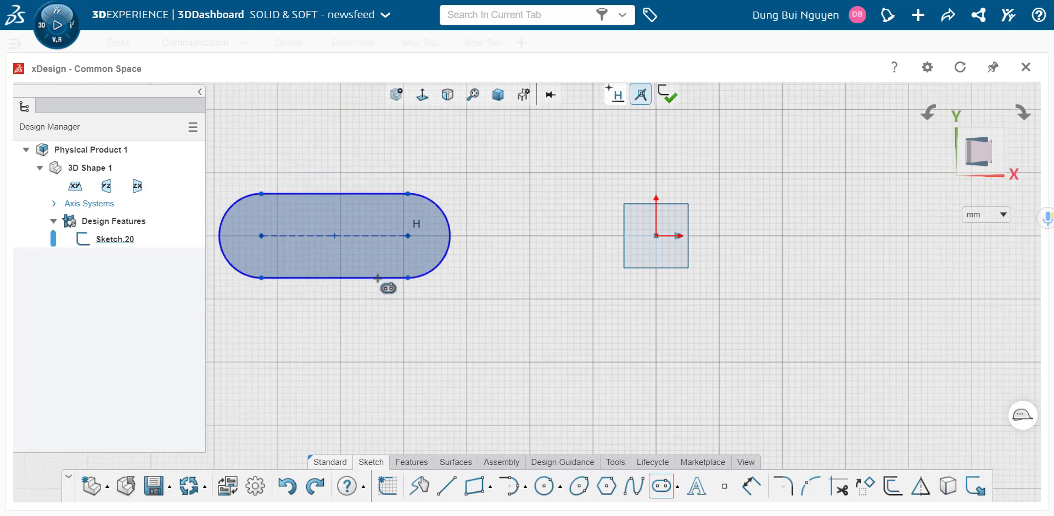
pyautogui.click(377, 278)
pyautogui.scroll(-2, 565, 277)
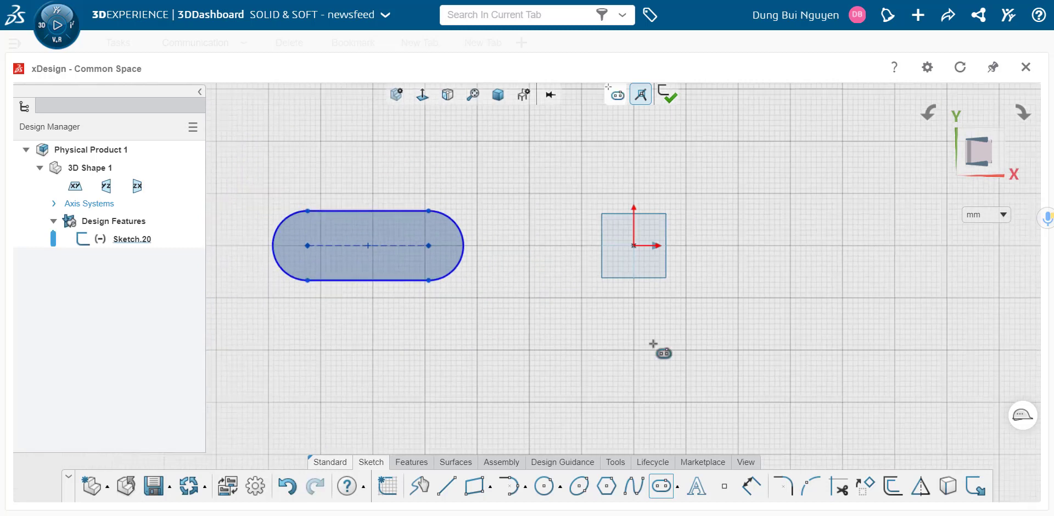
pyautogui.click(678, 486)
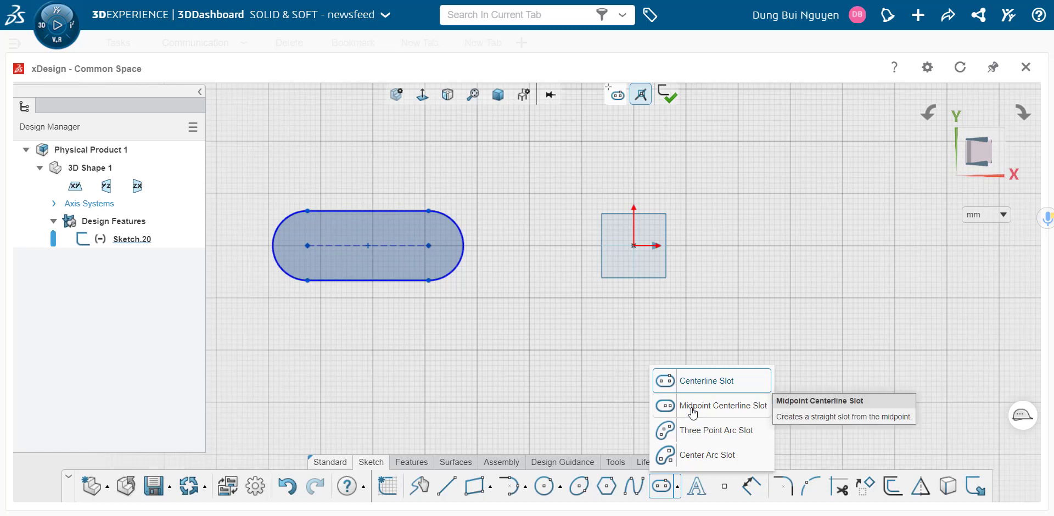
# Step: Draw a wider Midpoint Centerline Slot centred on the origin, extending horizontally
pyautogui.click(692, 409)
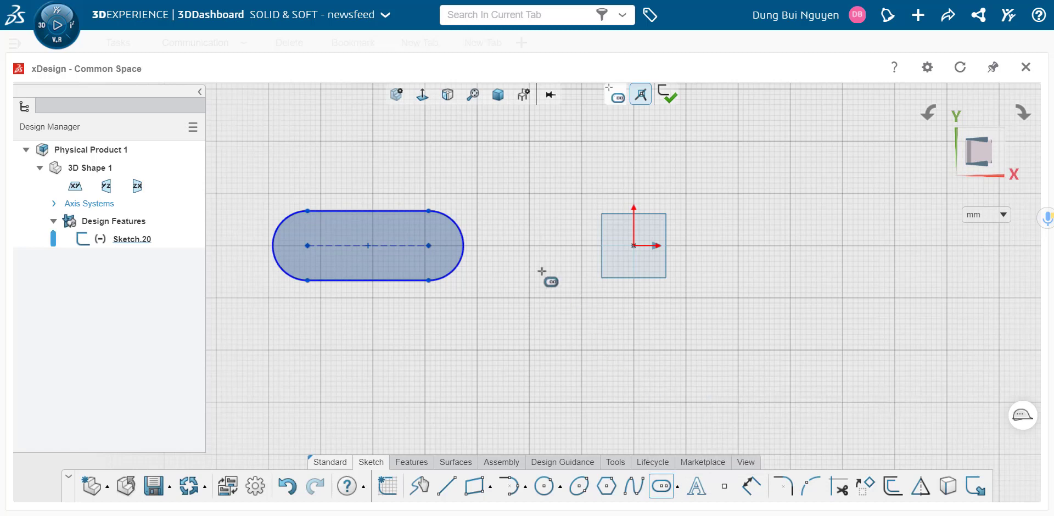
pyautogui.click(634, 246)
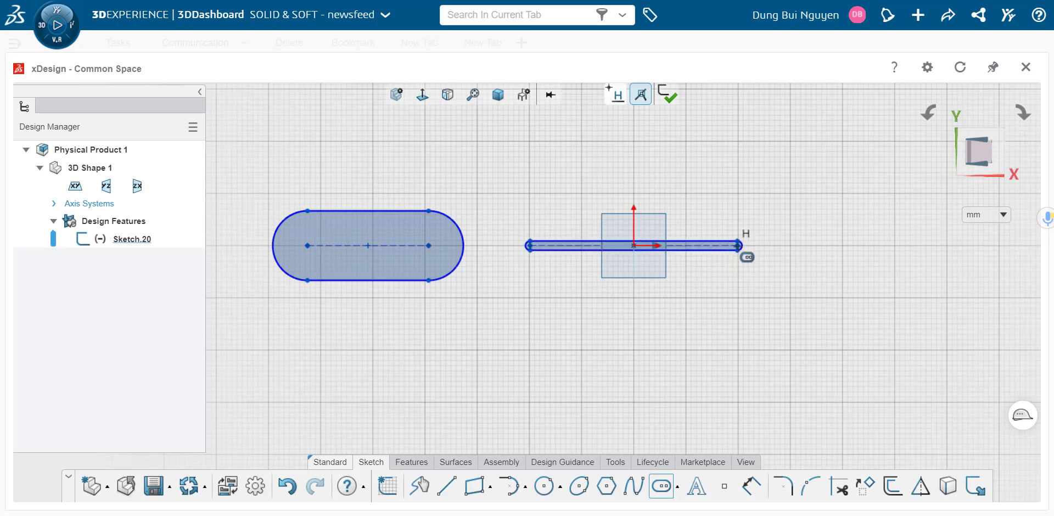
pyautogui.click(739, 246)
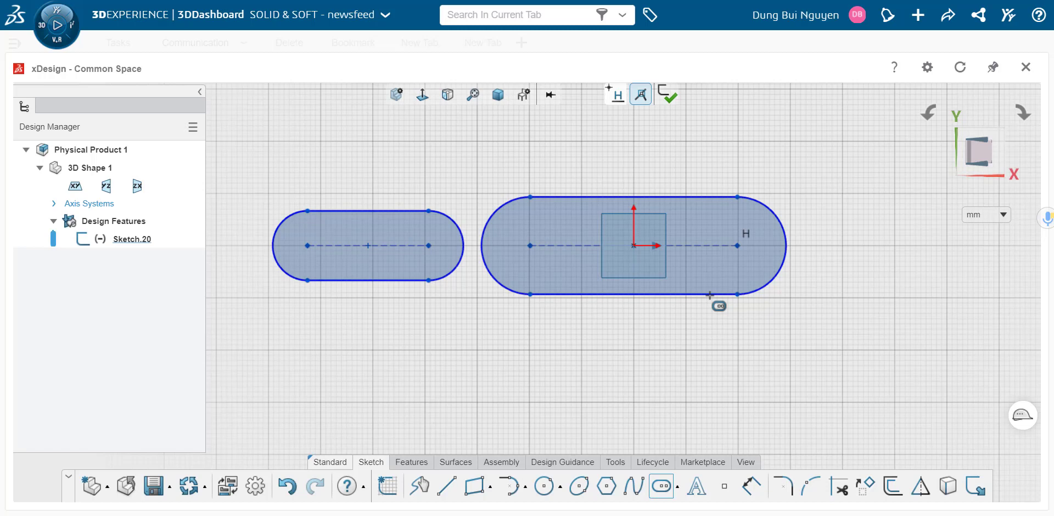
pyautogui.click(710, 296)
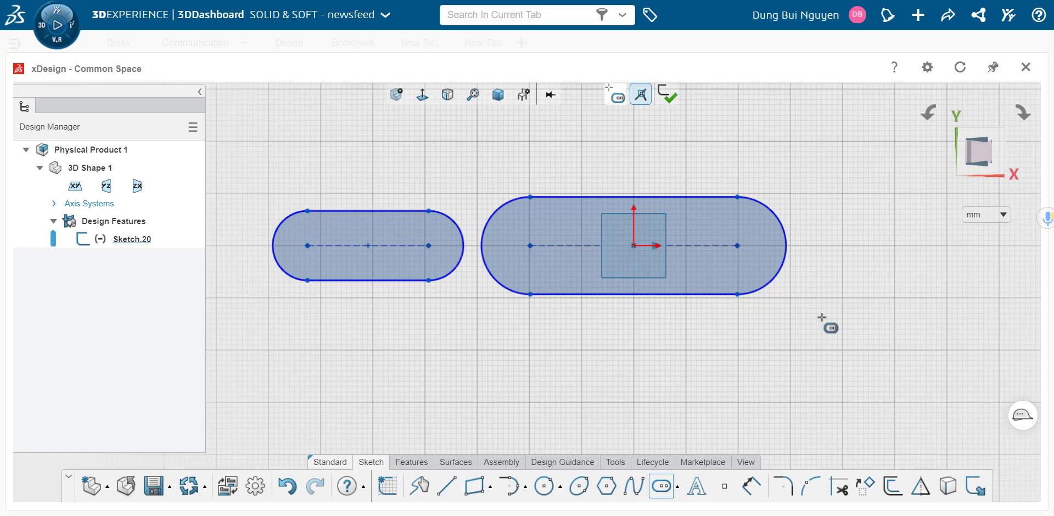
pyautogui.scroll(-2, 666, 354)
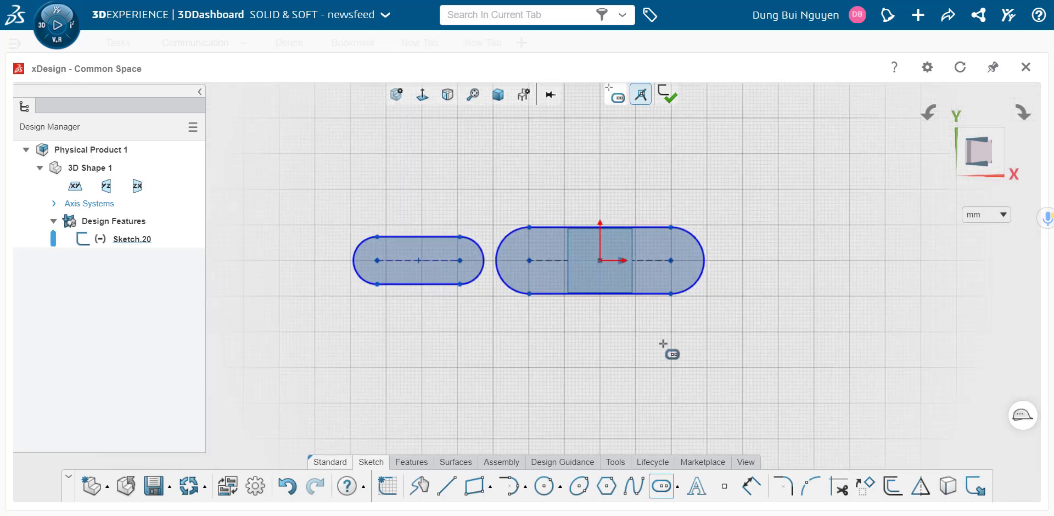
pyautogui.click(678, 488)
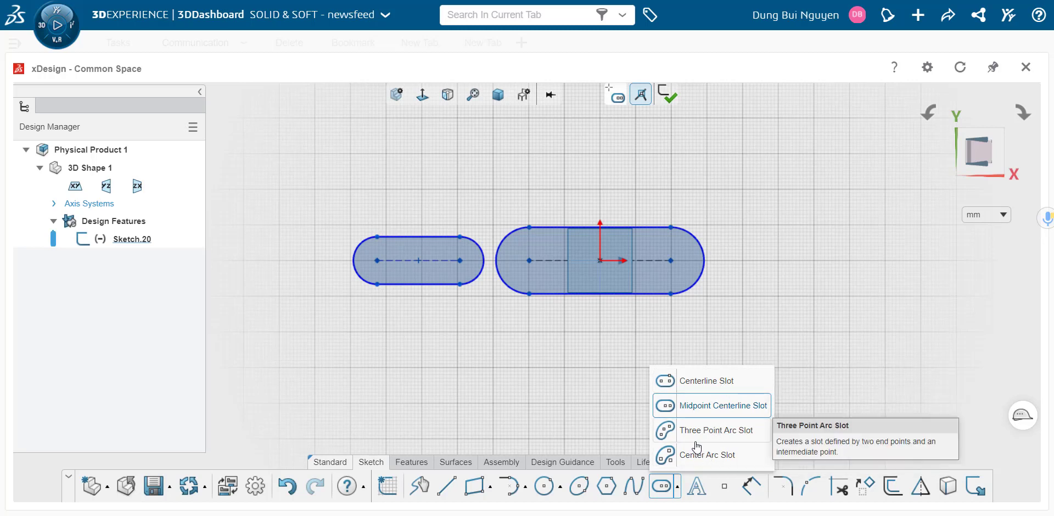
pyautogui.scroll(-2, 512, 318)
pyautogui.scroll(-2, 514, 318)
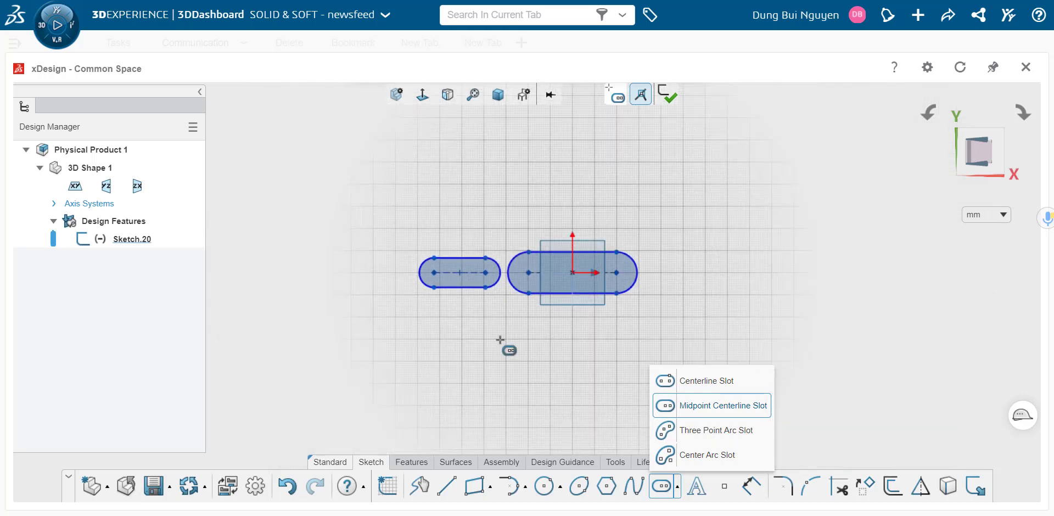
pyautogui.click(685, 433)
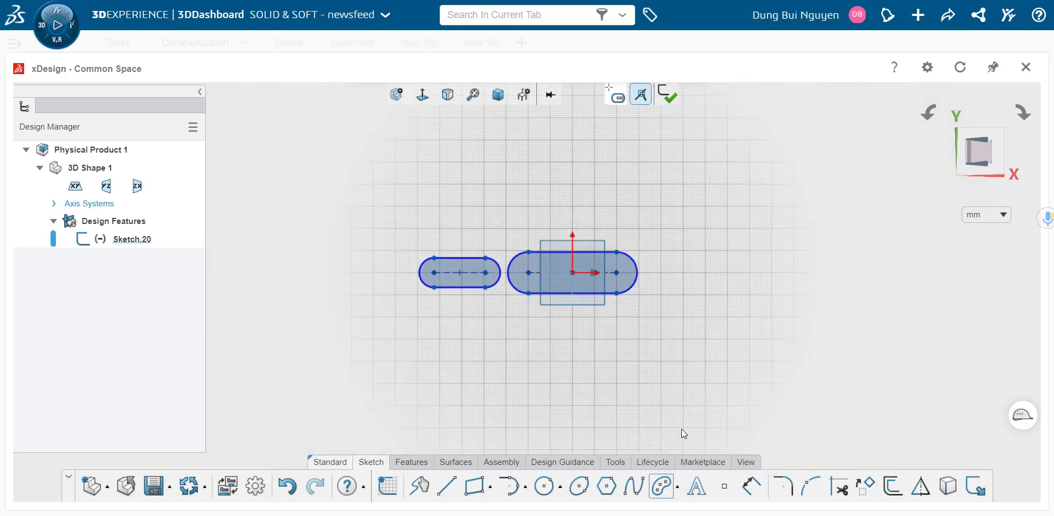
pyautogui.click(492, 355)
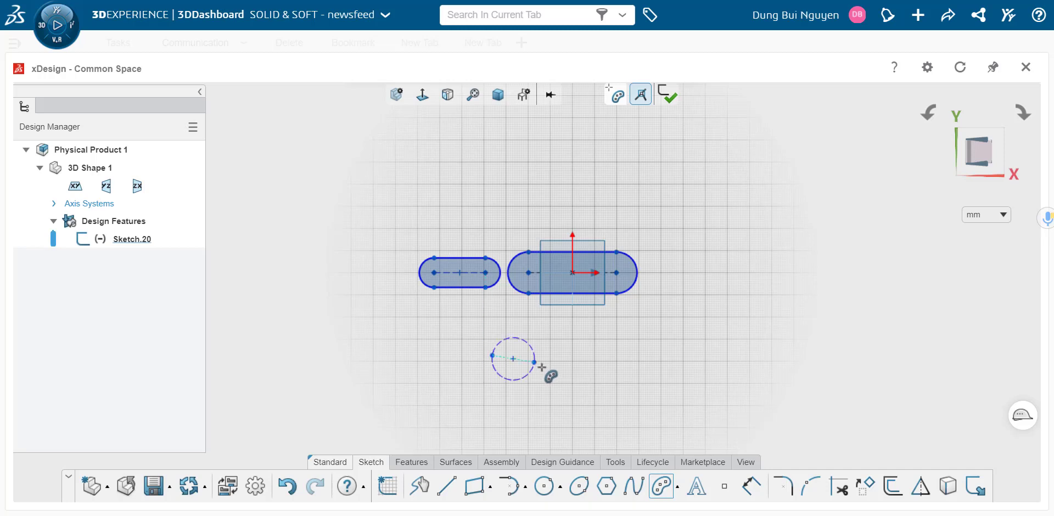
pyautogui.click(563, 426)
pyautogui.click(550, 377)
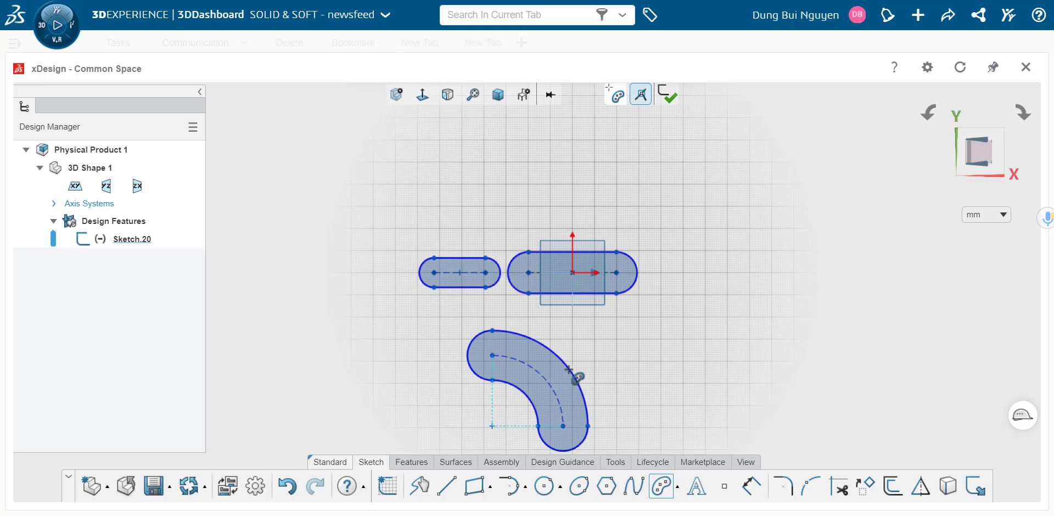
pyautogui.click(569, 369)
pyautogui.click(679, 488)
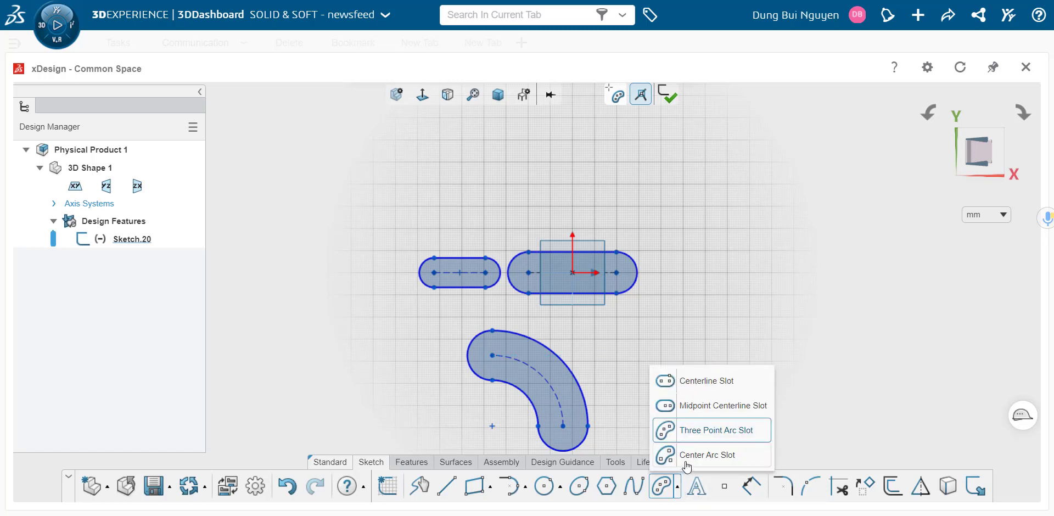
pyautogui.click(686, 465)
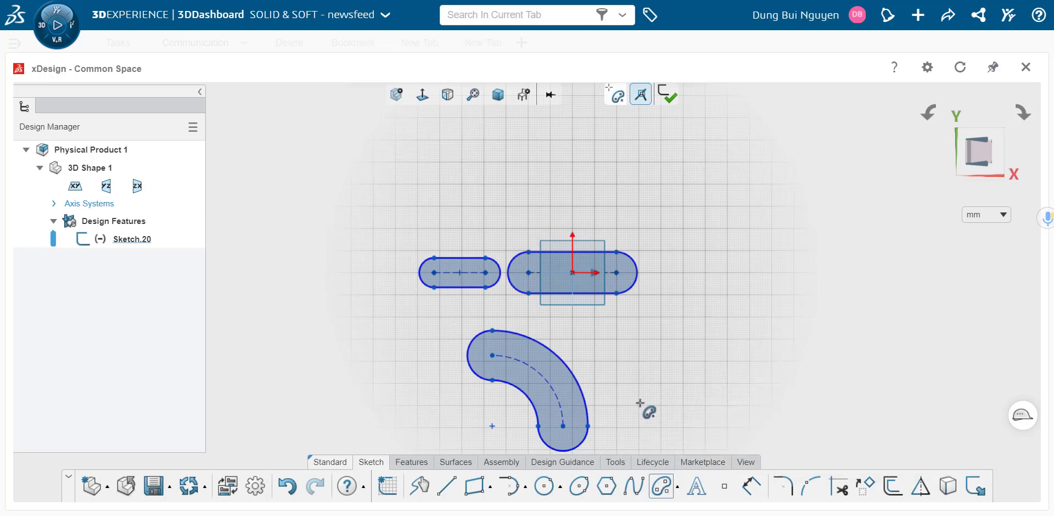
pyautogui.click(642, 380)
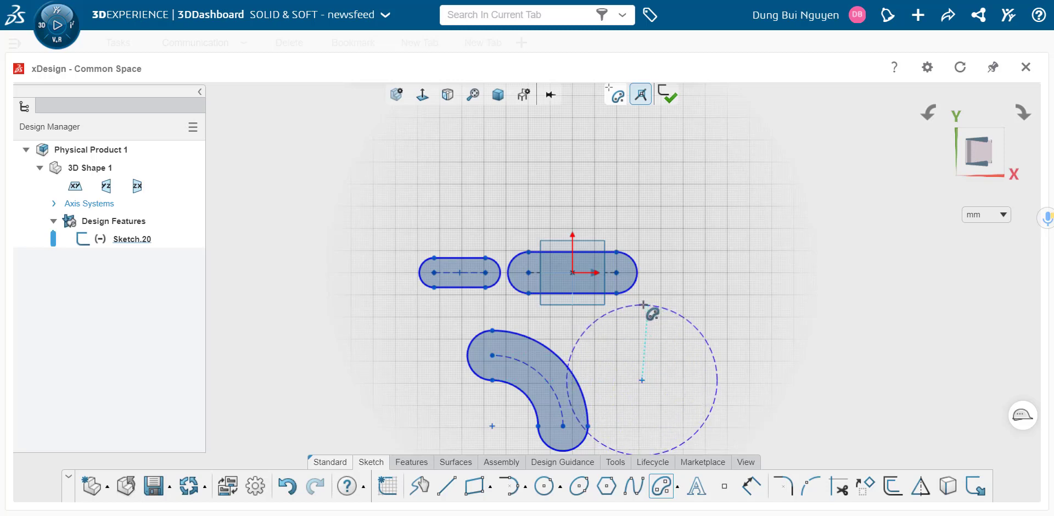
pyautogui.click(642, 305)
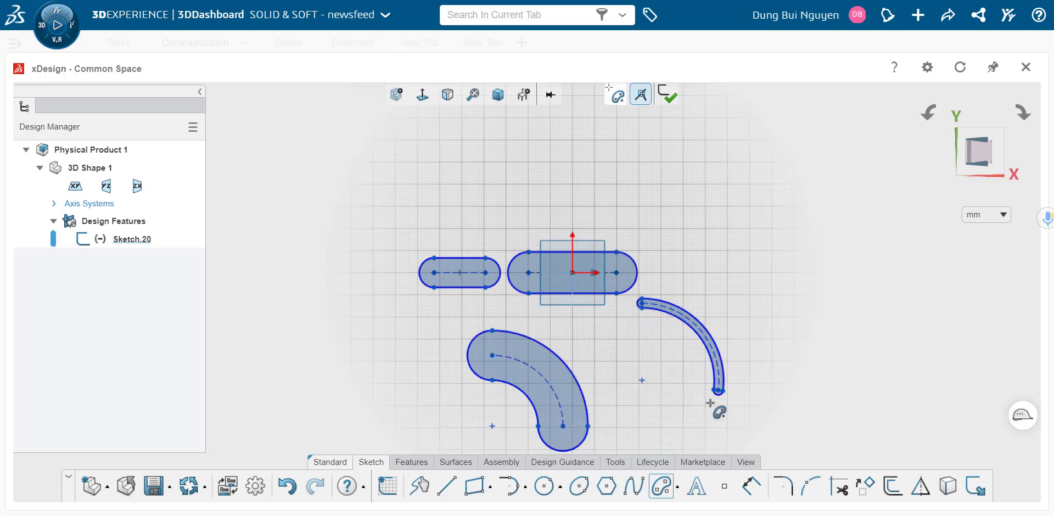
pyautogui.click(683, 434)
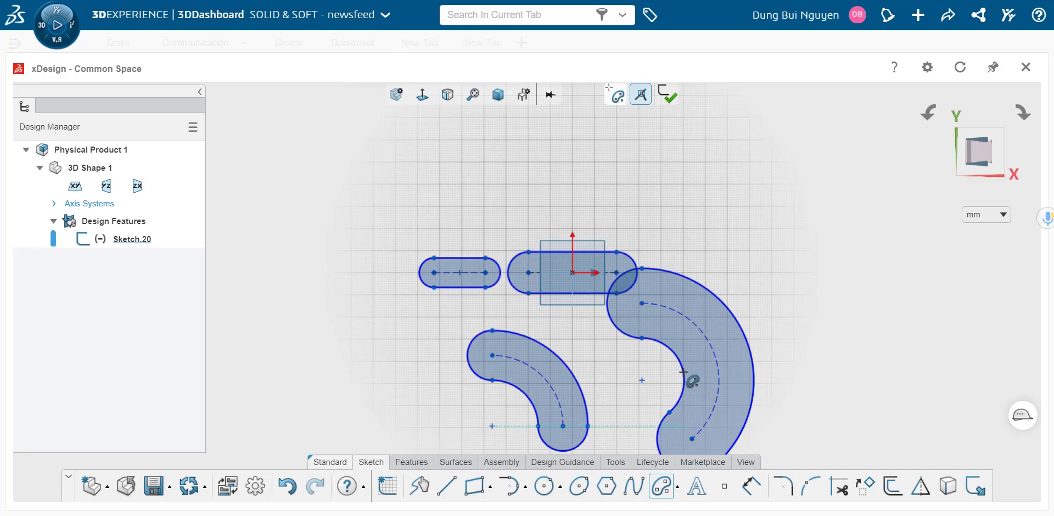
pyautogui.click(683, 373)
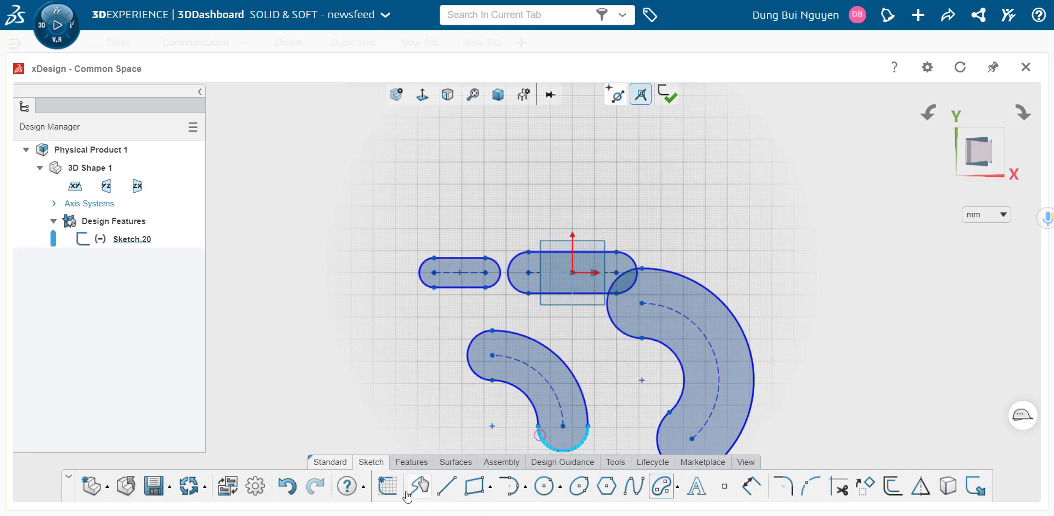
pyautogui.click(293, 487)
# Step: Undo the three-point arc slot and both straight slots, then pan the view
pyautogui.click(293, 487)
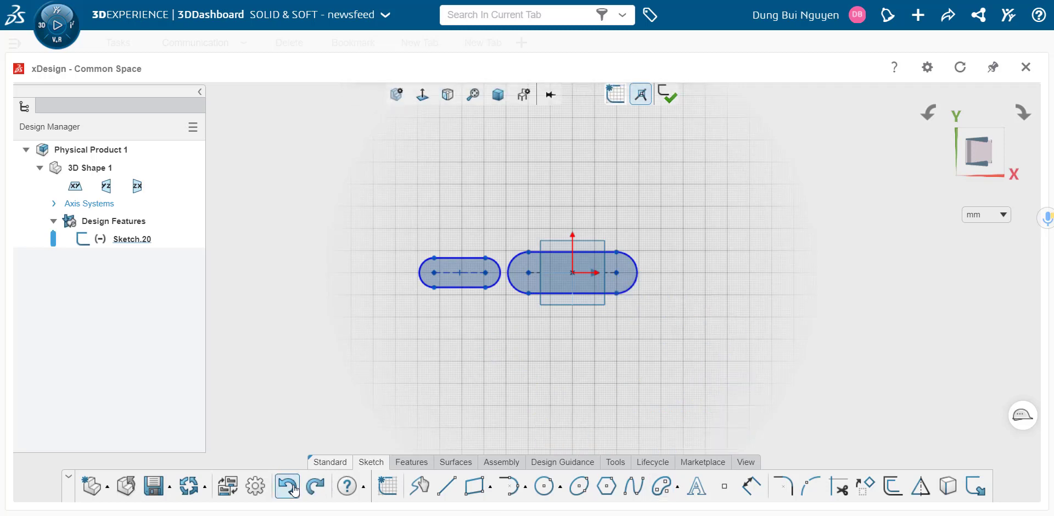
pyautogui.click(293, 486)
pyautogui.click(293, 487)
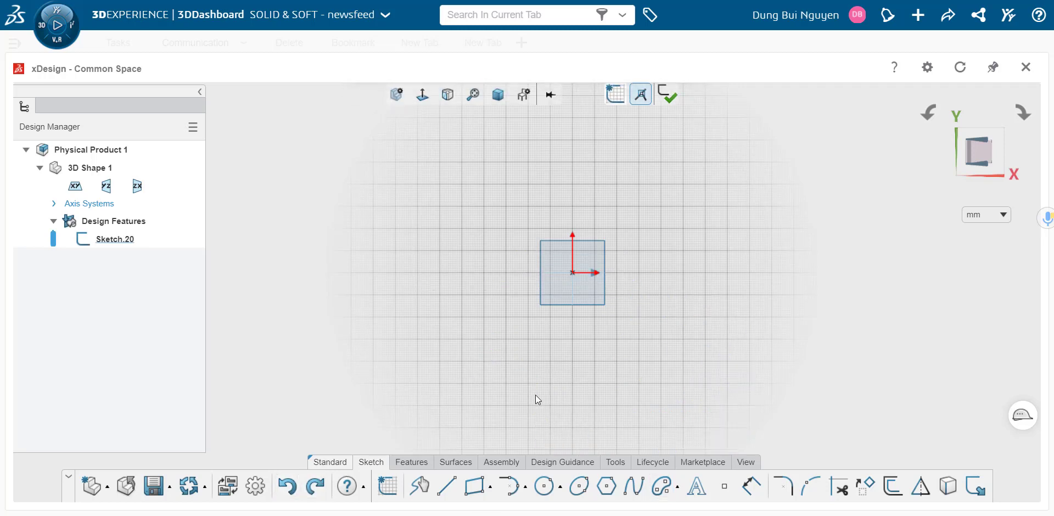
pyautogui.moveTo(585, 256); pyautogui.dragTo(569, 263, button='middle')
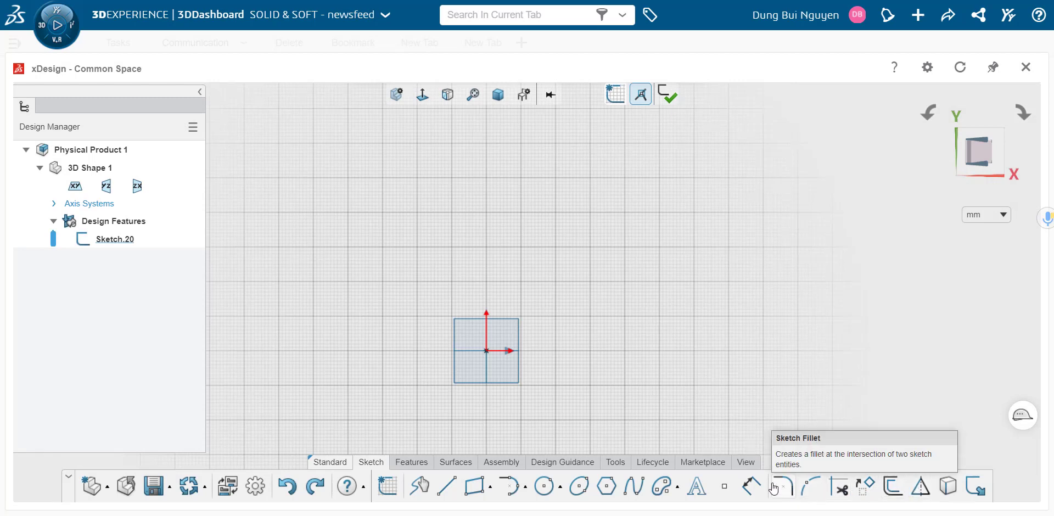
# Step: Draw the crossing star lines above the origin, closing back at the first point
pyautogui.click(446, 485)
pyautogui.click(345, 322)
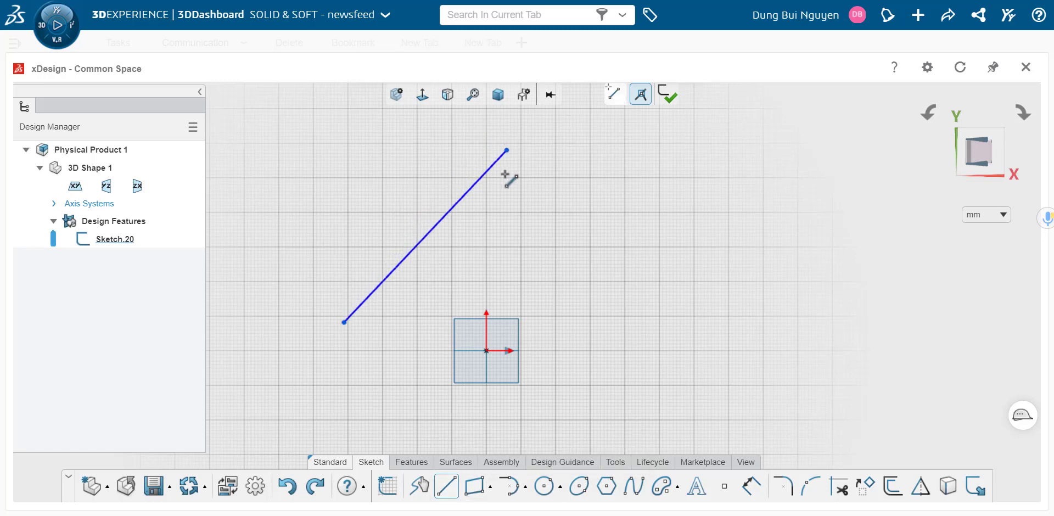
pyautogui.click(505, 174)
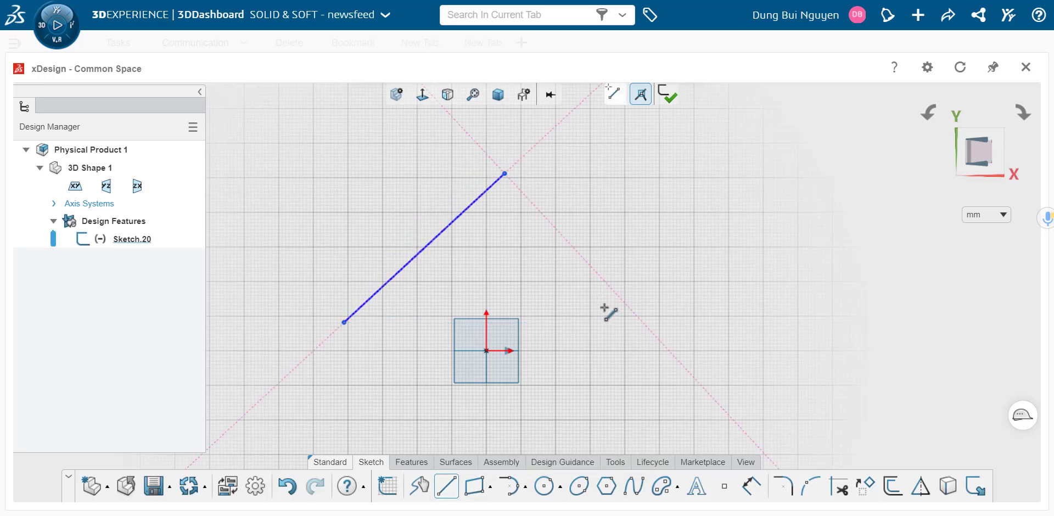
pyautogui.doubleClick(574, 317)
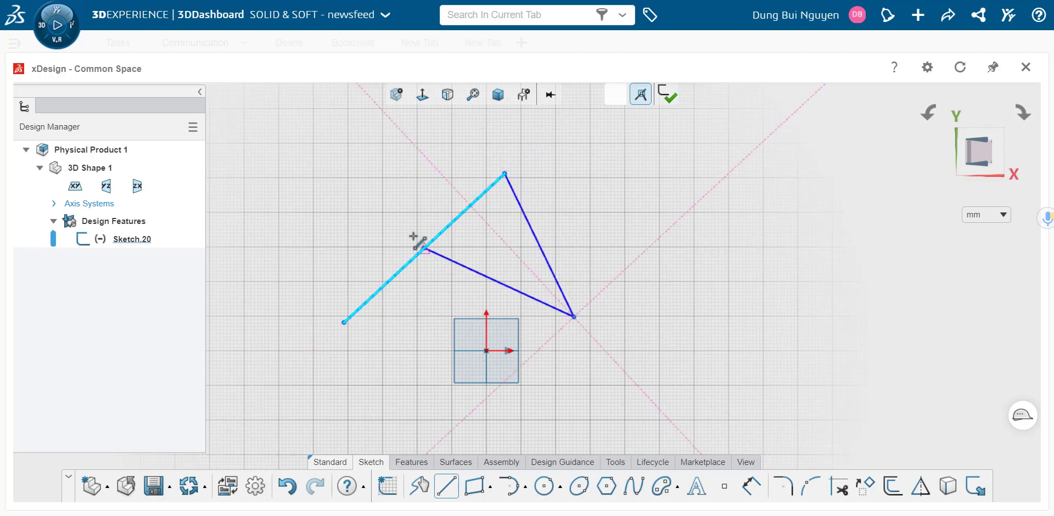
pyautogui.click(390, 177)
pyautogui.click(579, 228)
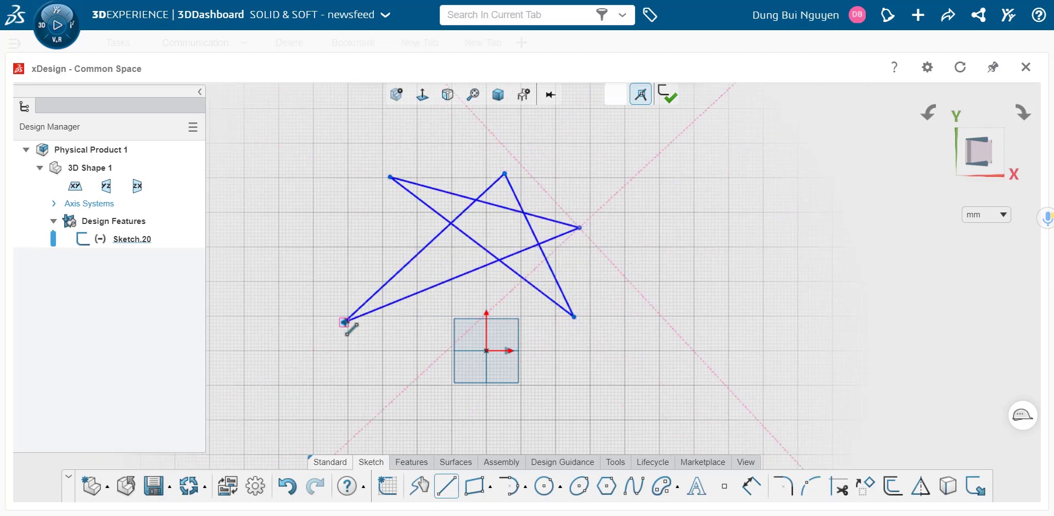
pyautogui.click(344, 322)
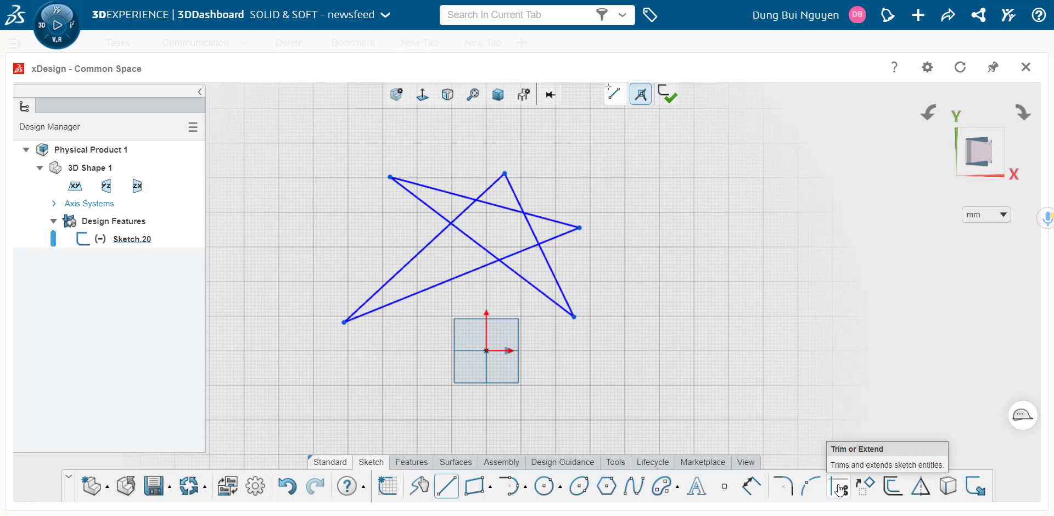
# Step: Use Trim or Extend to cut away three inner star segments, then exit the tool
pyautogui.click(839, 487)
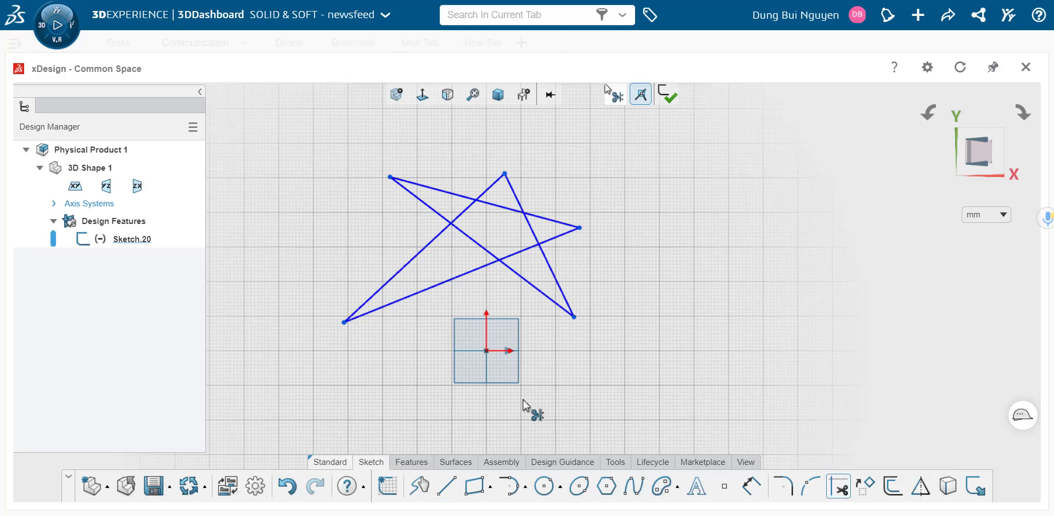
pyautogui.click(468, 241)
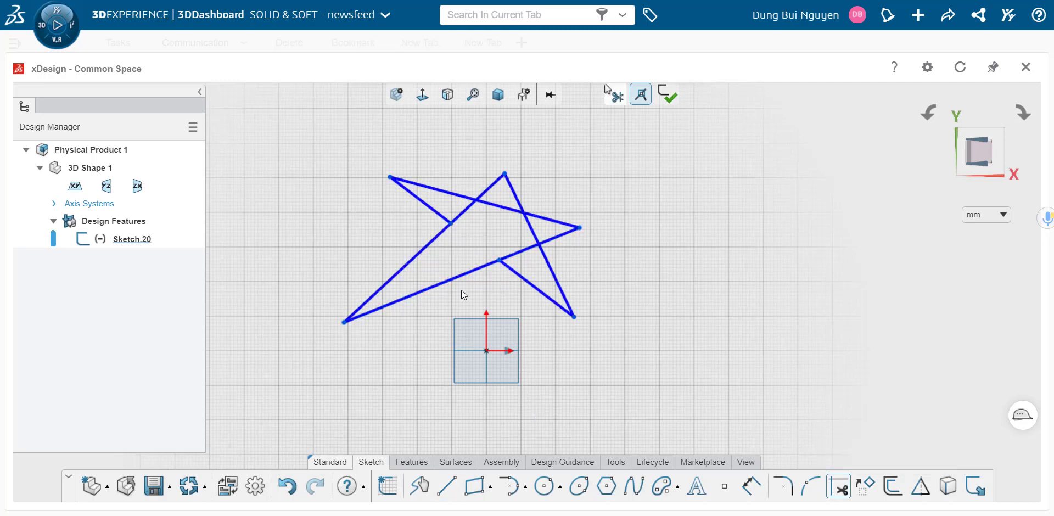
pyautogui.click(466, 211)
pyautogui.click(493, 205)
pyautogui.click(844, 490)
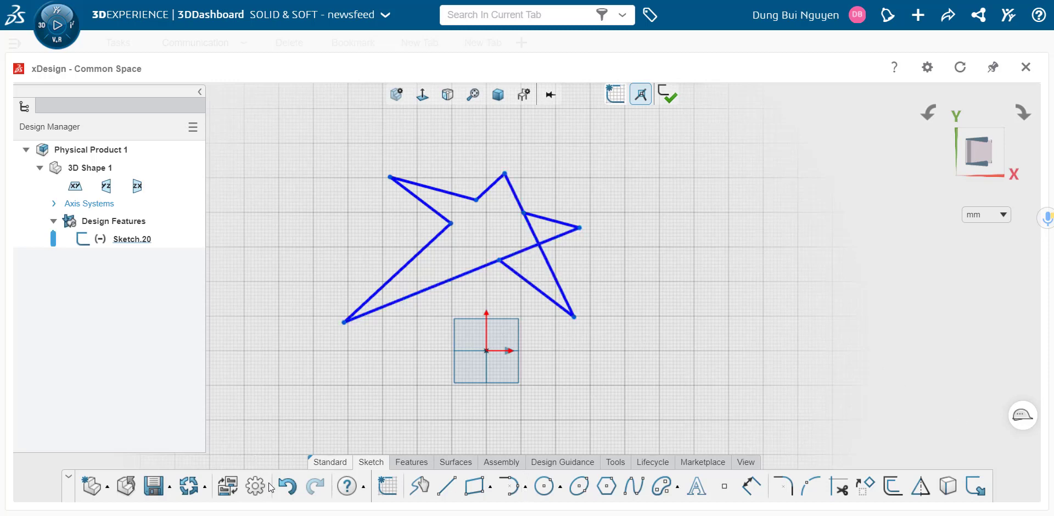
# Step: Undo the trims and star lines until the star is gone
pyautogui.click(286, 488)
pyautogui.click(287, 488)
pyautogui.click(286, 489)
pyautogui.click(286, 488)
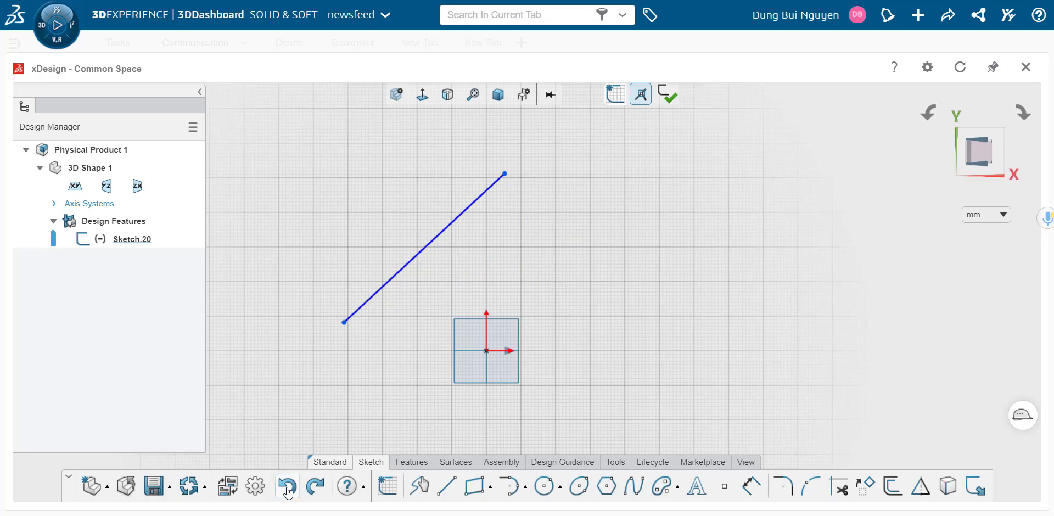
pyautogui.click(286, 489)
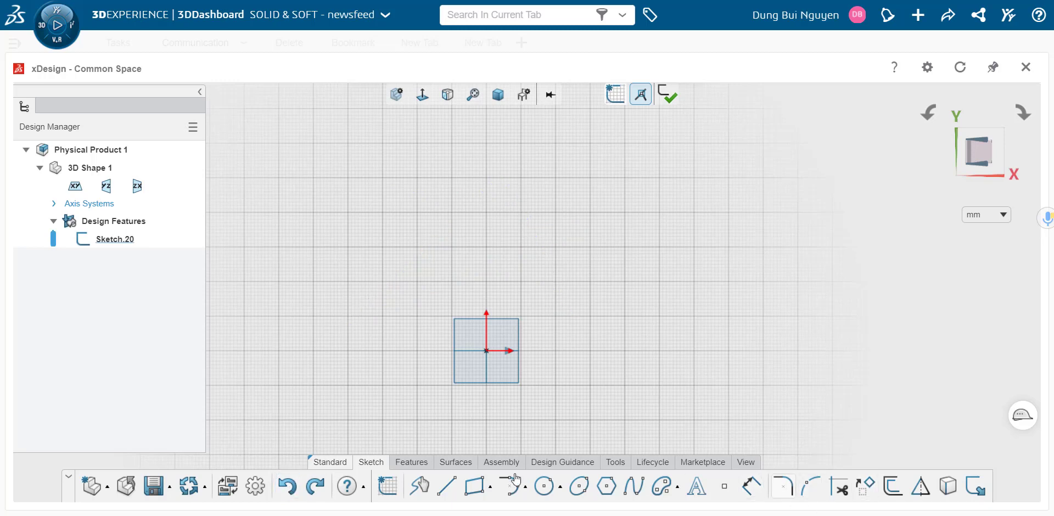
# Step: Draw a two-segment line from the origin straight upward
pyautogui.click(445, 486)
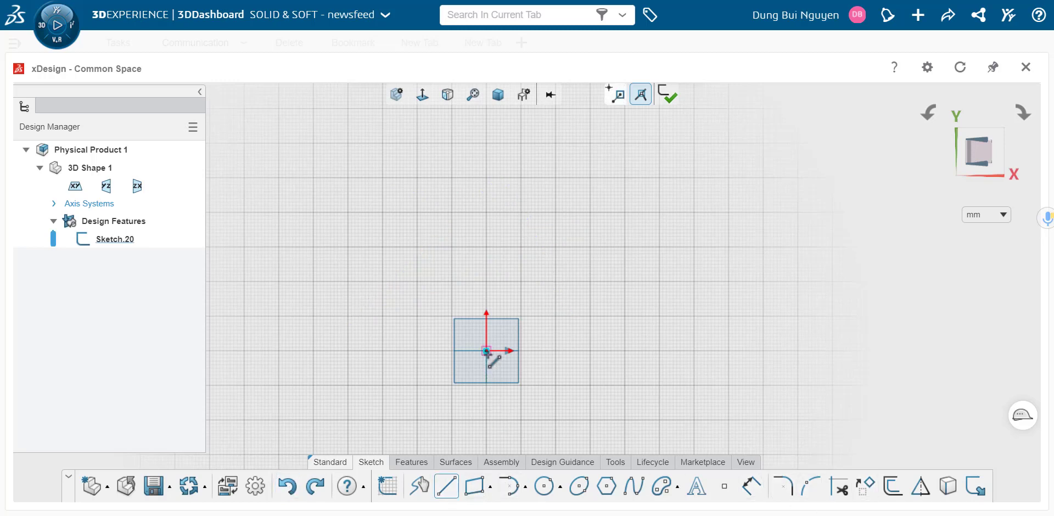
pyautogui.click(486, 350)
pyautogui.click(496, 328)
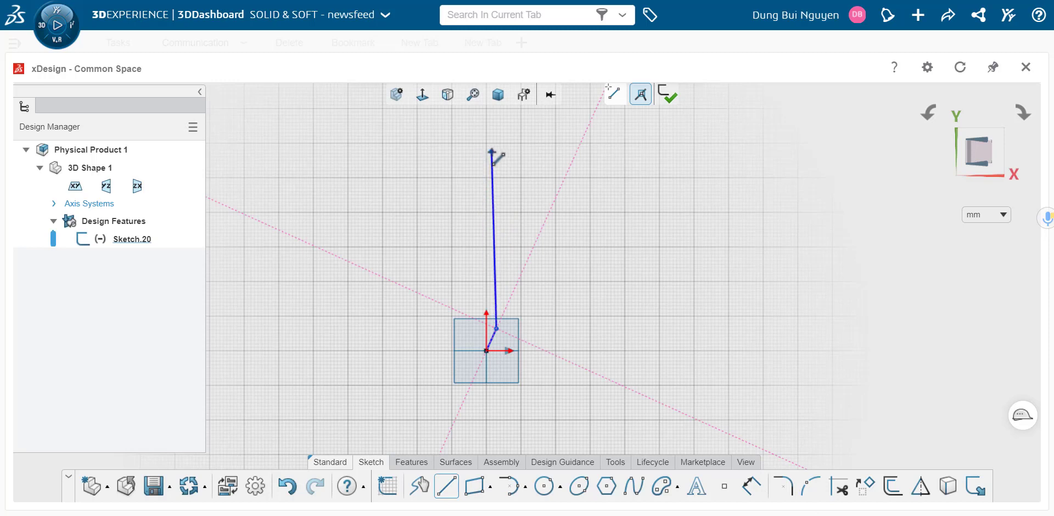
pyautogui.click(496, 151)
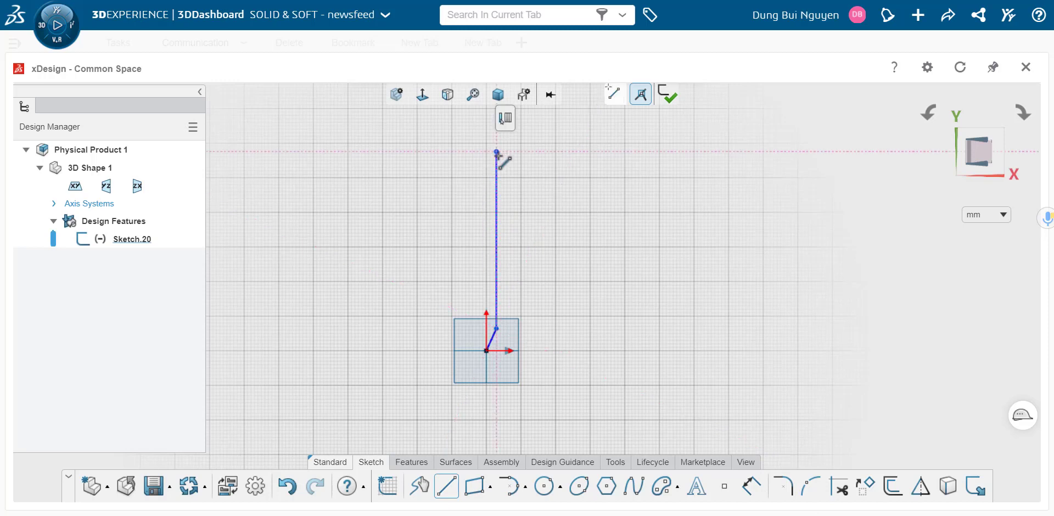
pyautogui.press('Escape')
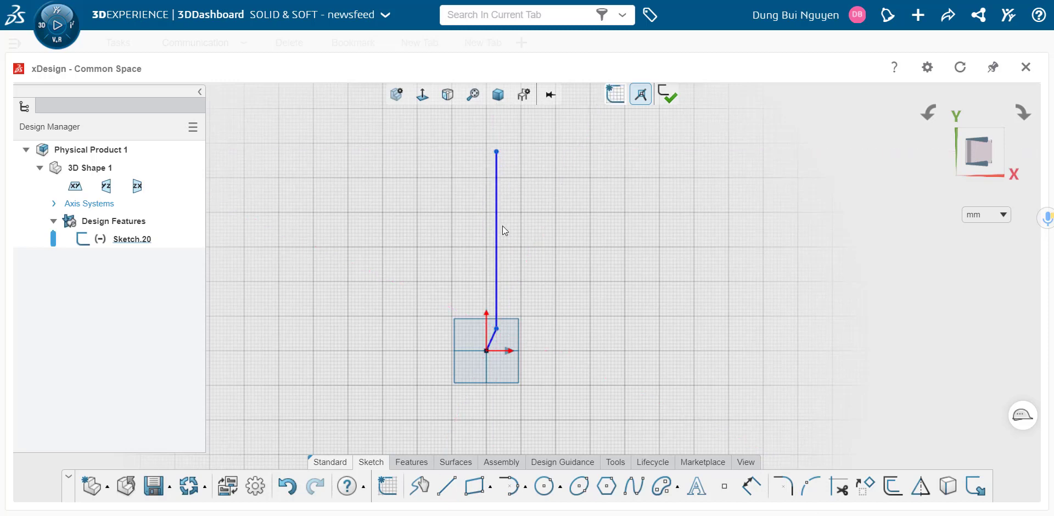
pyautogui.click(499, 222)
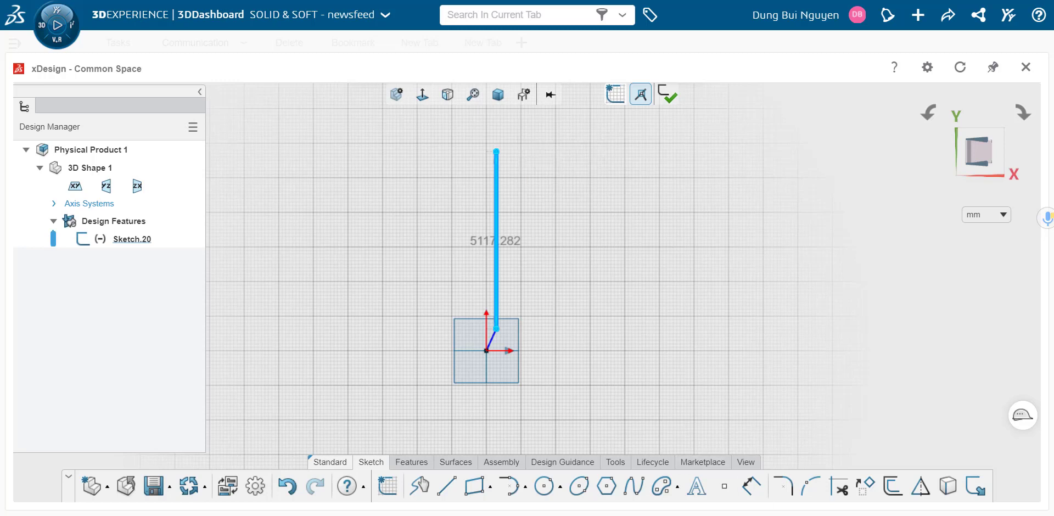
# Step: Draw a circle to the right of the vertical line
pyautogui.click(680, 306)
pyautogui.click(544, 486)
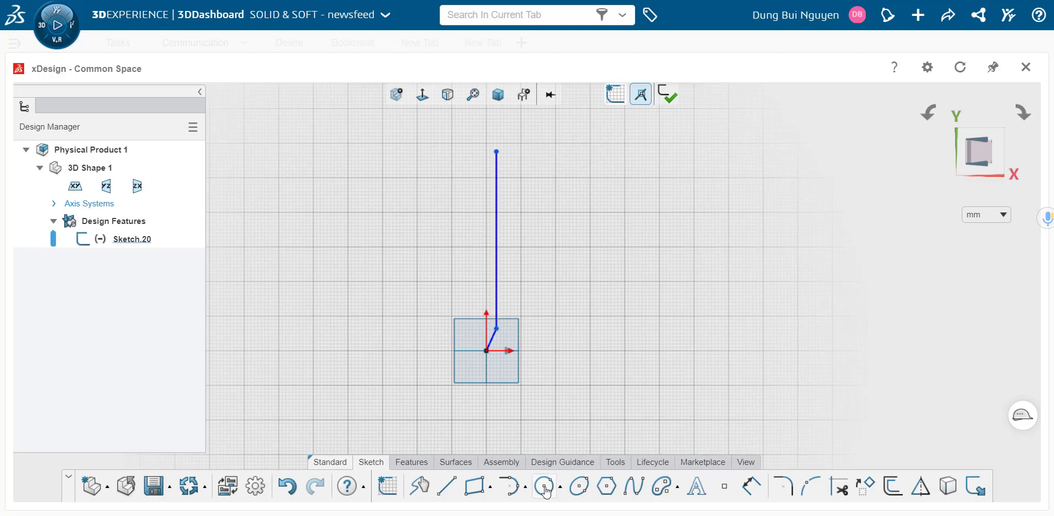
pyautogui.click(553, 217)
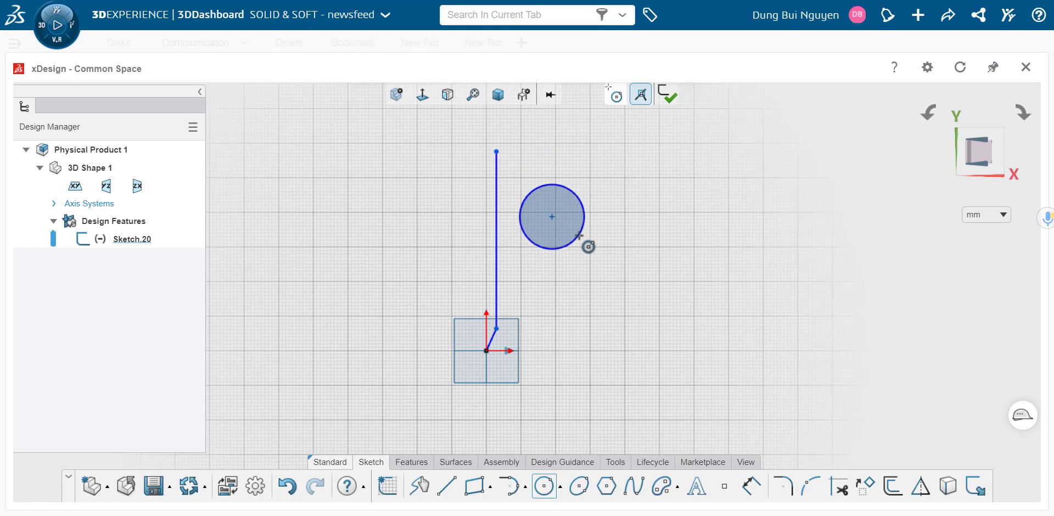
pyautogui.click(578, 236)
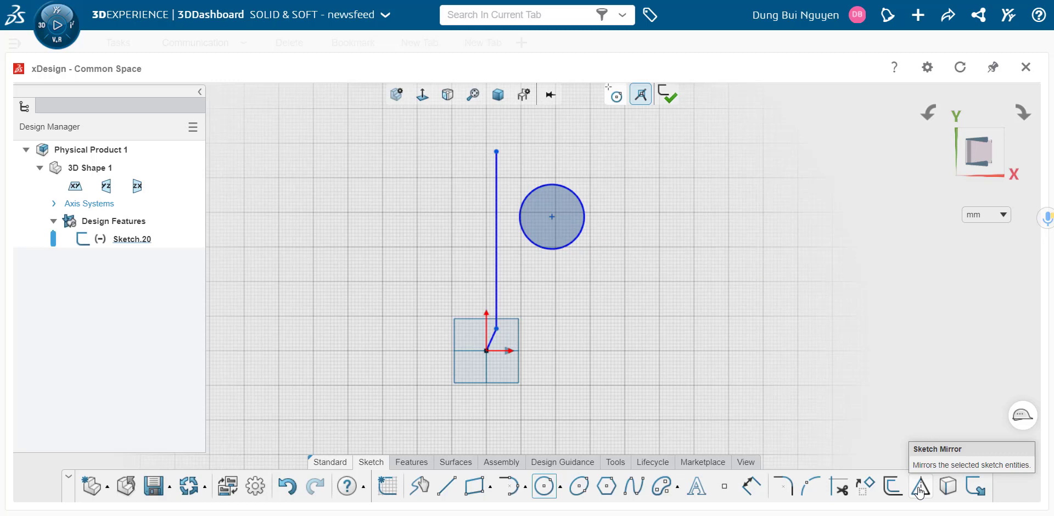
# Step: Mirror Circle14 across Line.10 with Sketch Mirror, creating the left circle
pyautogui.click(920, 487)
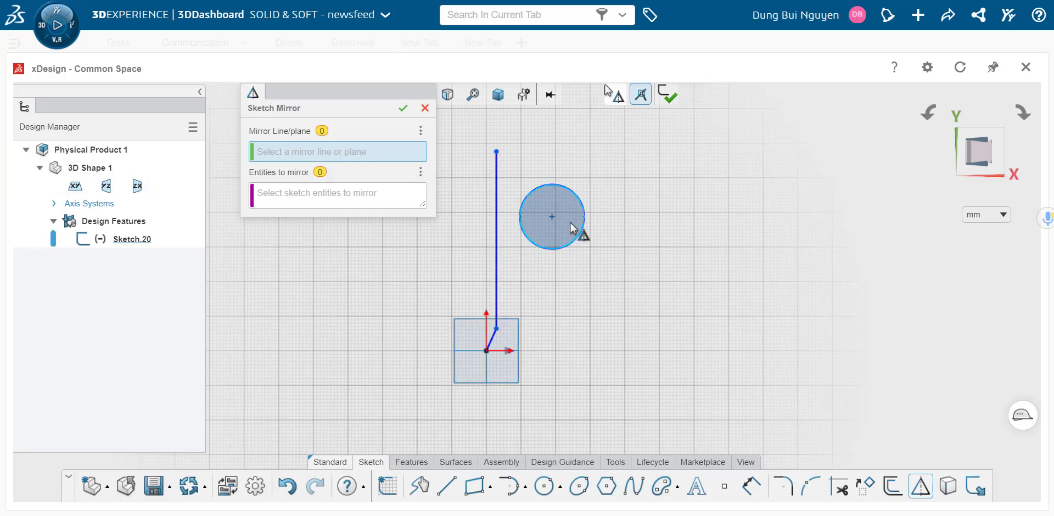
pyautogui.click(496, 202)
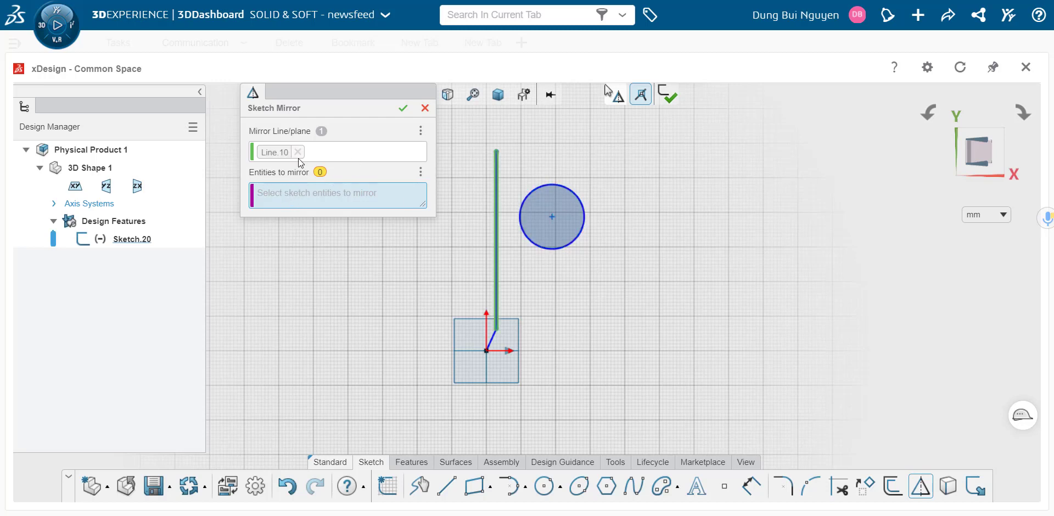
pyautogui.click(567, 194)
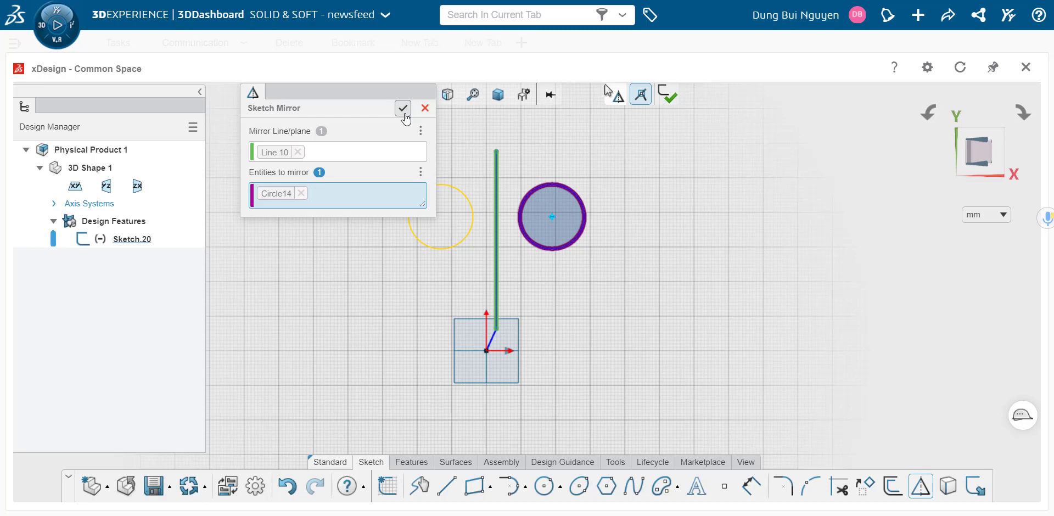
pyautogui.click(403, 108)
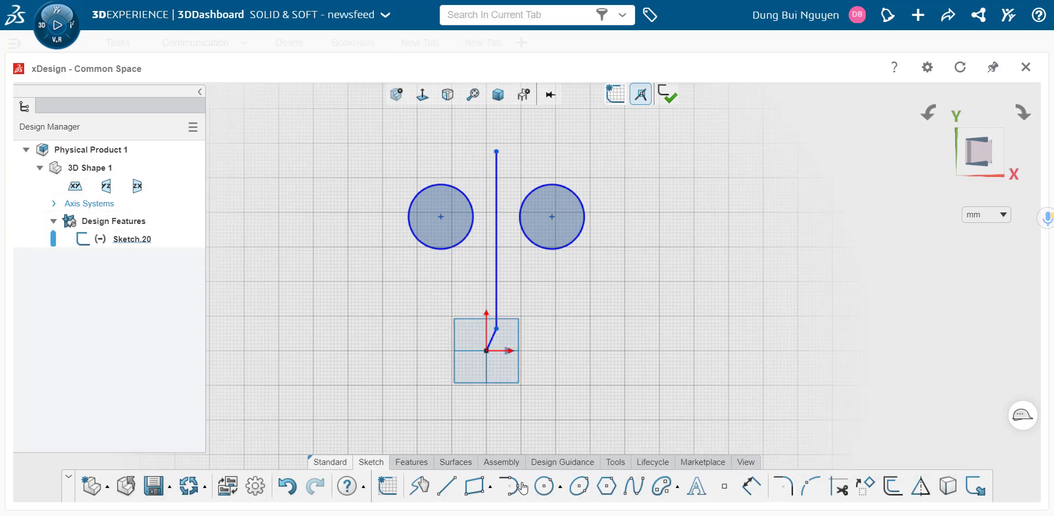
# Step: Draw a line from the vertical line's top endpoint off to the right
pyautogui.click(446, 486)
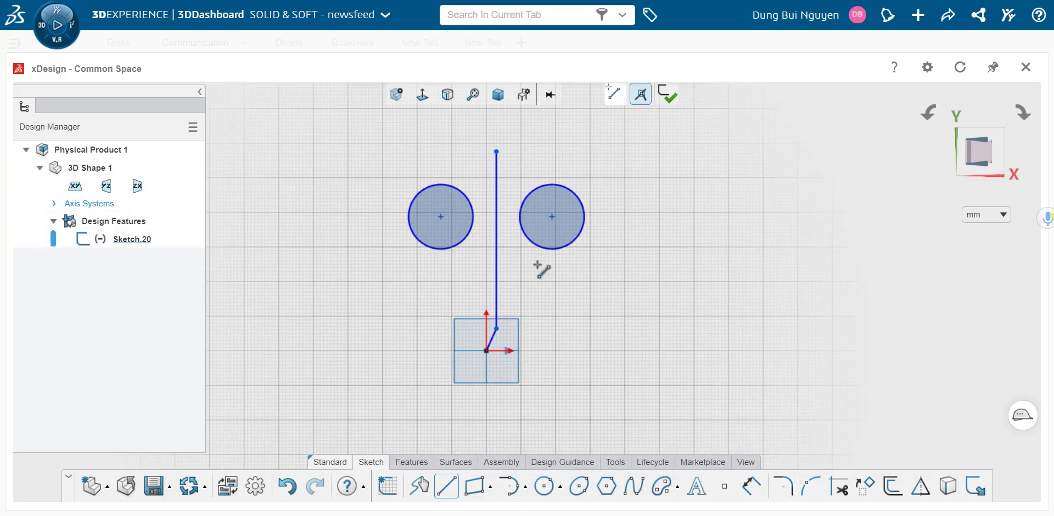
pyautogui.click(496, 151)
pyautogui.click(659, 162)
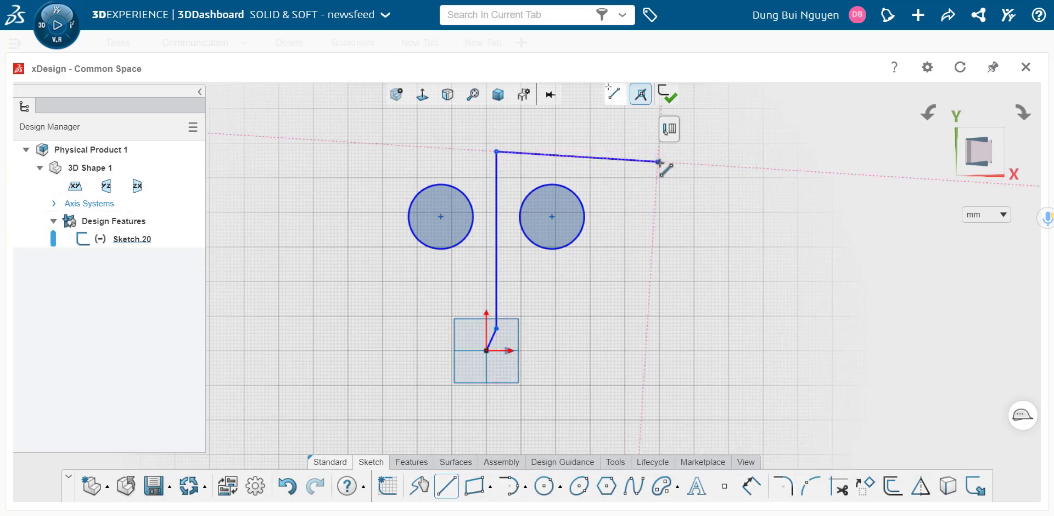
pyautogui.press('Escape')
# Step: Round the top corner with a 573 mm sketch fillet
pyautogui.click(782, 486)
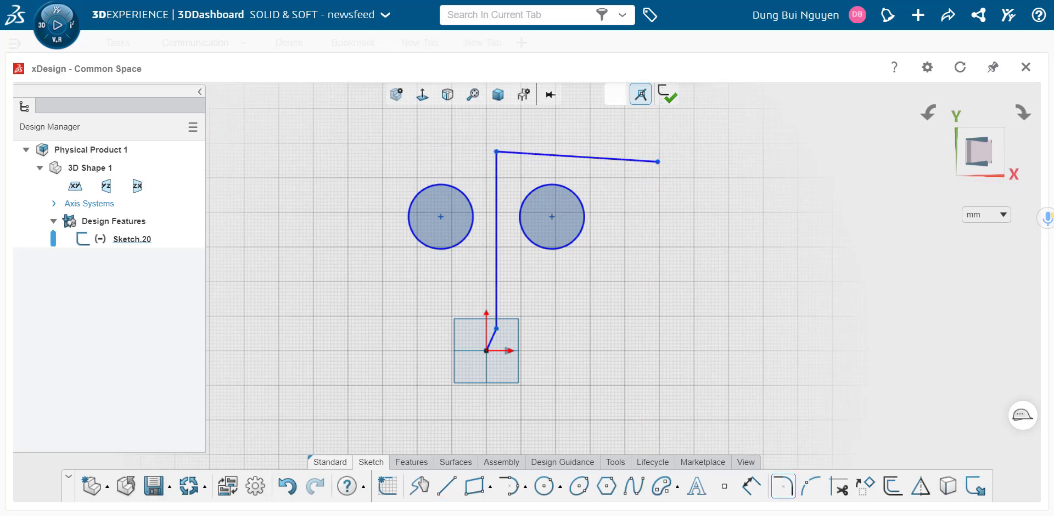
pyautogui.click(500, 157)
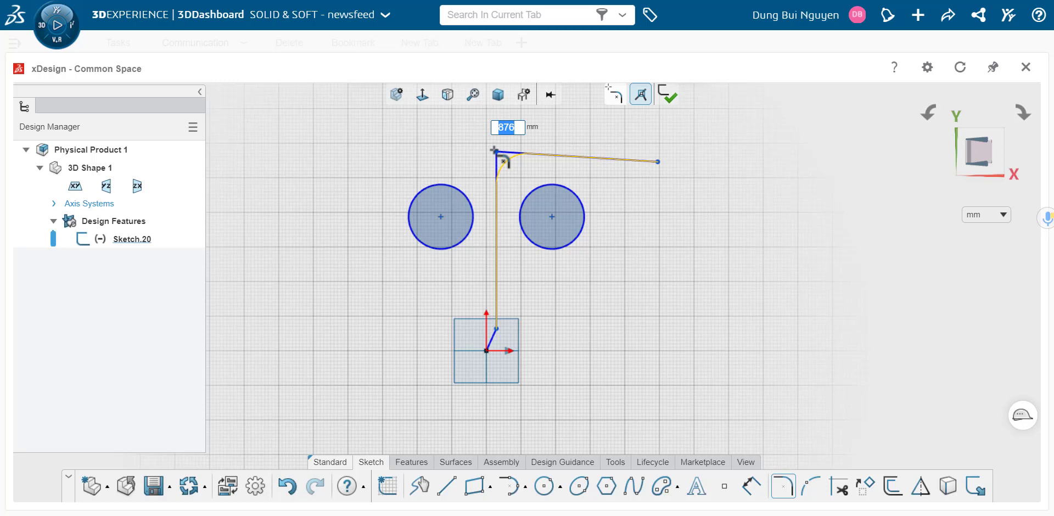
pyautogui.press('Escape')
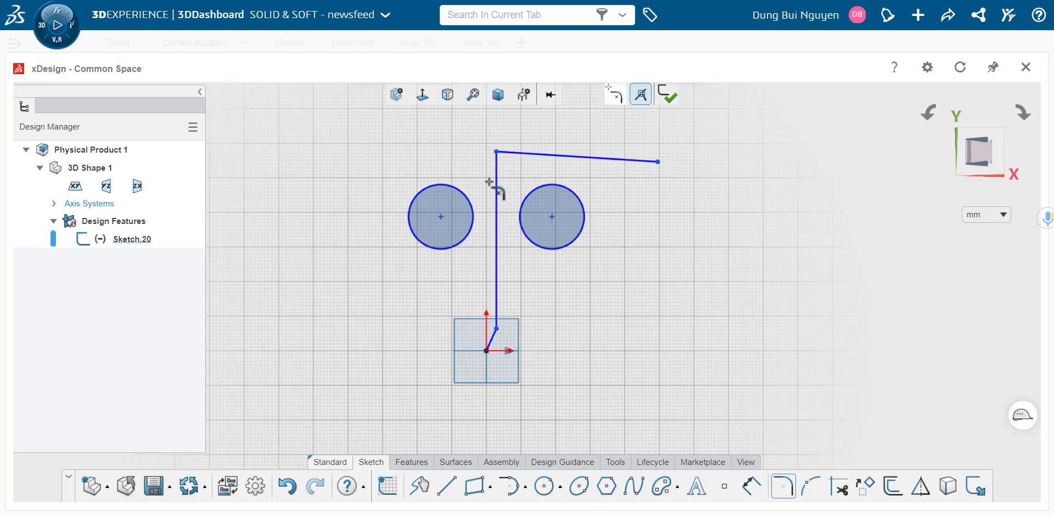
pyautogui.click(511, 159)
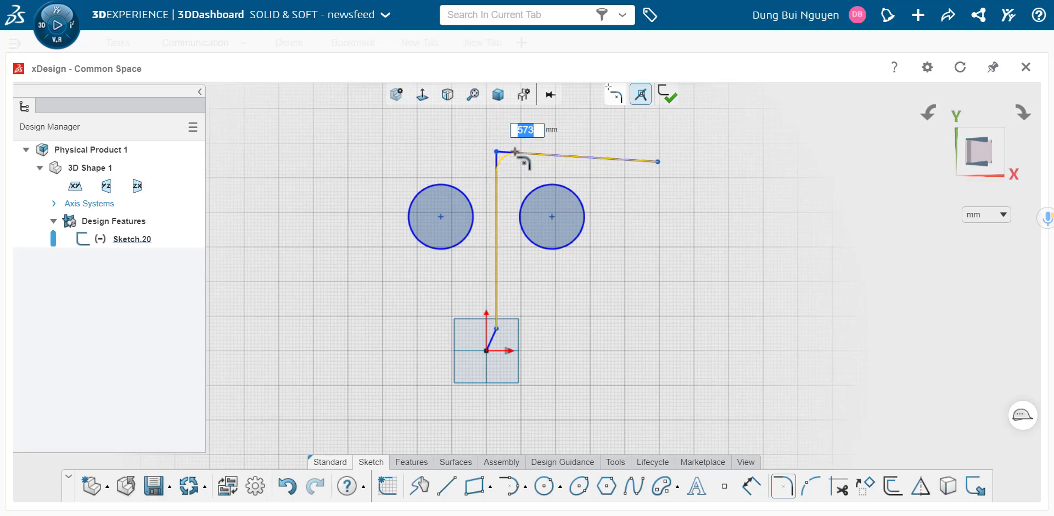
pyautogui.press('Return')
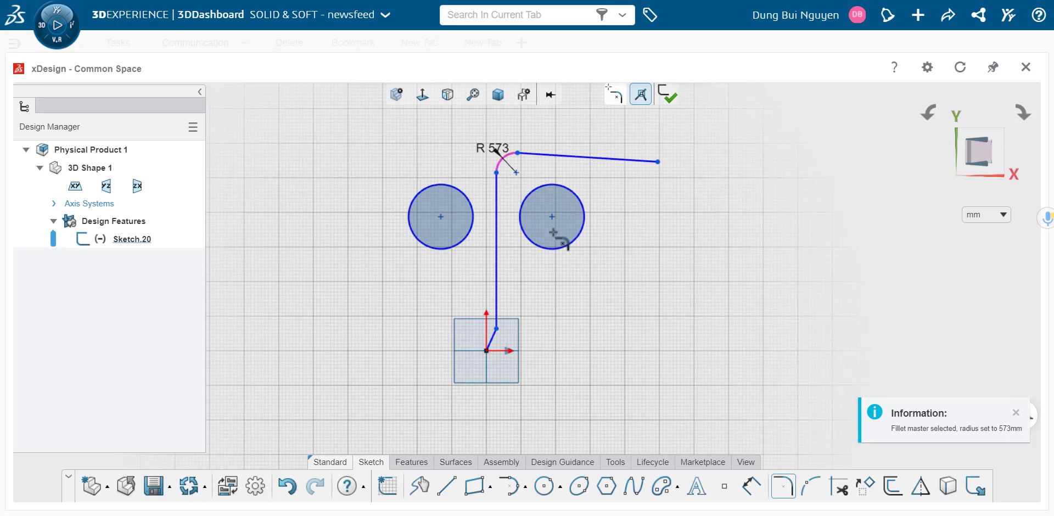
# Step: Split Sketch.20's vertical line into two segments at a point partway down its length
pyautogui.click(808, 487)
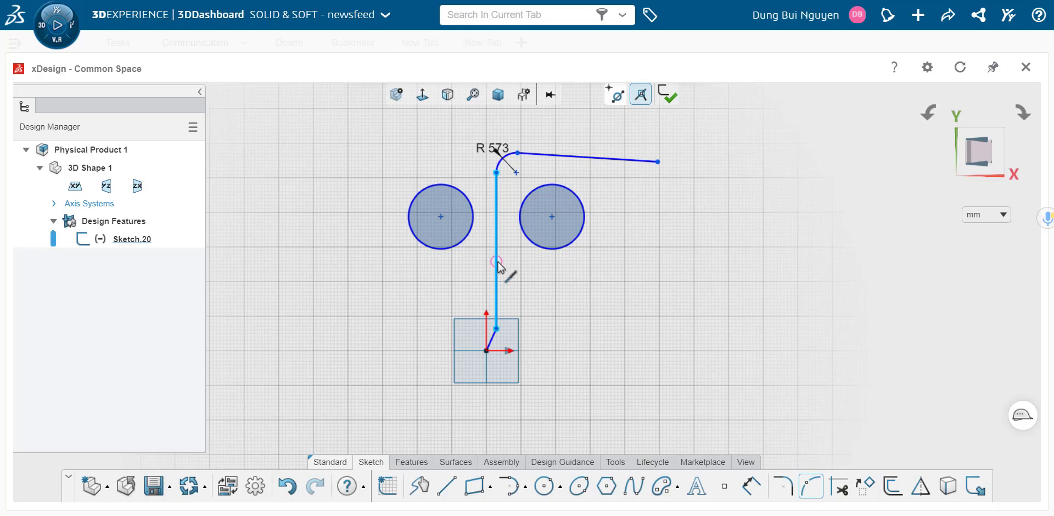
pyautogui.click(497, 262)
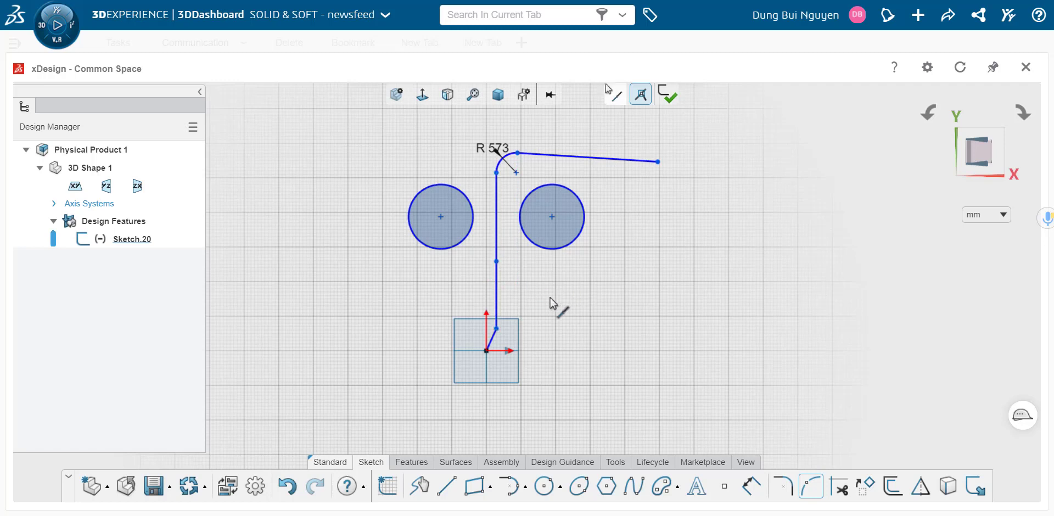
pyautogui.press('Escape')
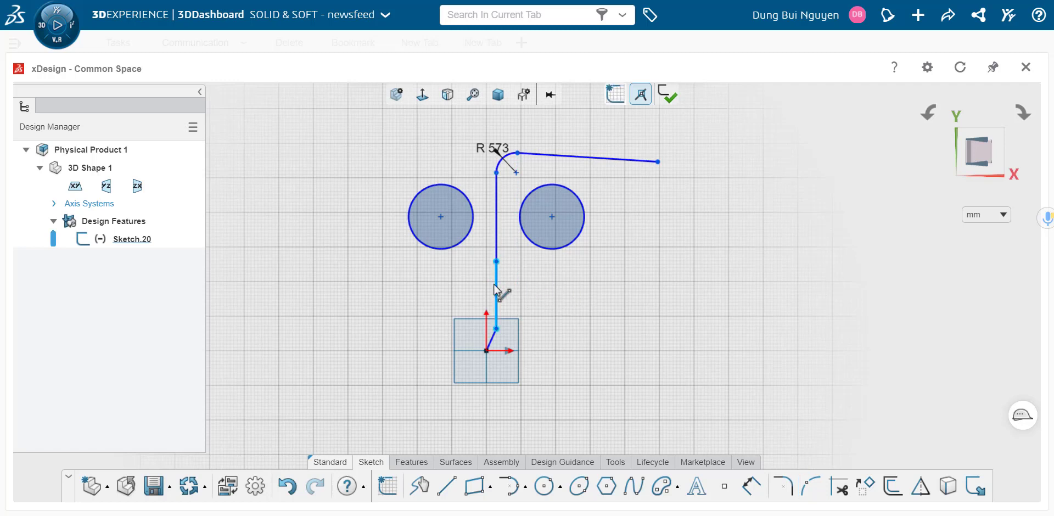